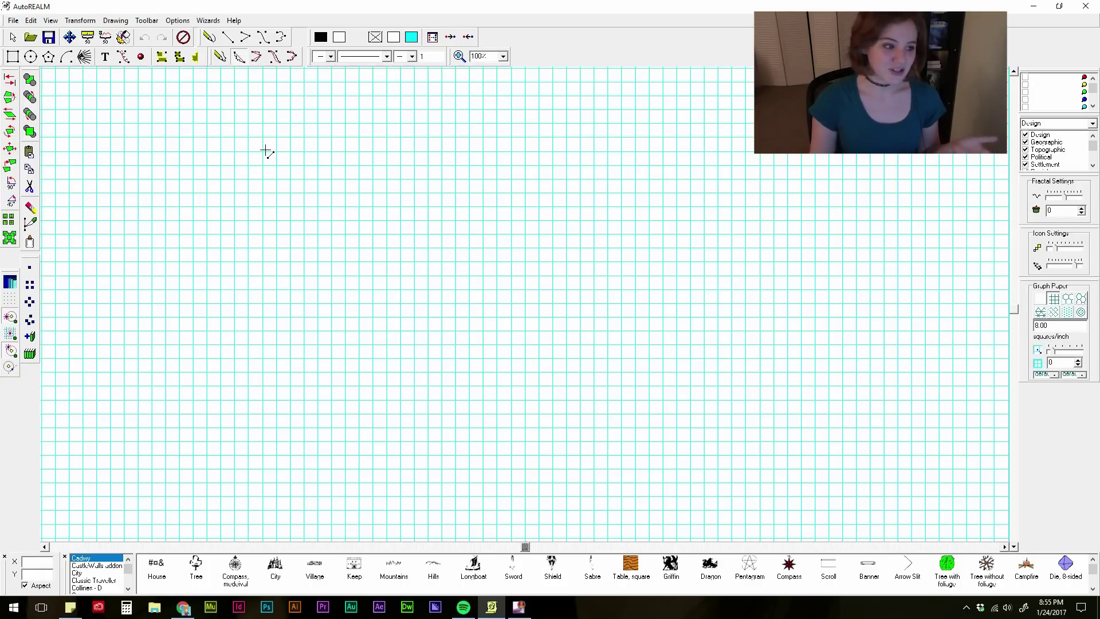
Step: Draw the continent's northern and eastern fractal coastline, running down around the eastern bay to the tip of the southeastern peninsula
left_click(266, 150)
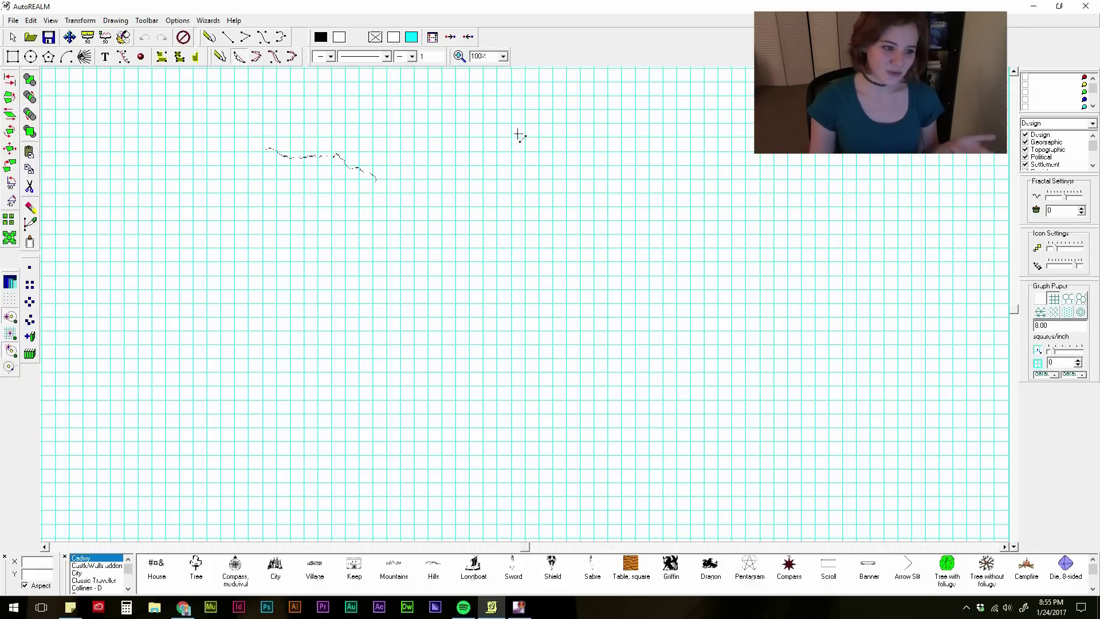
left_click_drag(518, 136, 534, 135)
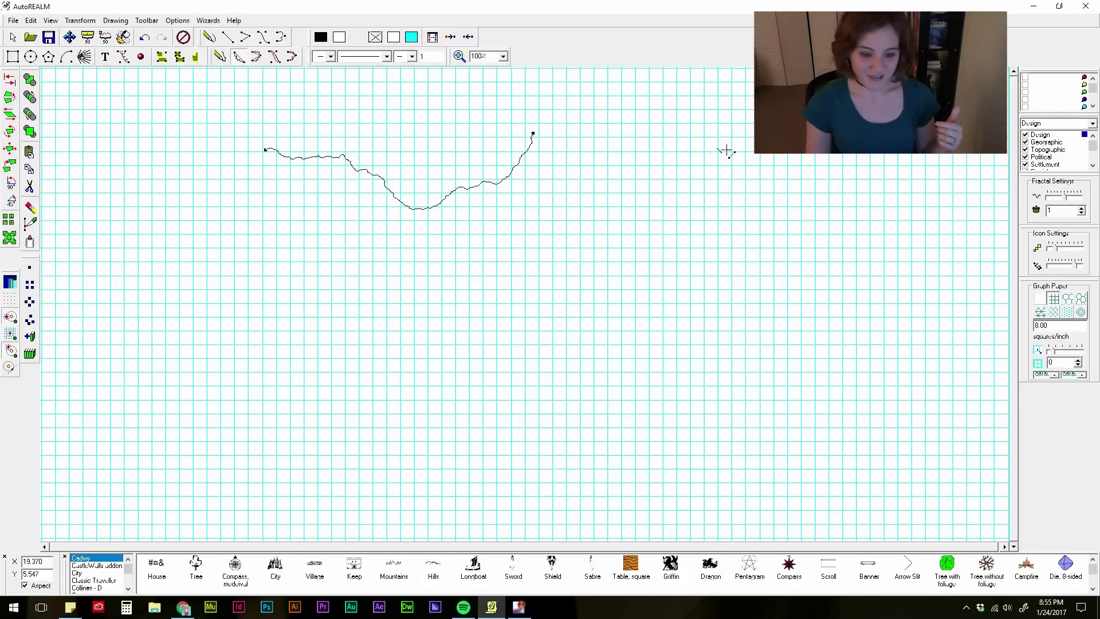
left_click(758, 132)
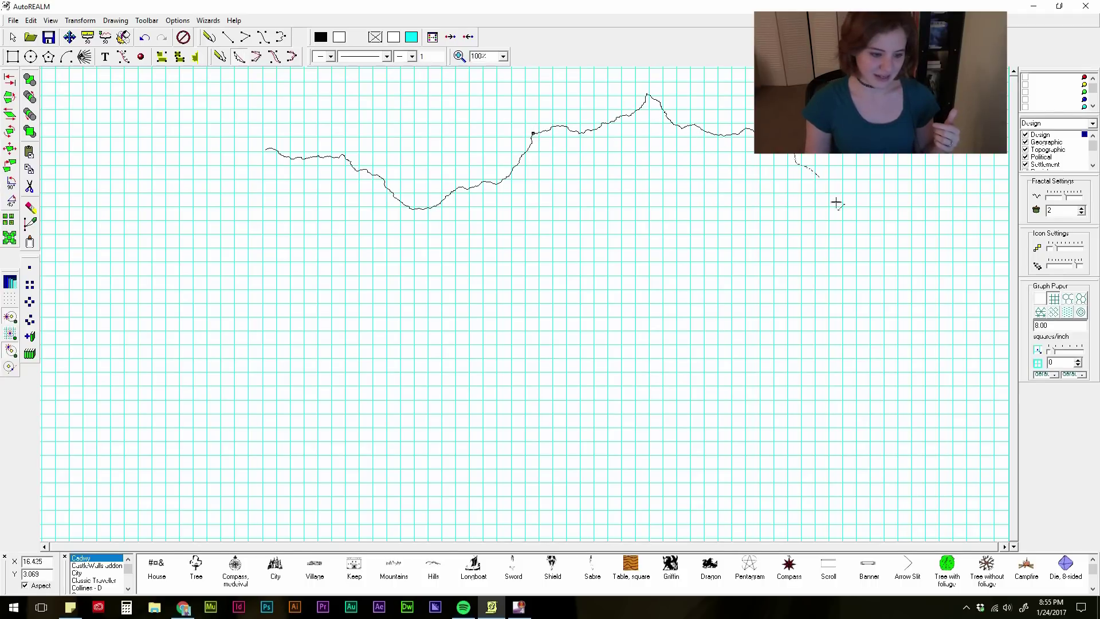
left_click(960, 378)
left_click(854, 510)
left_click(535, 523)
left_click(737, 522)
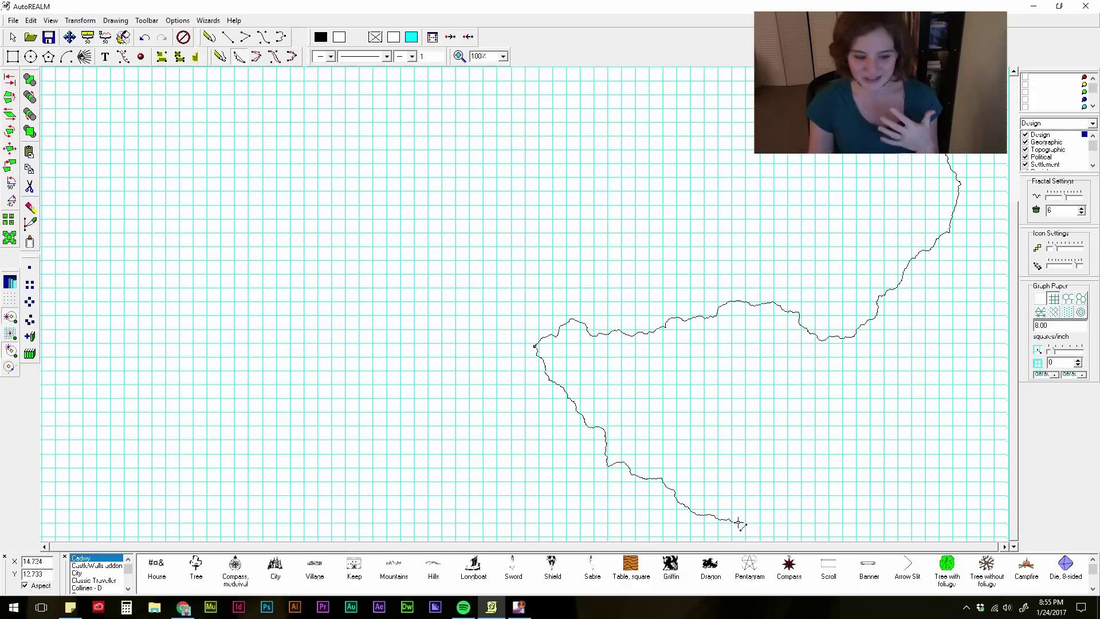
Step: Continue the fractal coastline westward from the southeastern peninsula along the continent's southern coast
left_click(621, 514)
left_click(487, 511)
left_click(381, 430)
left_click(165, 275)
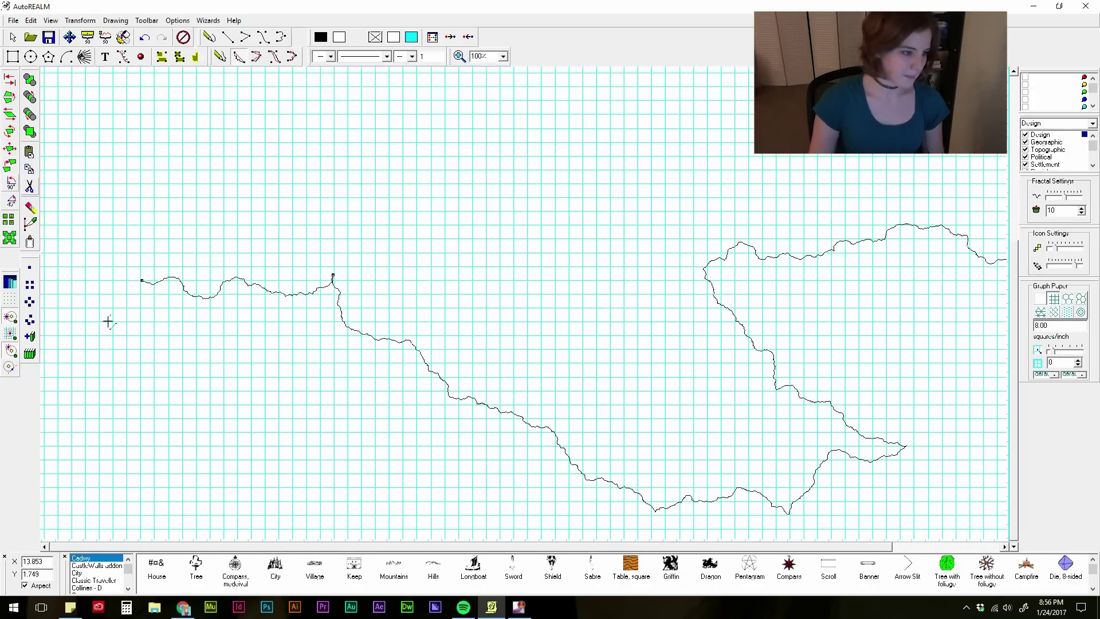
Step: Draw the narrow southwestern peninsula and continue the fractal coastline up the continent's western side to its northwestern corner
left_click(83, 417)
left_click(76, 280)
scroll(86, 240, "up", 3)
left_click(92, 95)
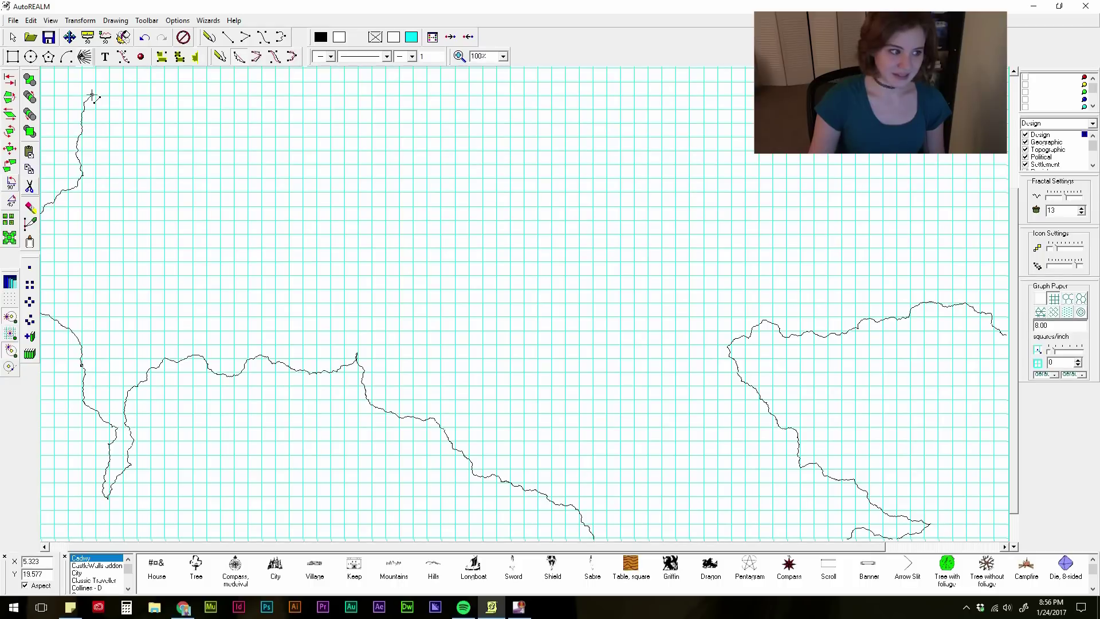
scroll(80, 96, "up", 5)
scroll(80, 96, "left", 4)
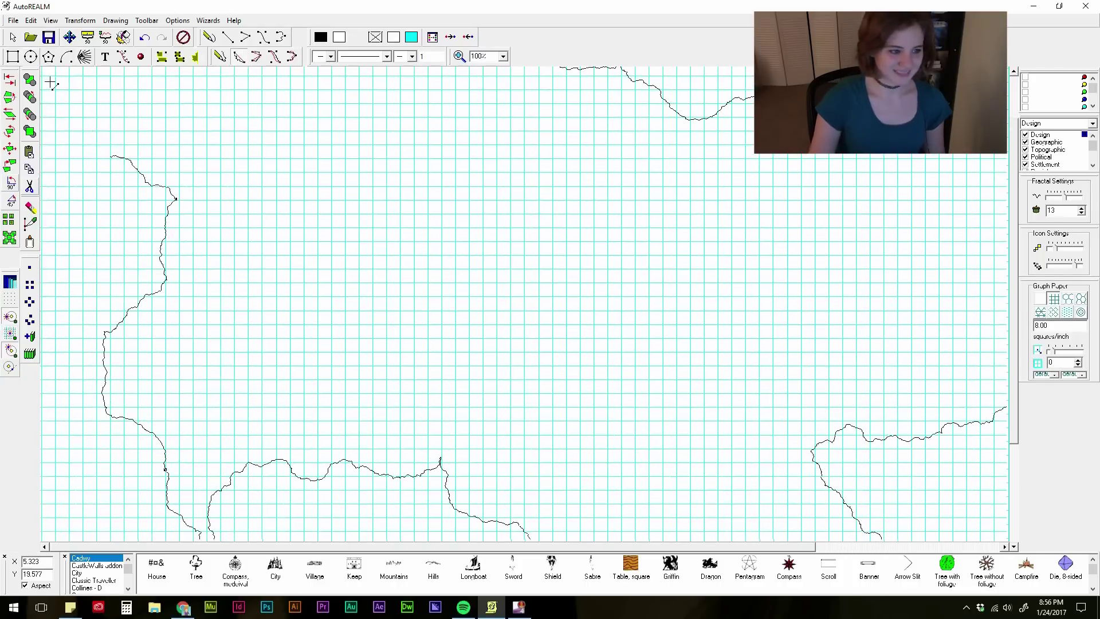
scroll(68, 97, "up", 3)
scroll(67, 98, "left", 3)
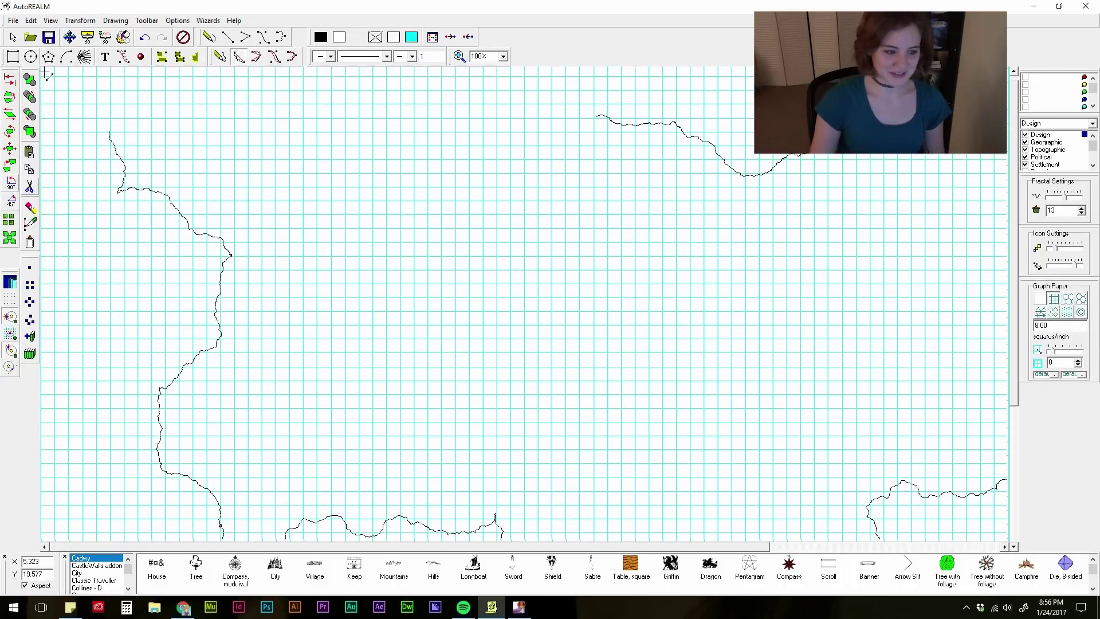
left_click(139, 139)
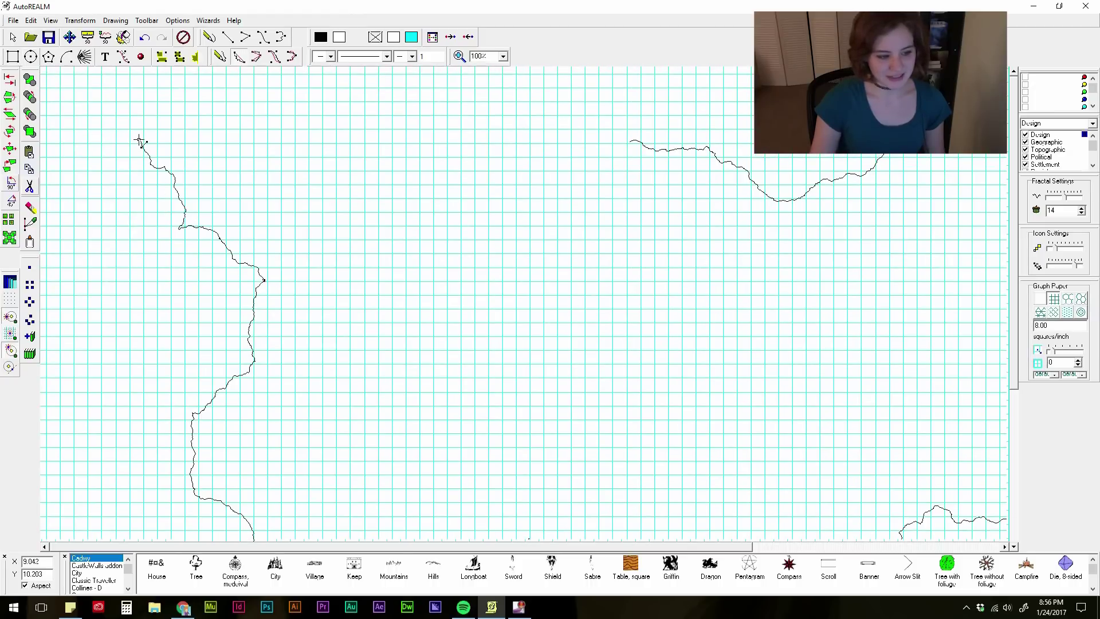
Step: Draw the northwestern coast and the western shore of a deep inlet, with a small closed loop at the inlet's inner end
left_click(309, 110)
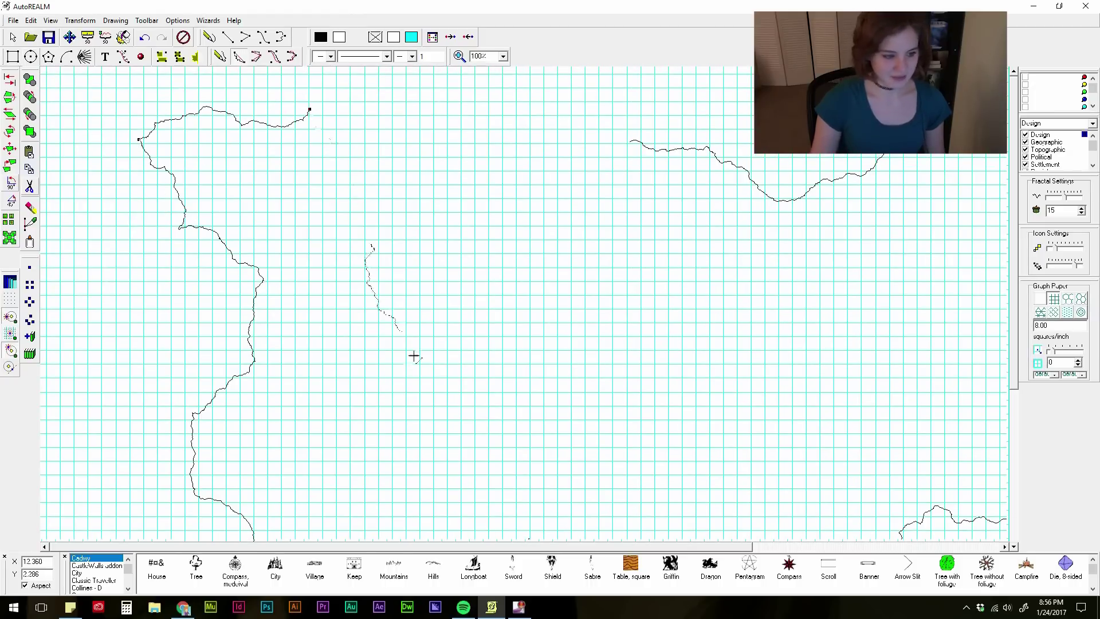
left_click(408, 363)
left_click(374, 369)
left_click(385, 411)
left_click(423, 389)
left_click(408, 362)
Step: Draw the inlet's eastern shore and a northern headland, joining the coastline to its starting point to close the continent
left_click(459, 315)
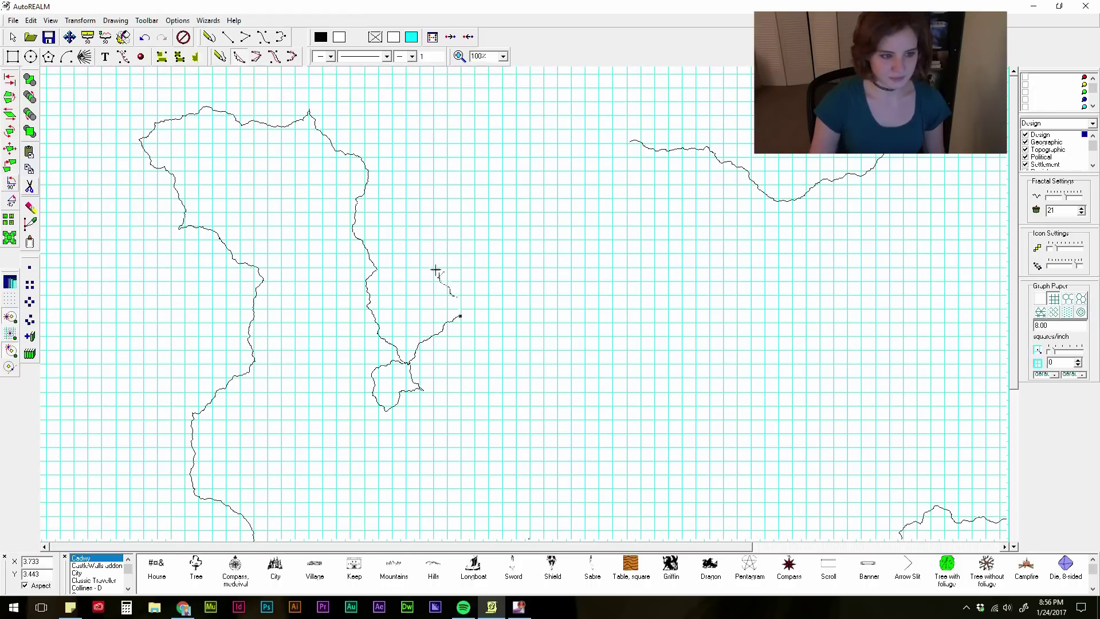
left_click(393, 203)
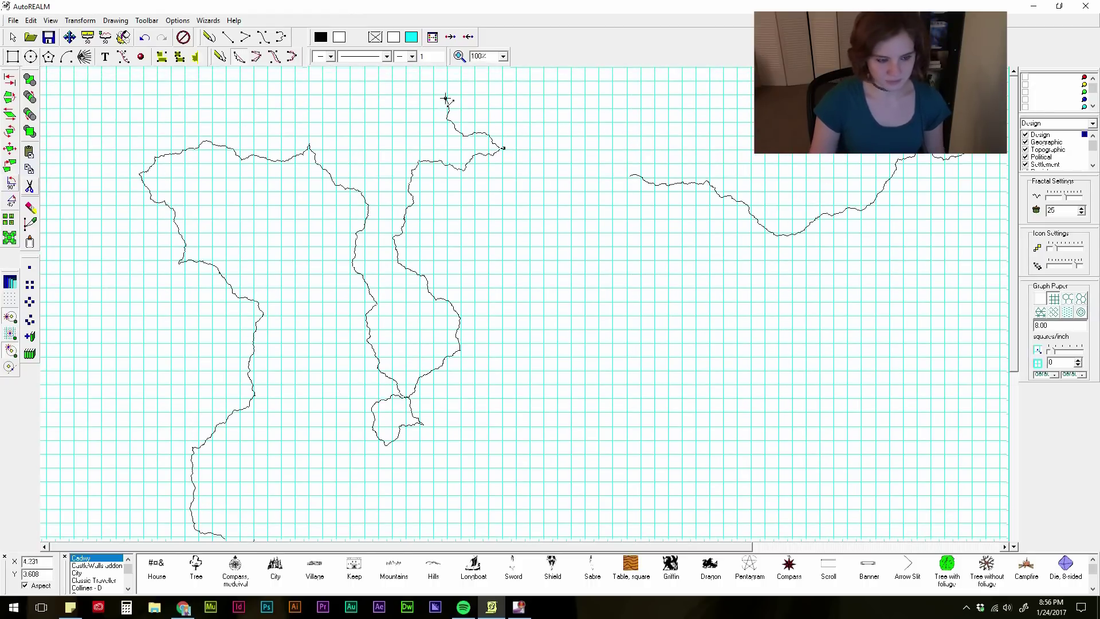
left_click(447, 100)
scroll(447, 100, "up", 1)
left_click(557, 100)
left_click(629, 197)
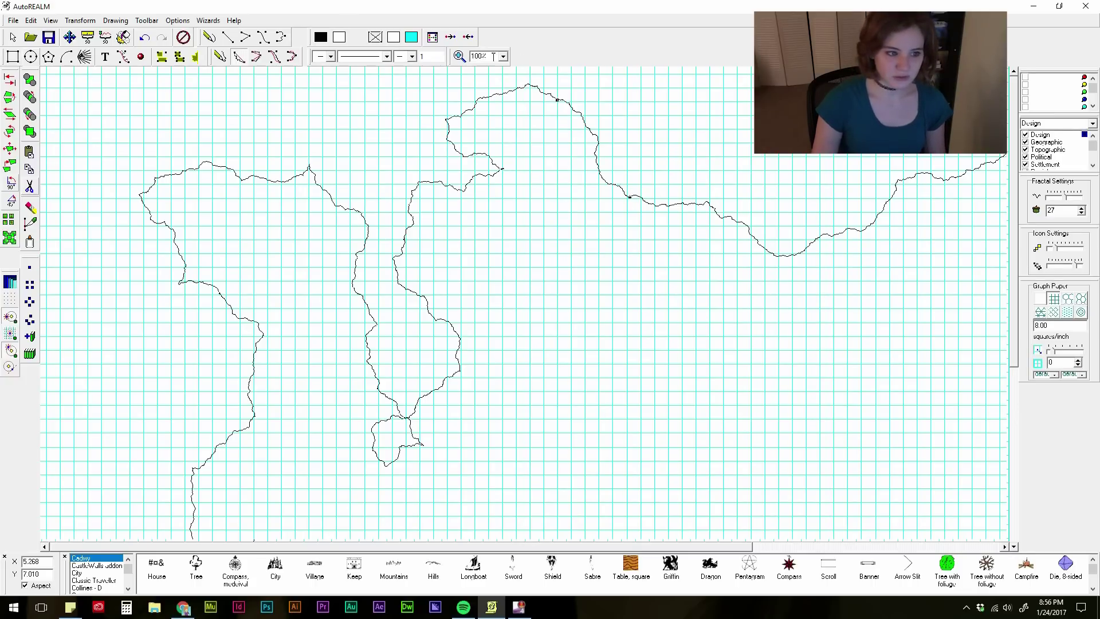
Step: Draw three small fractal islands and one larger island off the continent's southwestern coast
left_click(504, 56)
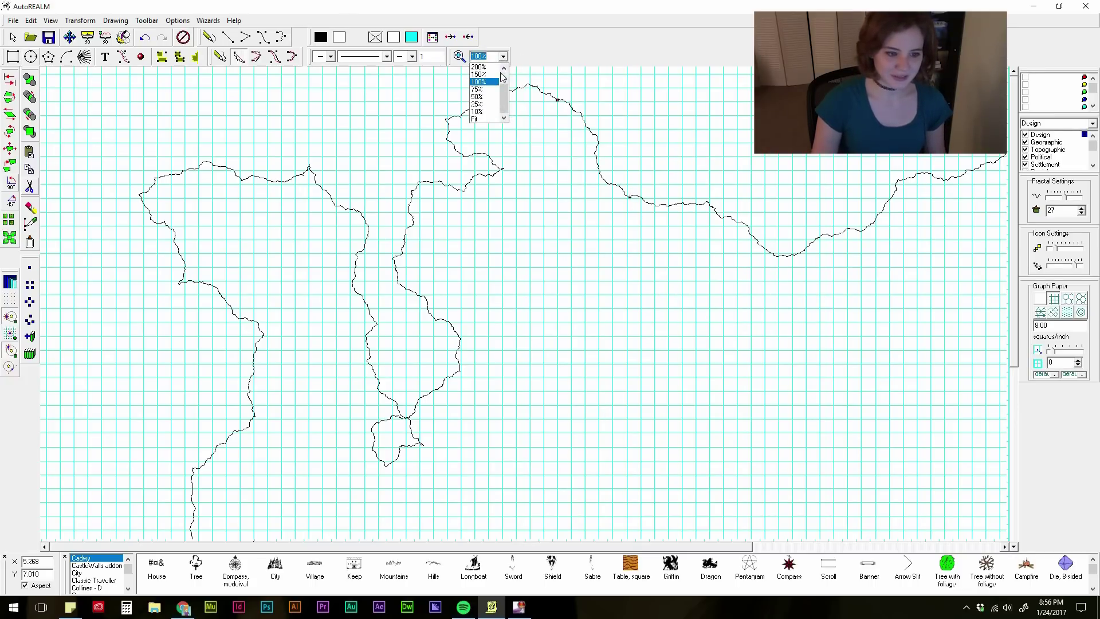
left_click(492, 96)
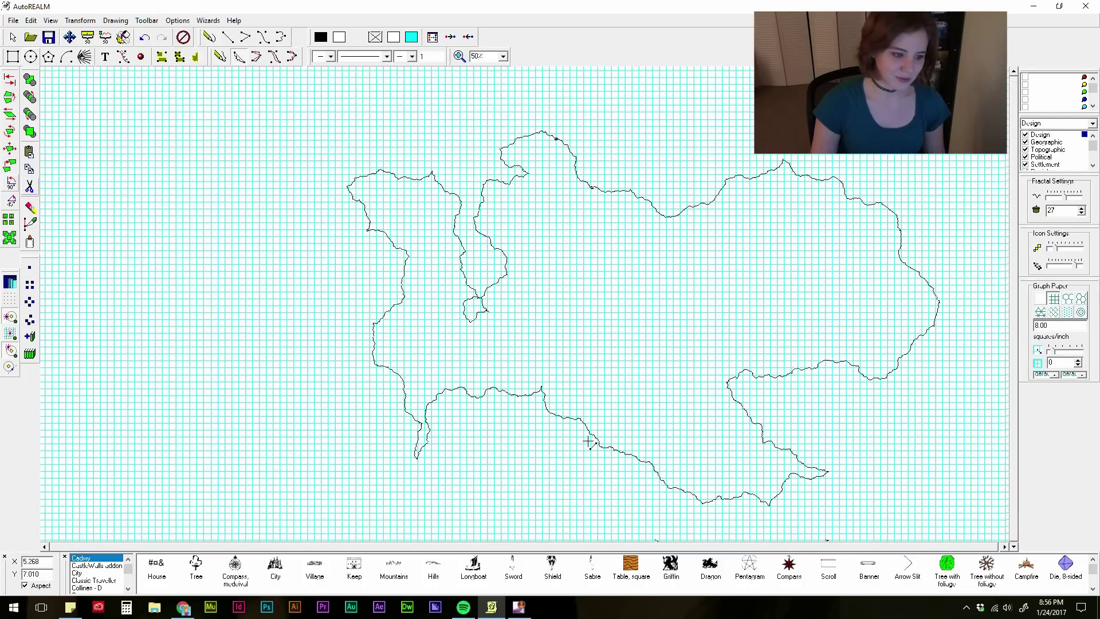
scroll(583, 434, "down", 1)
left_click(484, 358)
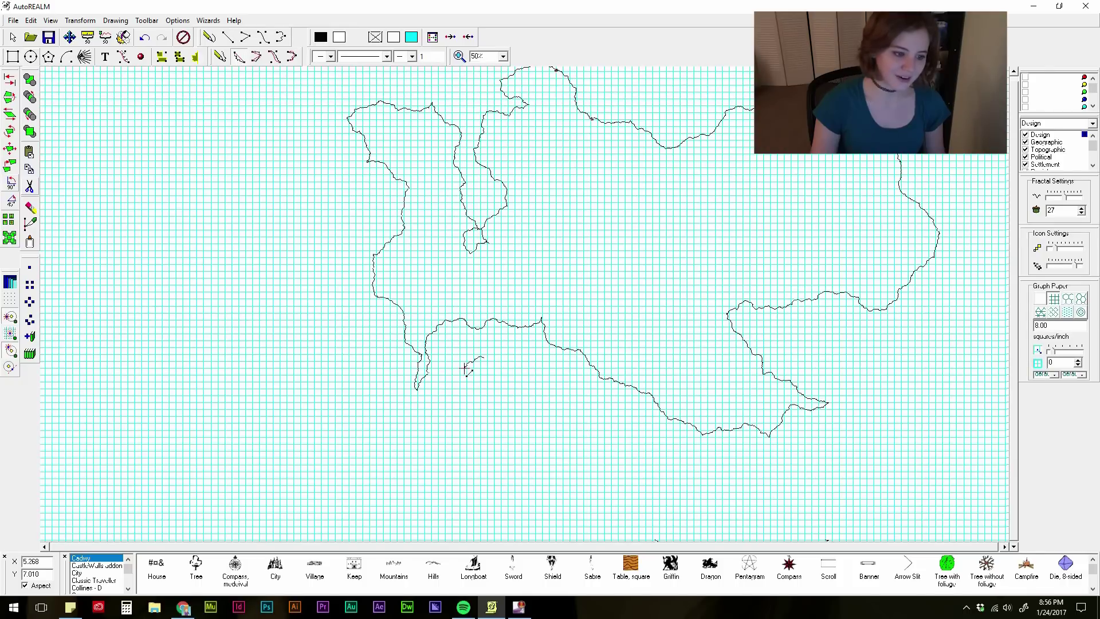
mouse_move(465, 370)
left_mouse_down()
mouse_move(476, 386)
mouse_move(495, 372)
mouse_move(483, 358)
mouse_move(524, 378)
left_mouse_up()
left_click_drag(524, 378, 515, 358)
left_click_drag(496, 394, 497, 392)
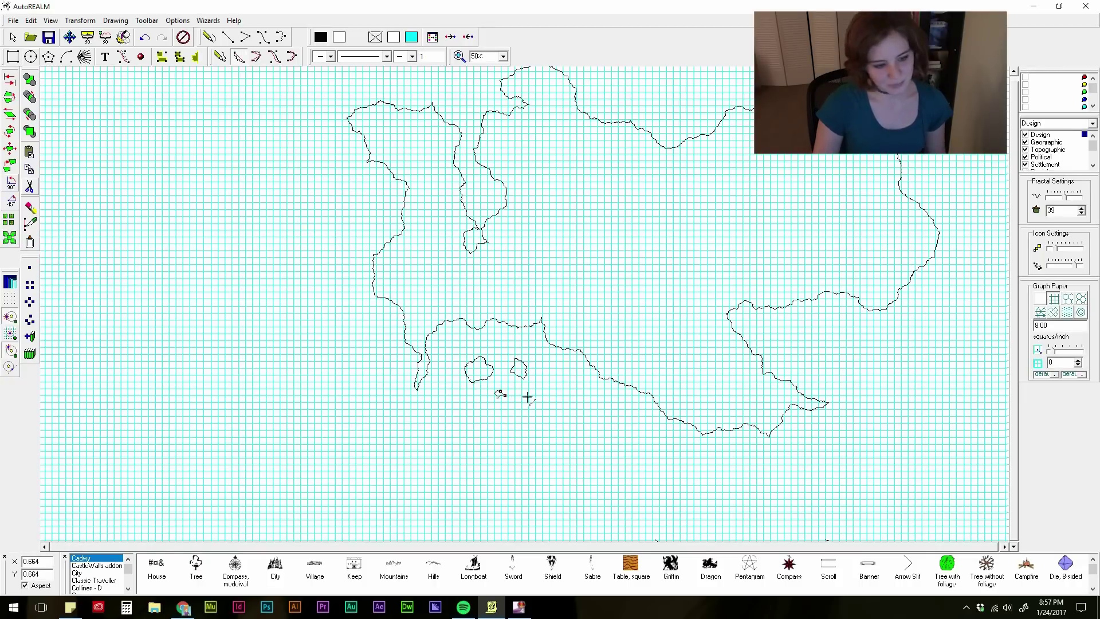
mouse_move(570, 391)
left_mouse_down()
mouse_move(533, 417)
mouse_move(511, 407)
mouse_move(502, 455)
mouse_move(541, 490)
mouse_move(607, 503)
mouse_move(641, 443)
left_mouse_up()
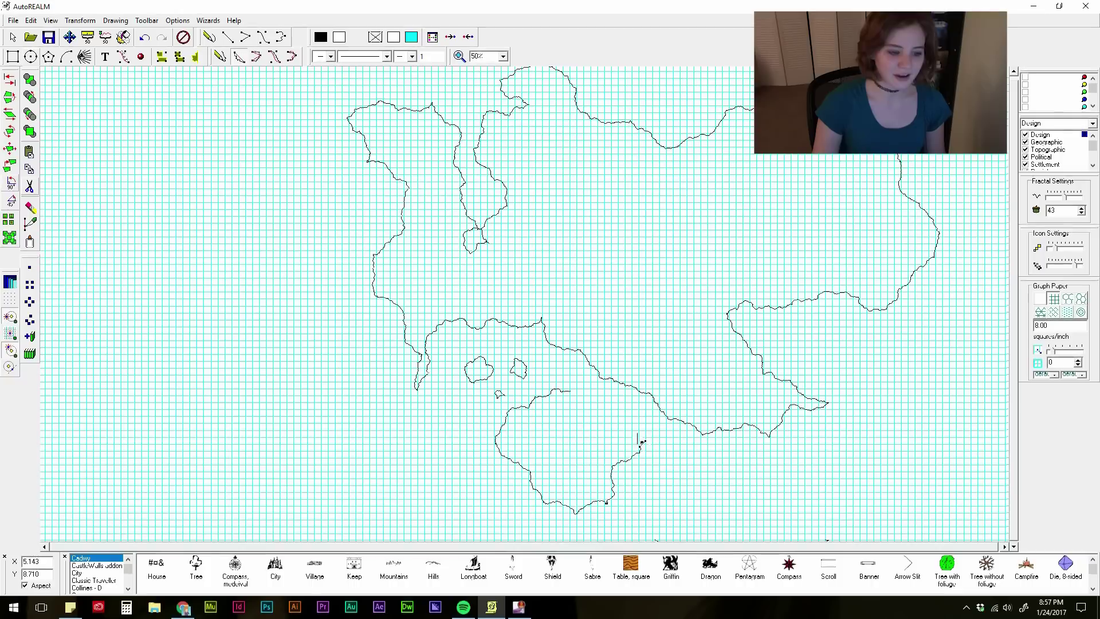
left_click_drag(593, 398, 569, 390)
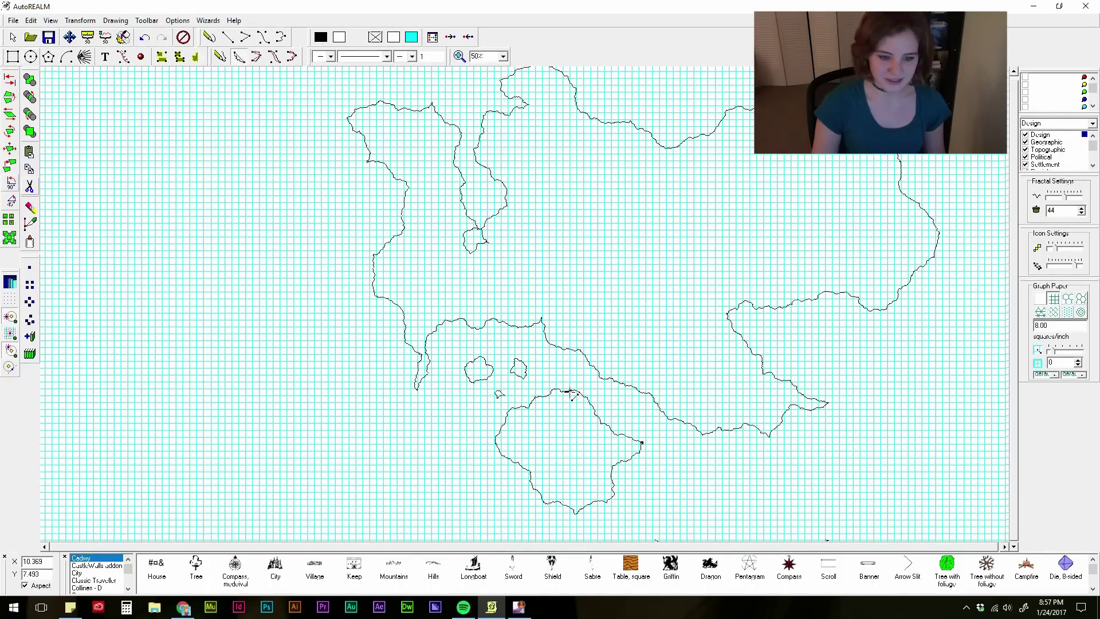
Step: Draw three small fractal islands in the bay on the continent's southeastern side
left_click_drag(801, 332, 808, 345)
left_click(808, 345)
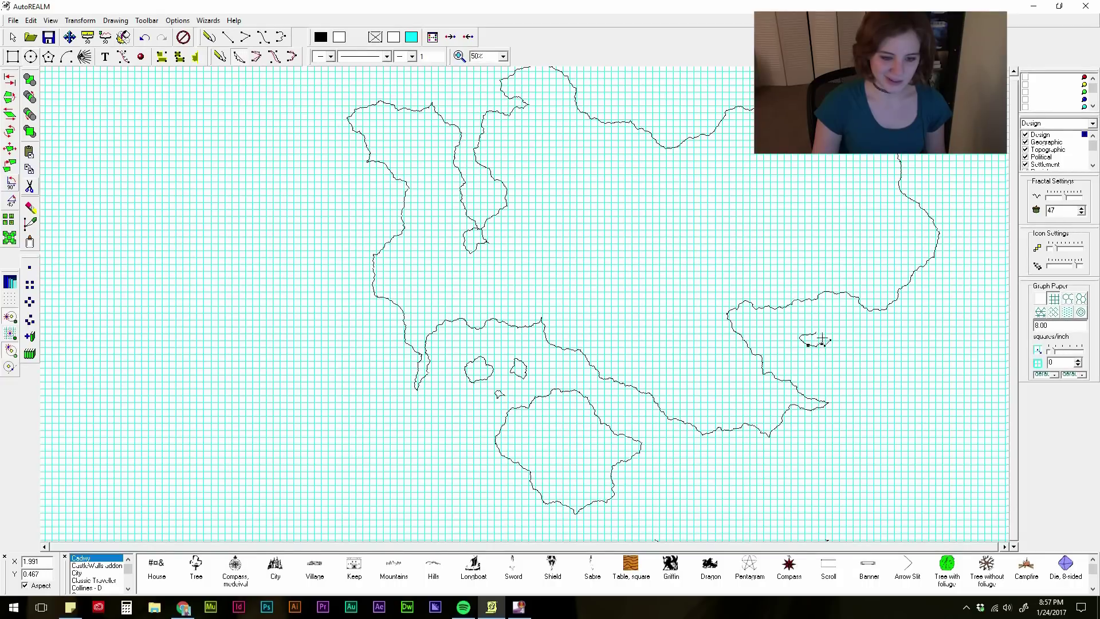
left_click(816, 332)
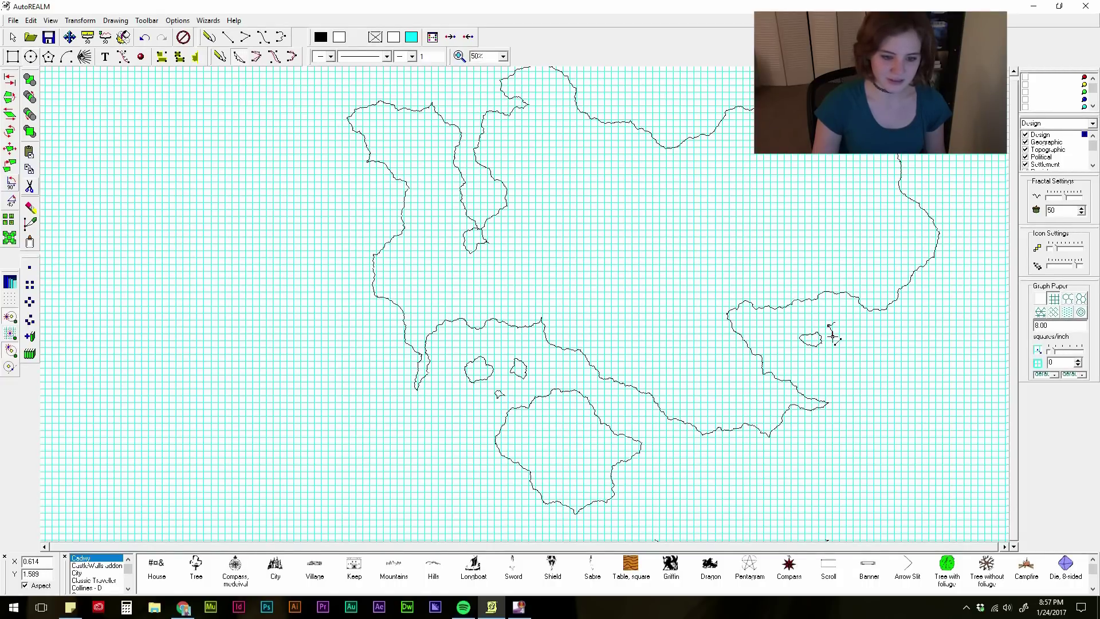
left_click(839, 330)
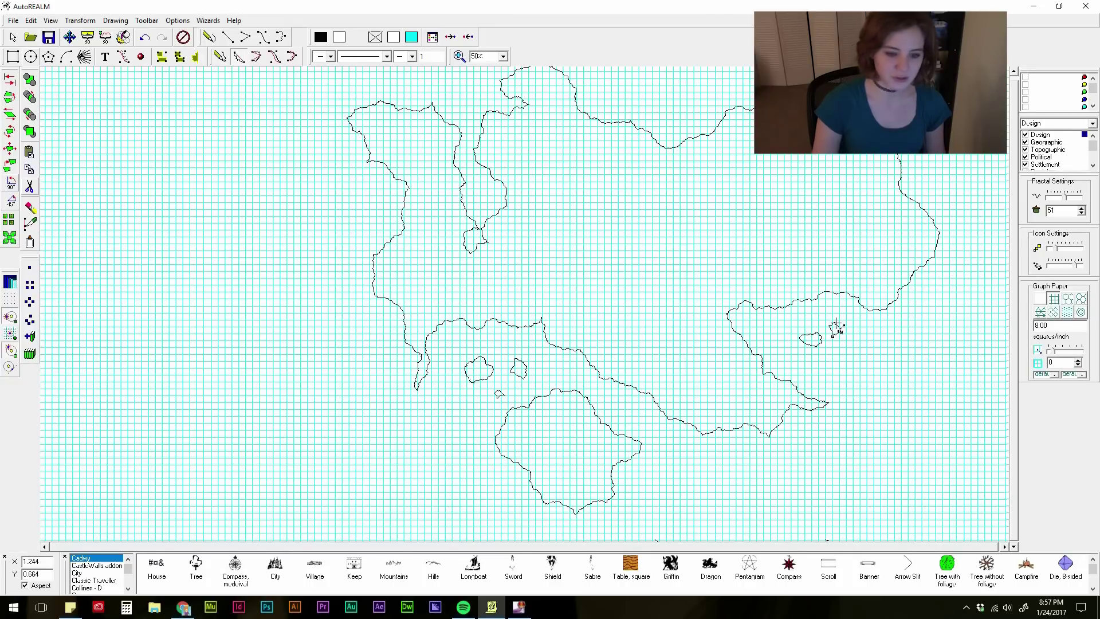
left_click(835, 323)
left_click(831, 348)
left_click(825, 355)
left_click(847, 361)
left_click(858, 354)
left_click(840, 351)
left_click(831, 348)
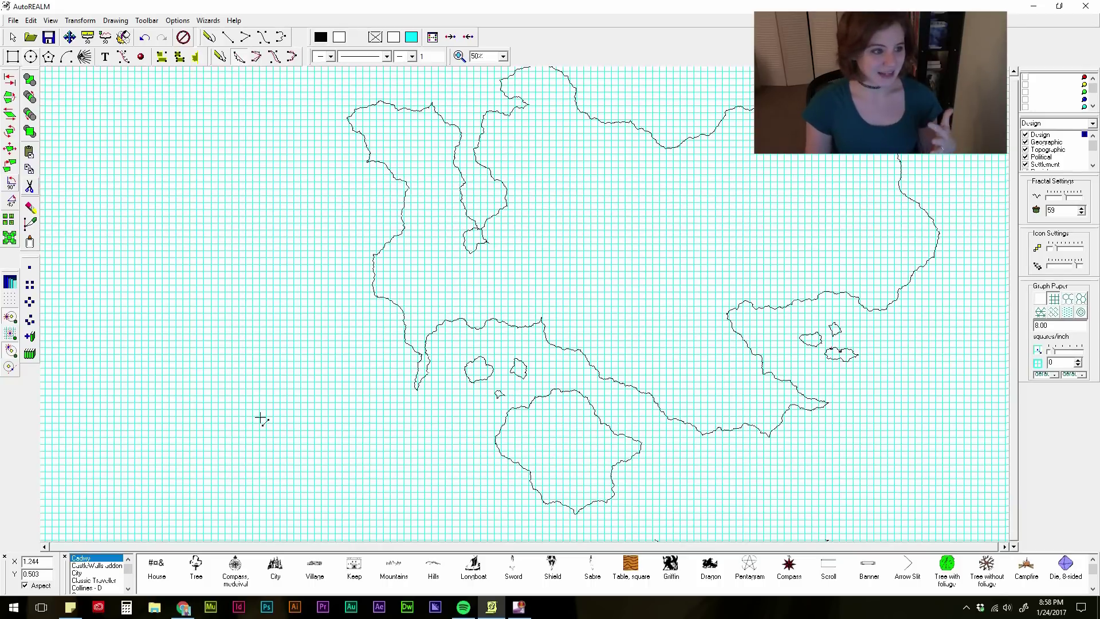
Step: Set the object color to dark blue and draw a river from the northern coast to the eastern bay, splitting into three arms
left_click(320, 38)
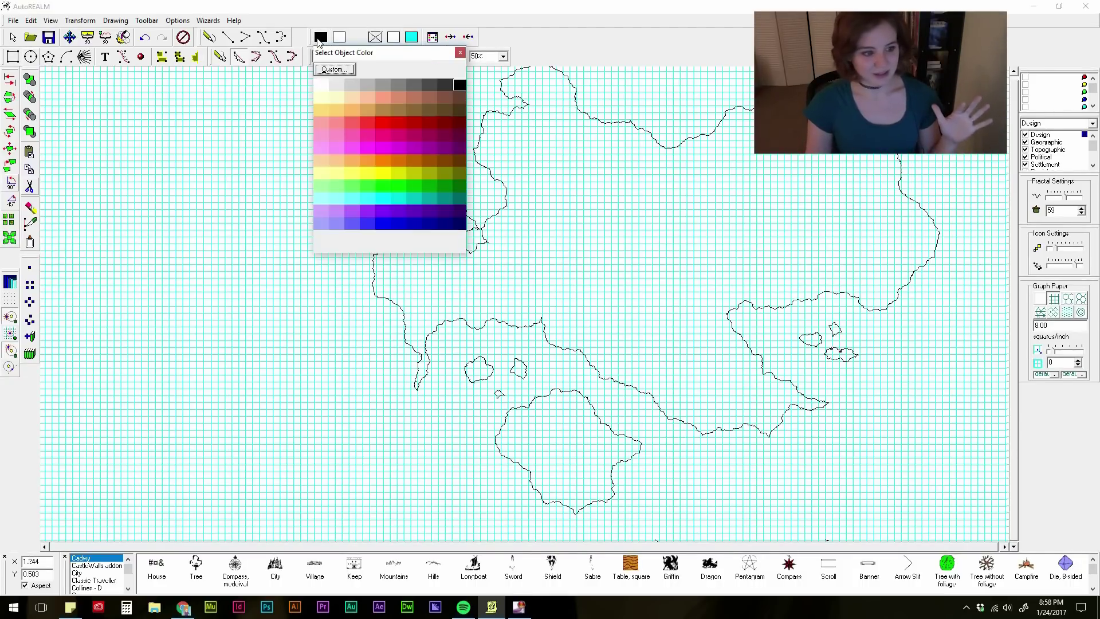
left_click(411, 227)
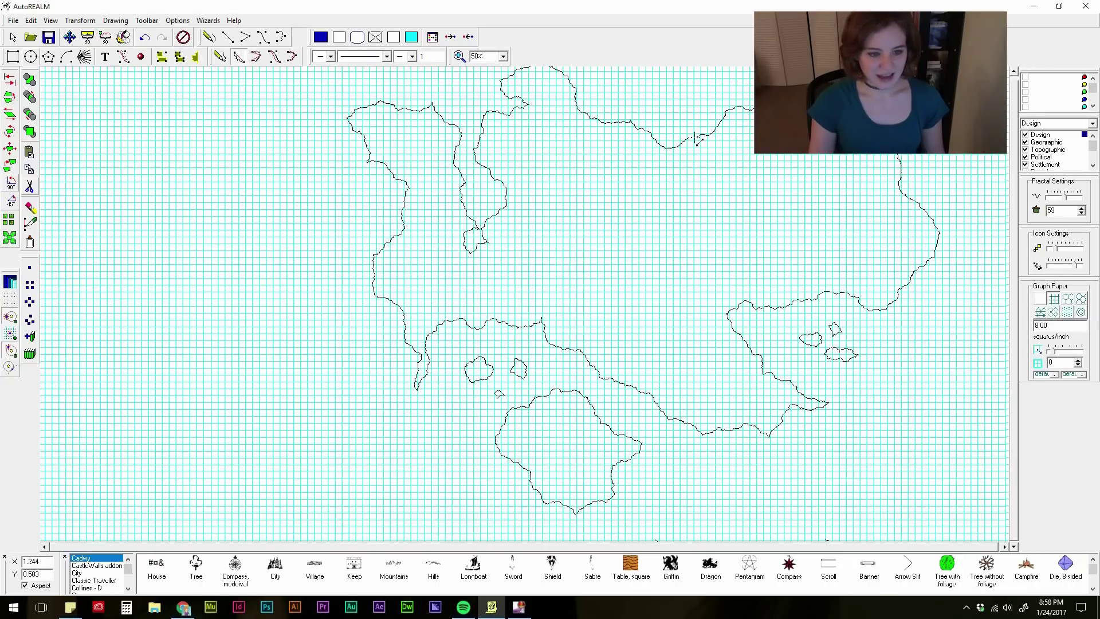
left_click(695, 138)
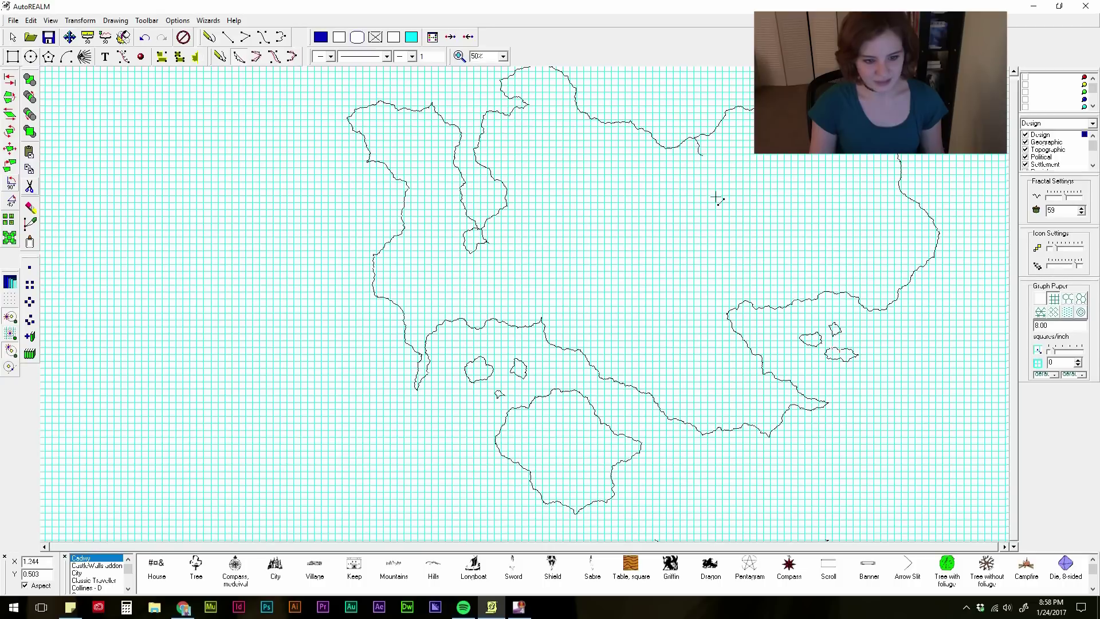
mouse_move(787, 252)
left_mouse_down()
mouse_move(772, 290)
mouse_move(793, 307)
left_mouse_up()
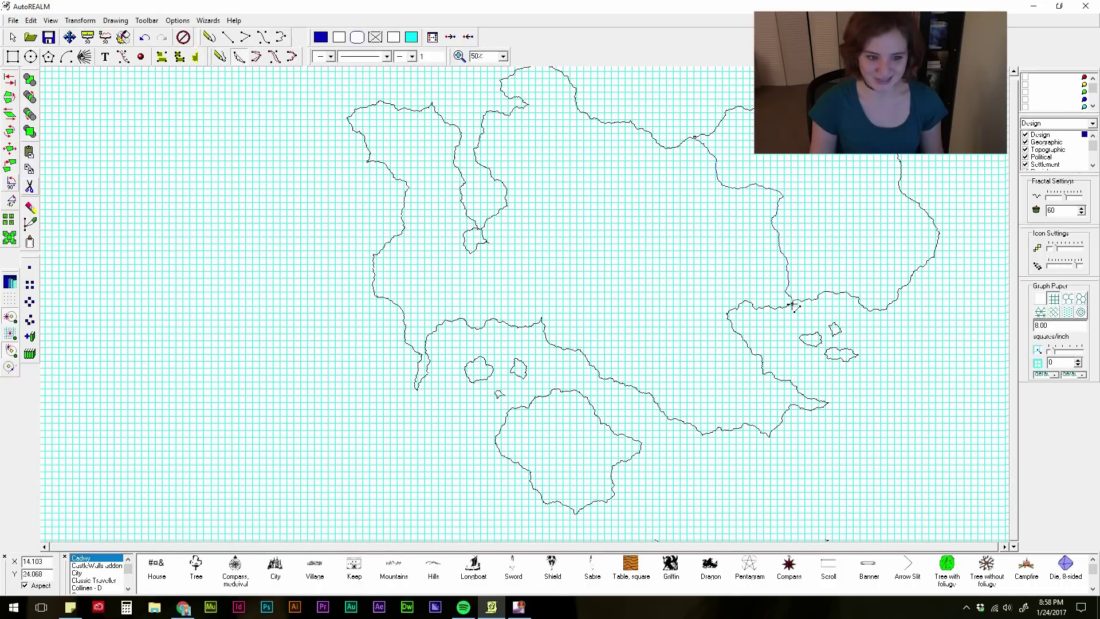
left_click_drag(782, 254, 764, 308)
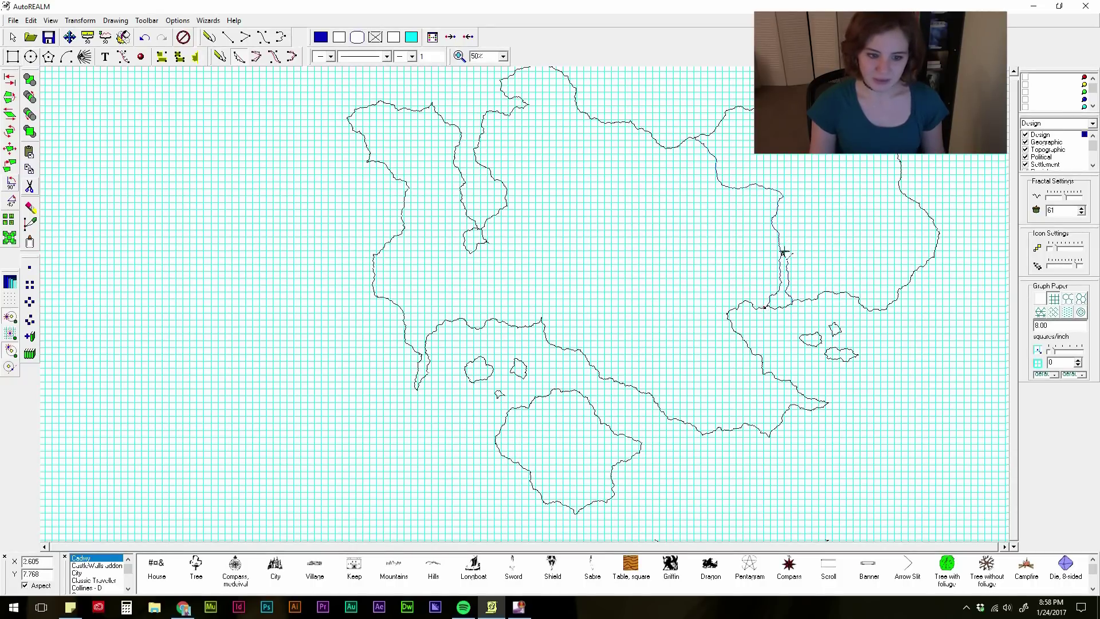
left_click_drag(783, 255, 826, 292)
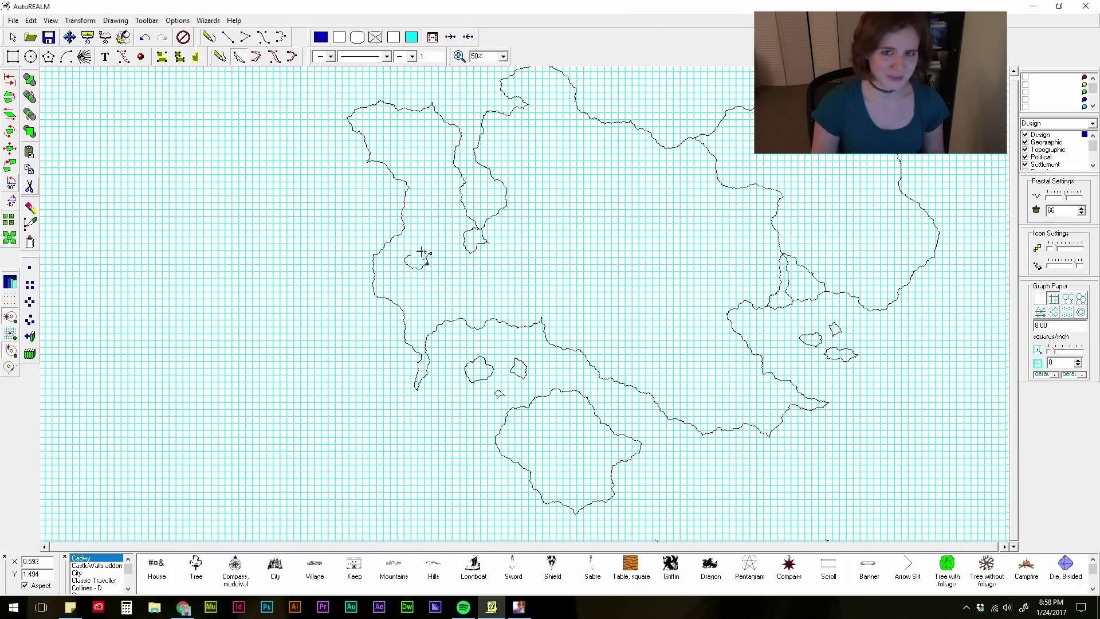
Step: Draw a river from the northern to the southern coast of the large southern island, with branches to its eastern and western sides
left_click_drag(593, 405, 576, 513)
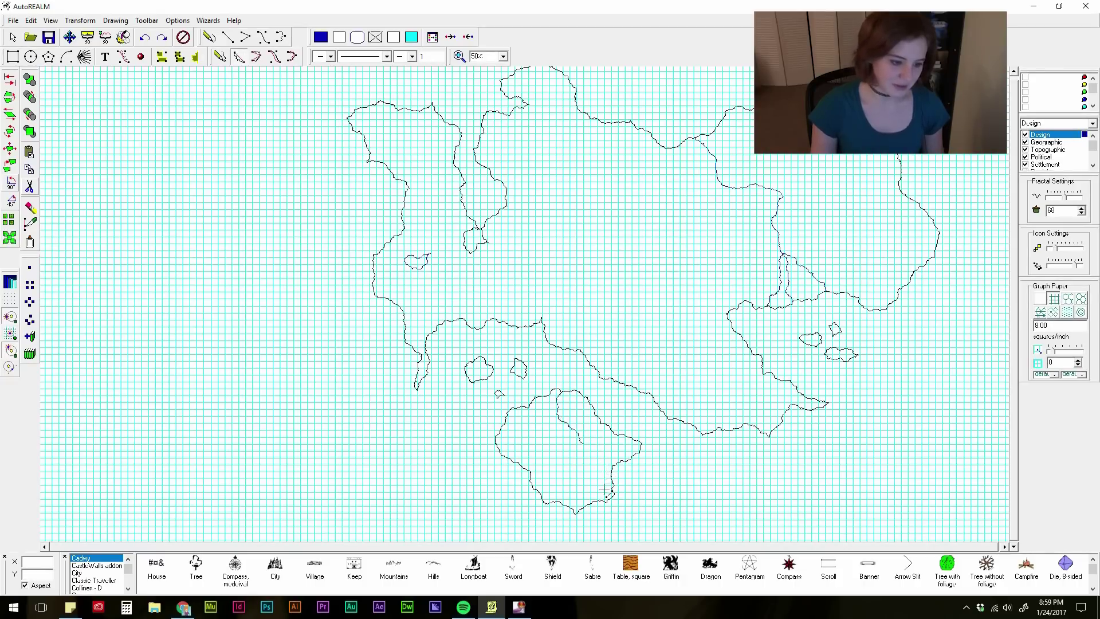
left_click(576, 507)
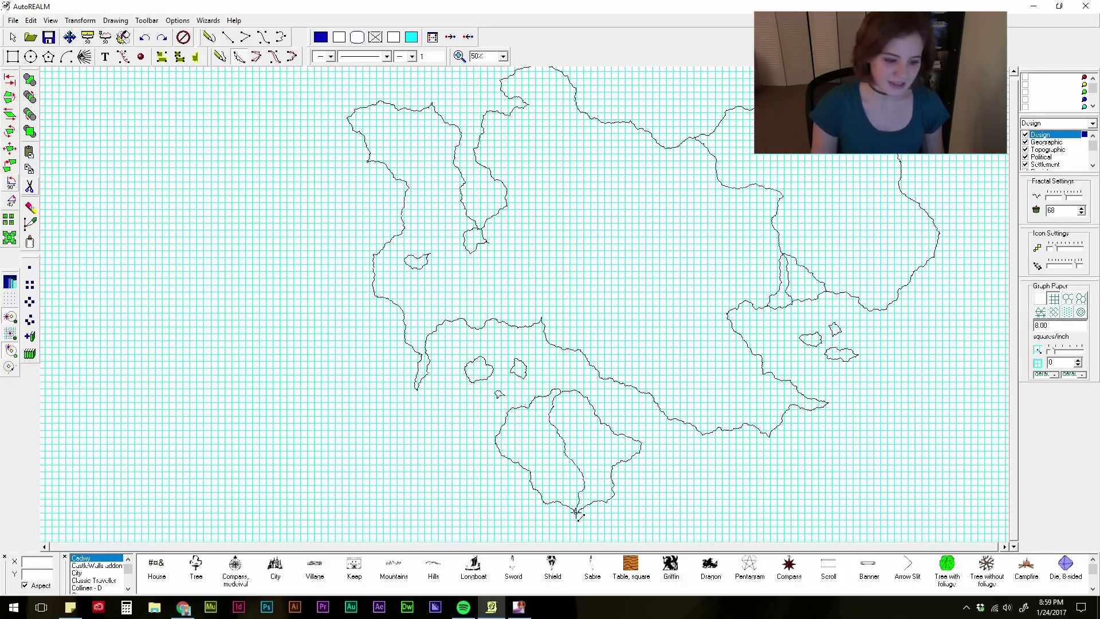
left_click(576, 513)
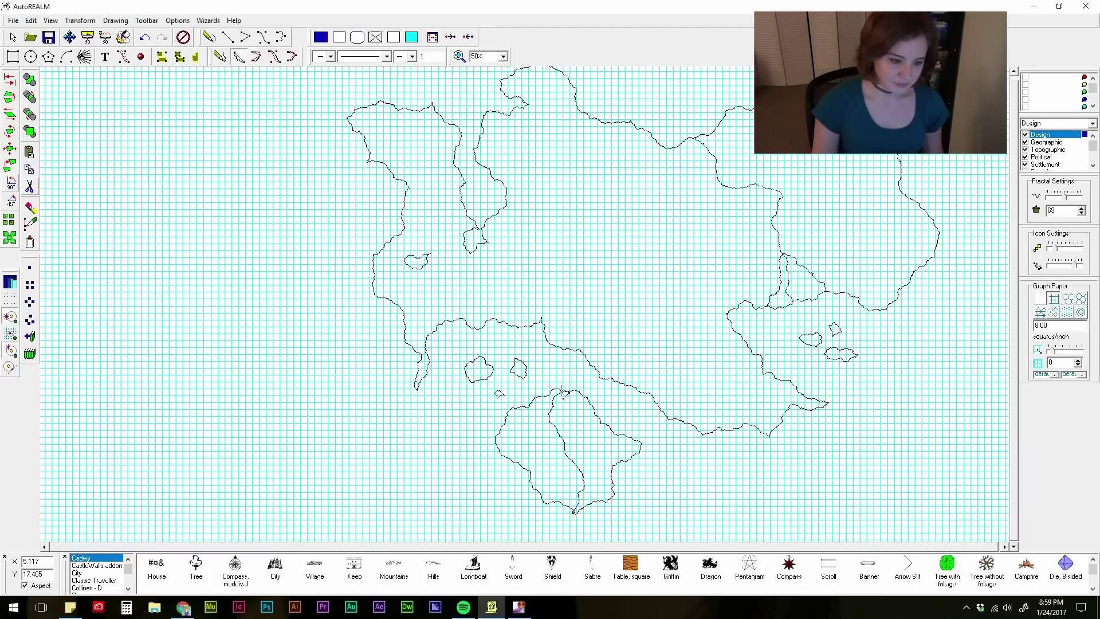
left_click_drag(562, 392, 641, 443)
mouse_move(560, 393)
left_mouse_down()
mouse_move(508, 458)
mouse_move(531, 458)
left_mouse_up()
Step: Draw two small lakes on the large southern island, one on each side of its central river
mouse_move(531, 458)
left_mouse_down()
mouse_move(546, 456)
mouse_move(544, 444)
left_mouse_up()
left_click_drag(544, 444, 527, 446)
left_click_drag(590, 443, 594, 459)
left_click_drag(594, 458, 606, 458)
mouse_move(606, 458)
left_mouse_down()
mouse_move(613, 450)
mouse_move(590, 444)
left_mouse_up()
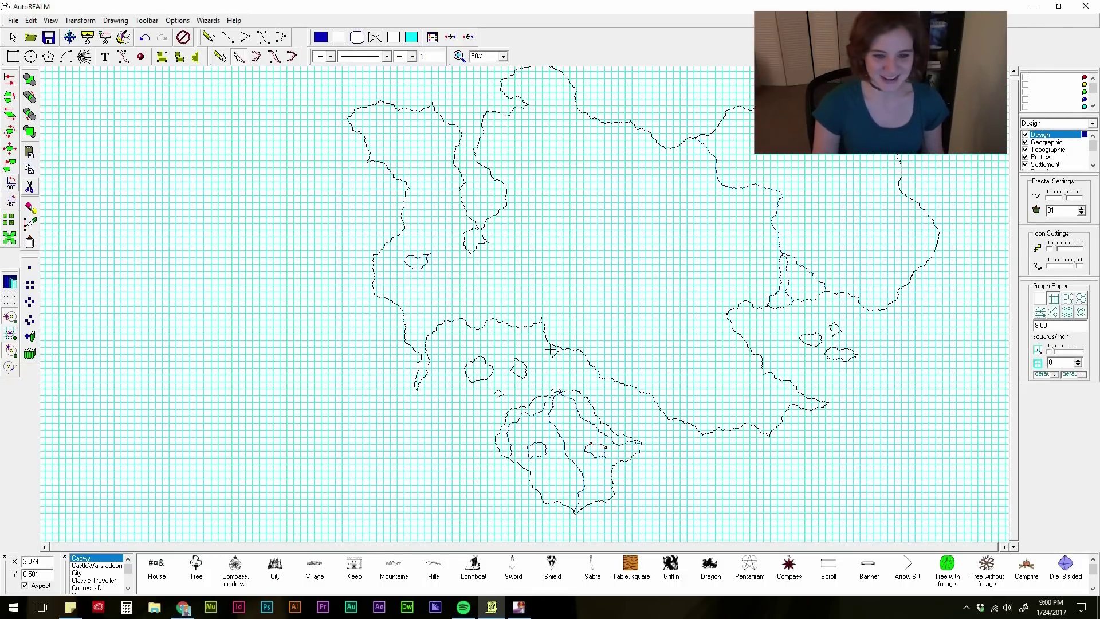
Step: Draw a river across the continent from the western inlet to the eastern bay, and a northern river ending in a lake
mouse_move(486, 242)
left_mouse_down()
mouse_move(716, 333)
mouse_move(732, 329)
left_mouse_up()
mouse_move(529, 105)
left_mouse_down()
mouse_move(552, 134)
mouse_move(544, 138)
left_mouse_up()
left_click_drag(544, 138, 550, 148)
left_click_drag(549, 148, 564, 153)
left_click_drag(564, 154, 577, 144)
left_click_drag(578, 143, 571, 131)
left_click_drag(572, 131, 553, 134)
Step: Add short rivers reaching inland from the eastern coast and a lake near the continent's southeastern shore
left_click(881, 196)
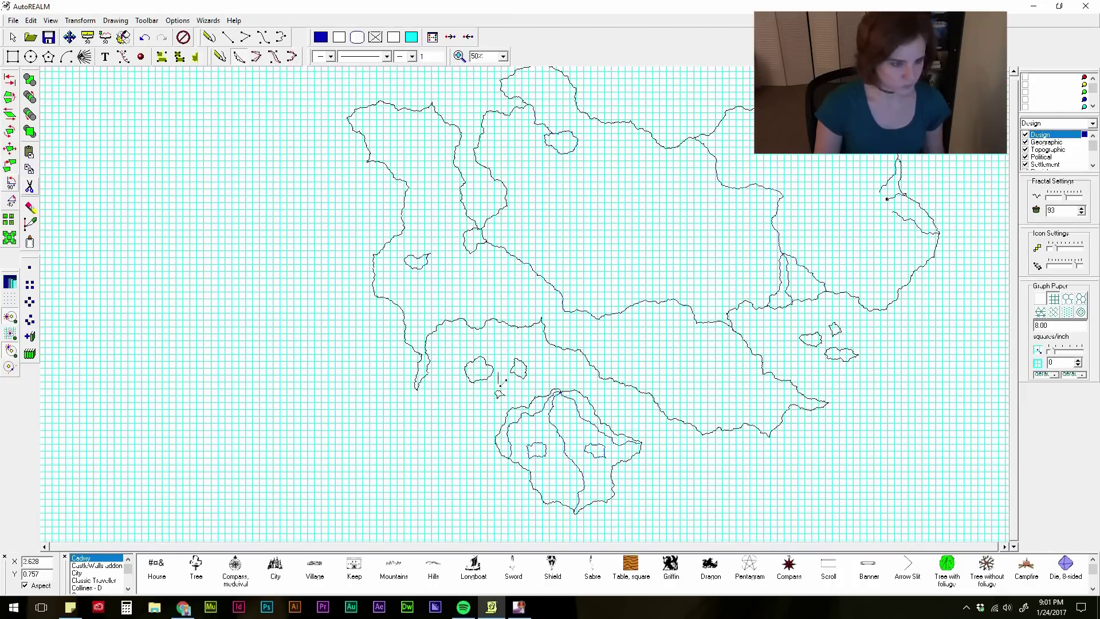
scroll(617, 240, "up", 1)
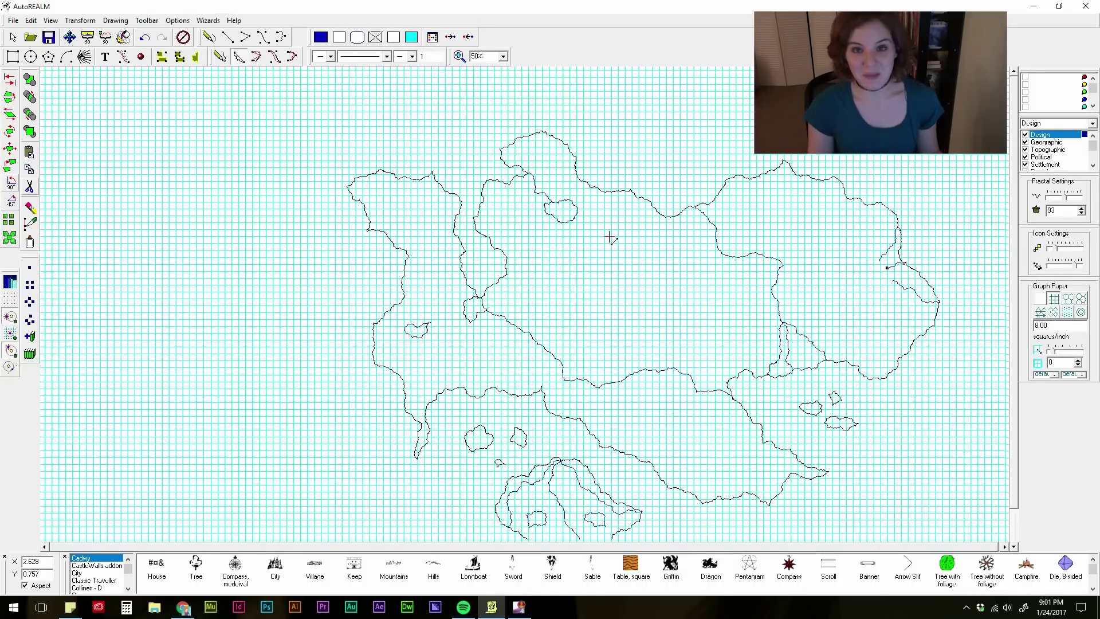
scroll(729, 304, "down", 3)
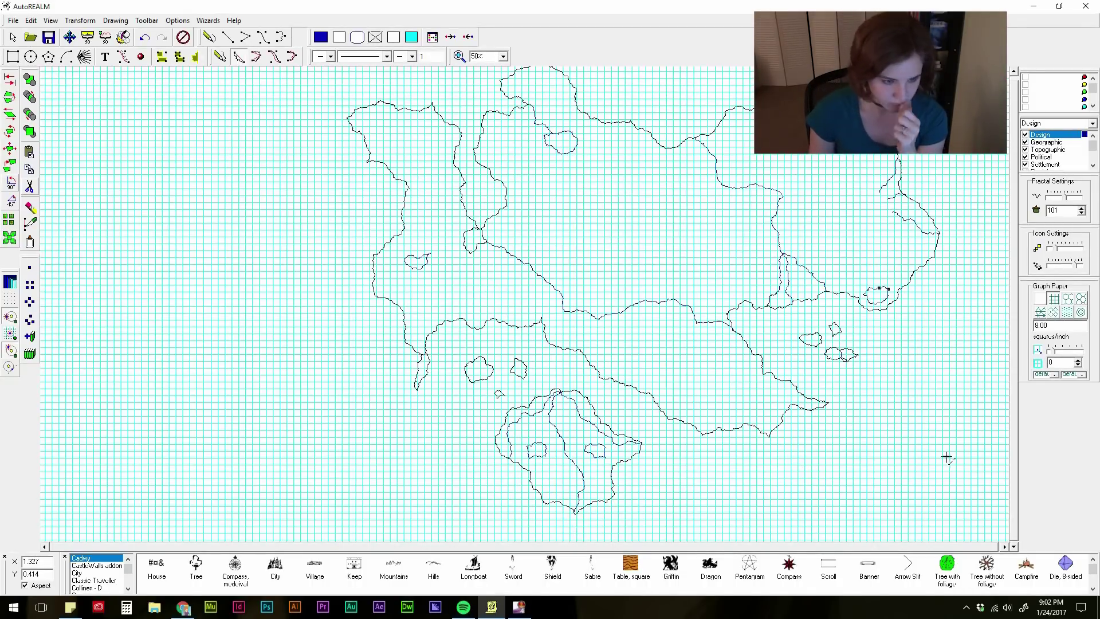
Step: Try to outline a large closed four-segment fractal shape in the middle of the continent
scroll(216, 270, "up", 3)
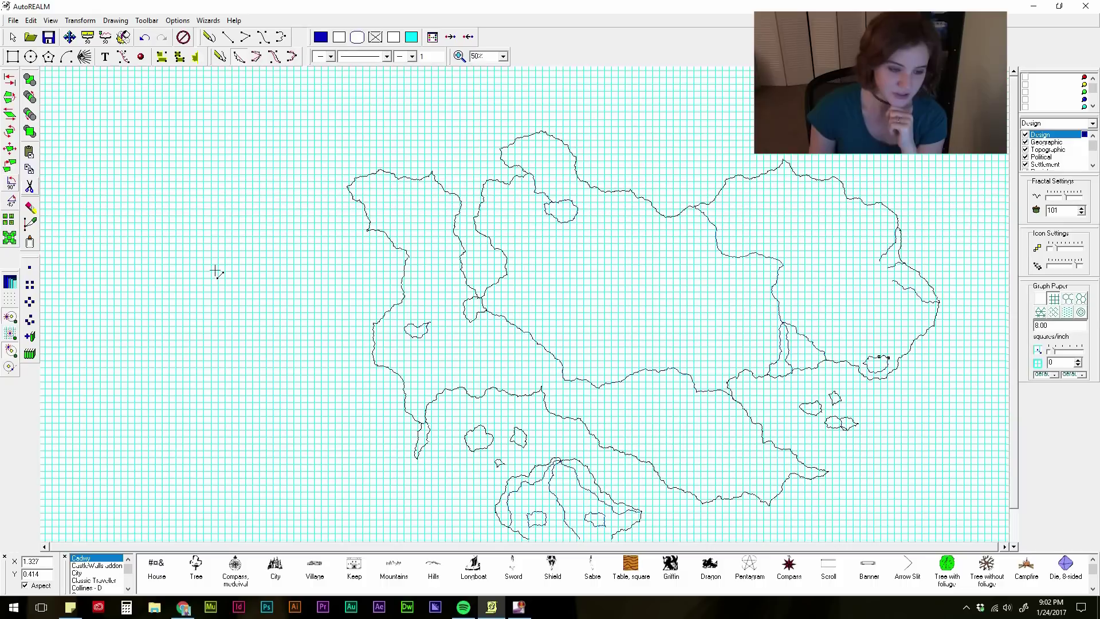
left_click(593, 272)
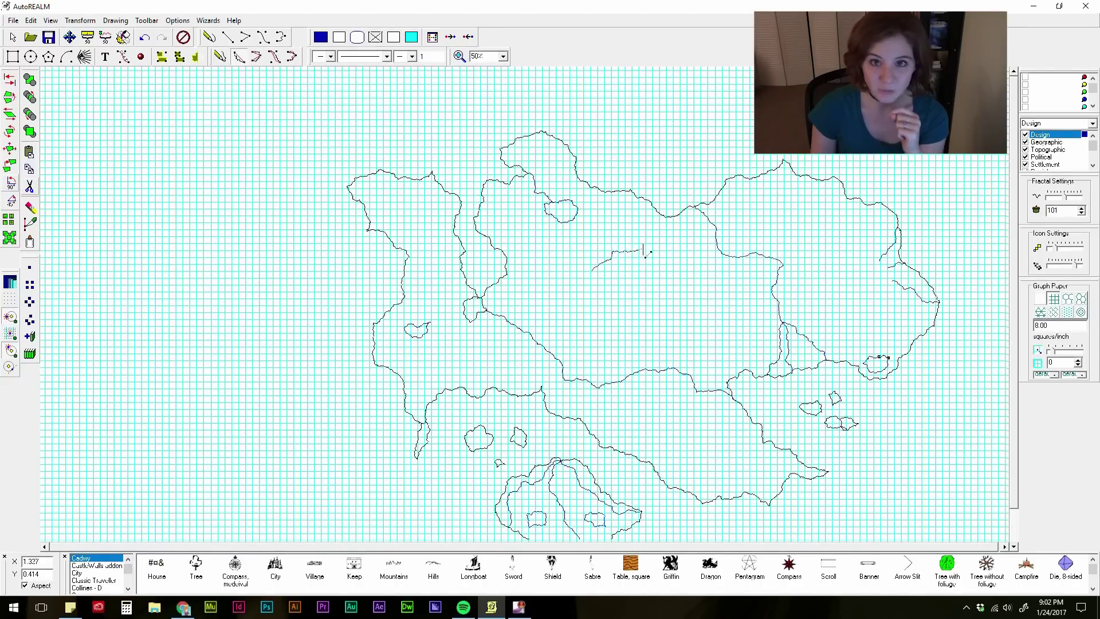
left_click(664, 252)
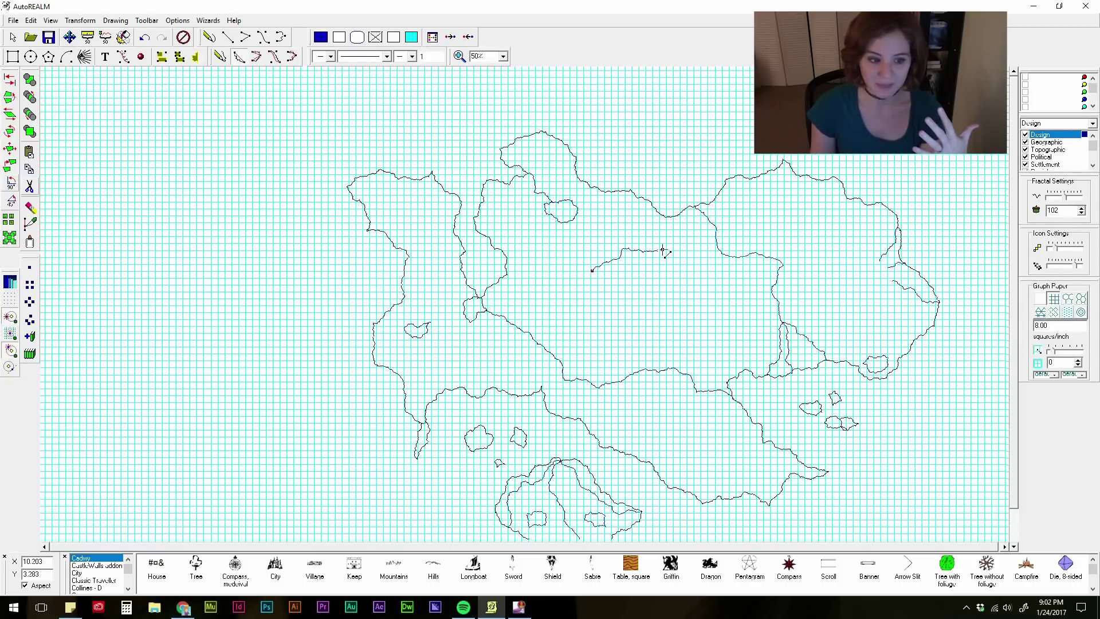
left_click(702, 292)
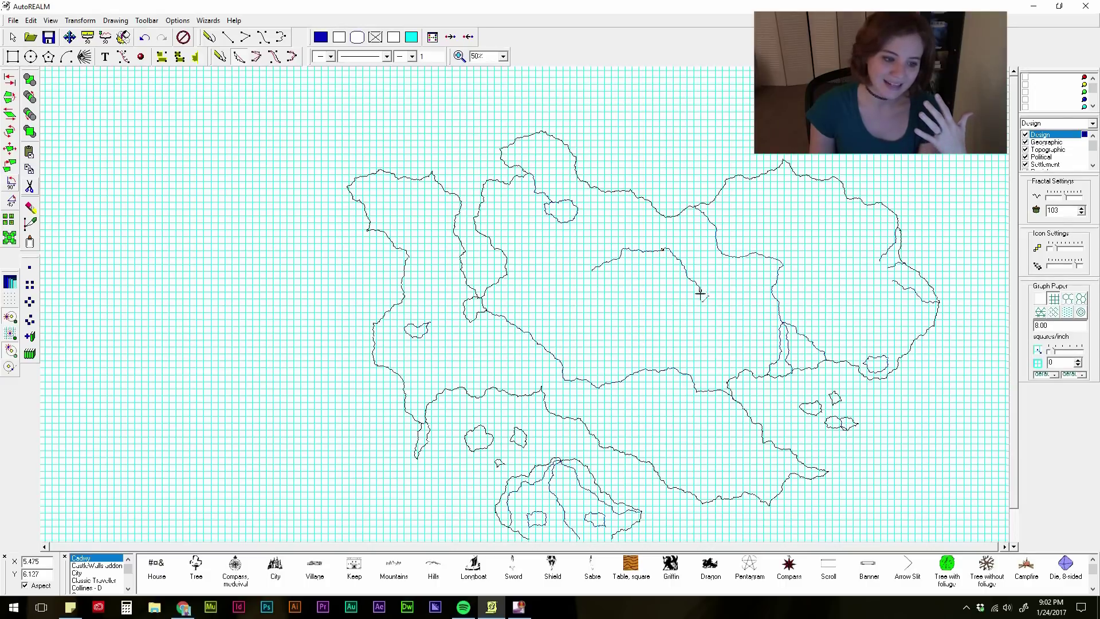
left_click(620, 340)
left_click(618, 341)
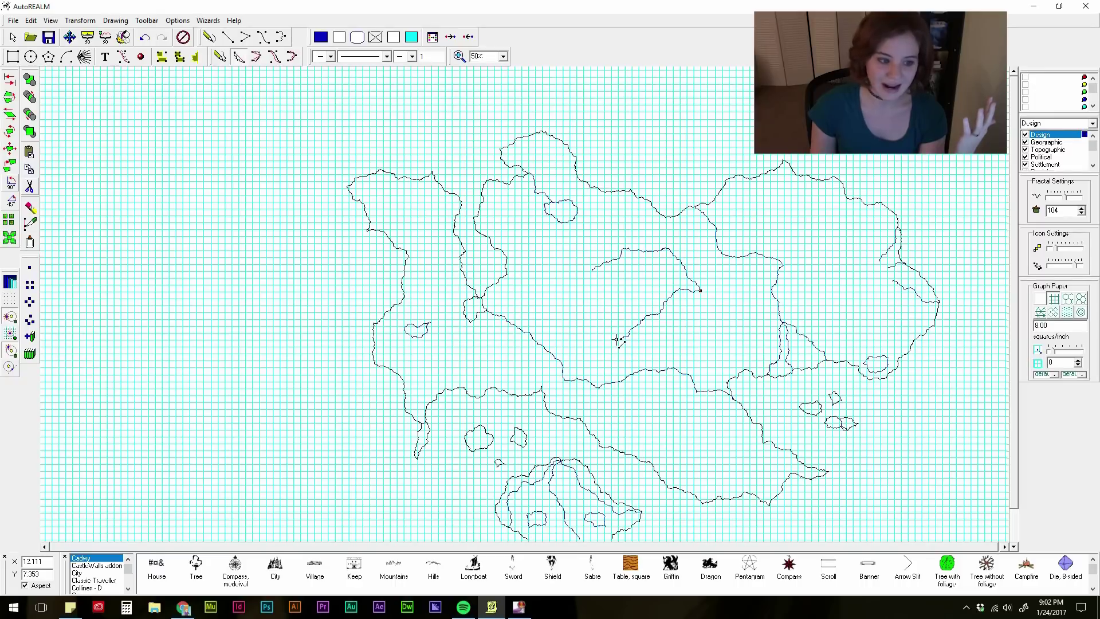
left_click(595, 273)
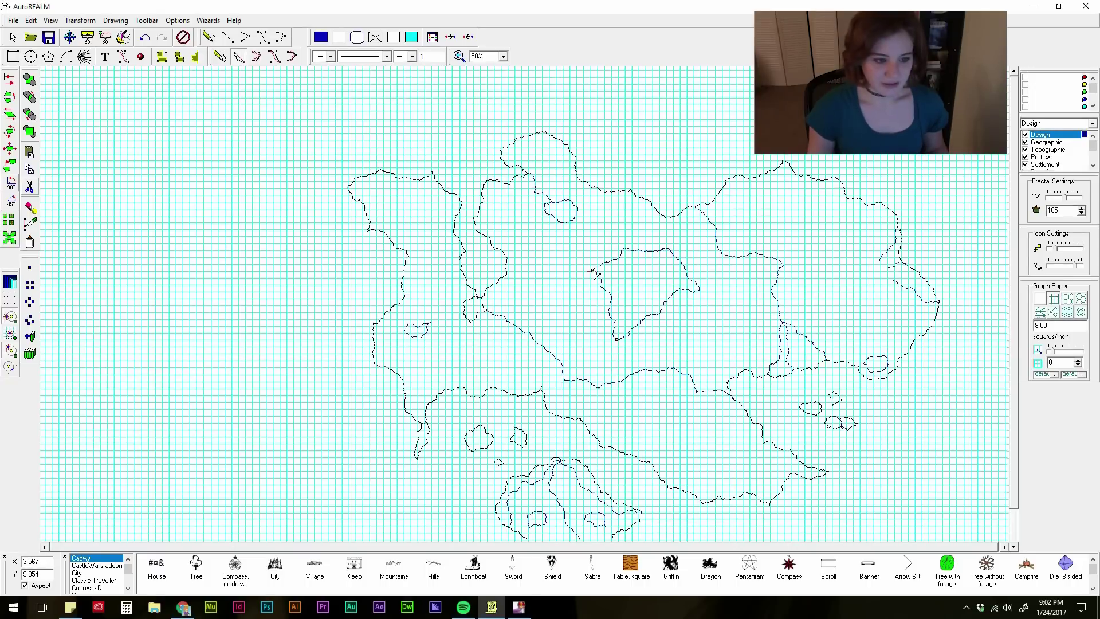
Step: Undo all four segments of the closed shape in the middle of the continent
key("ctrl+z")
key("ctrl+z")
key("ctrl+z")
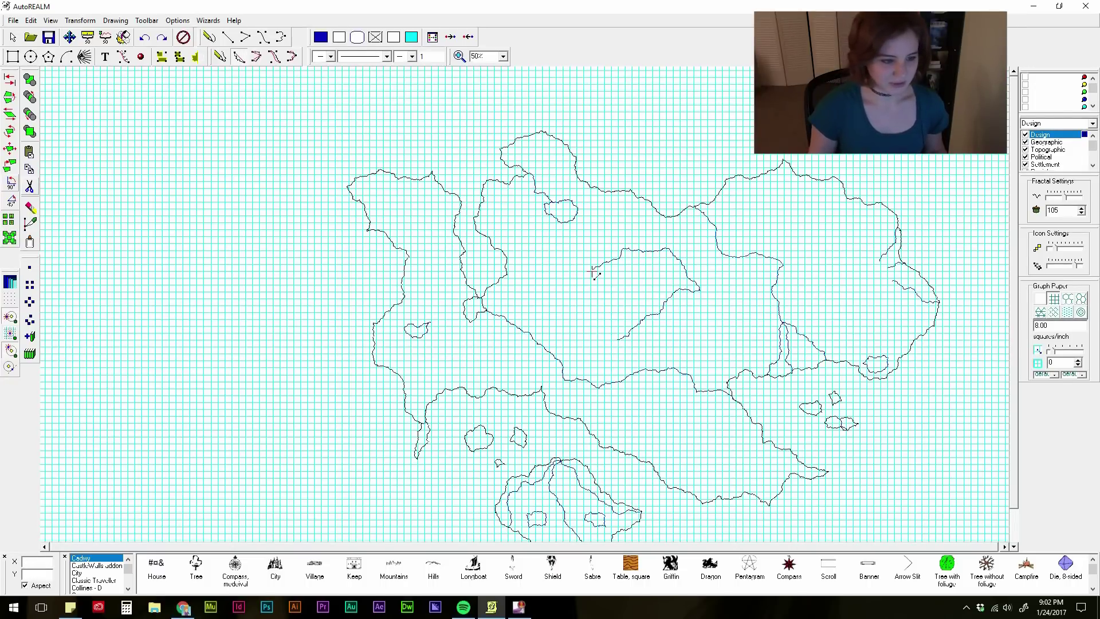
key("ctrl+z")
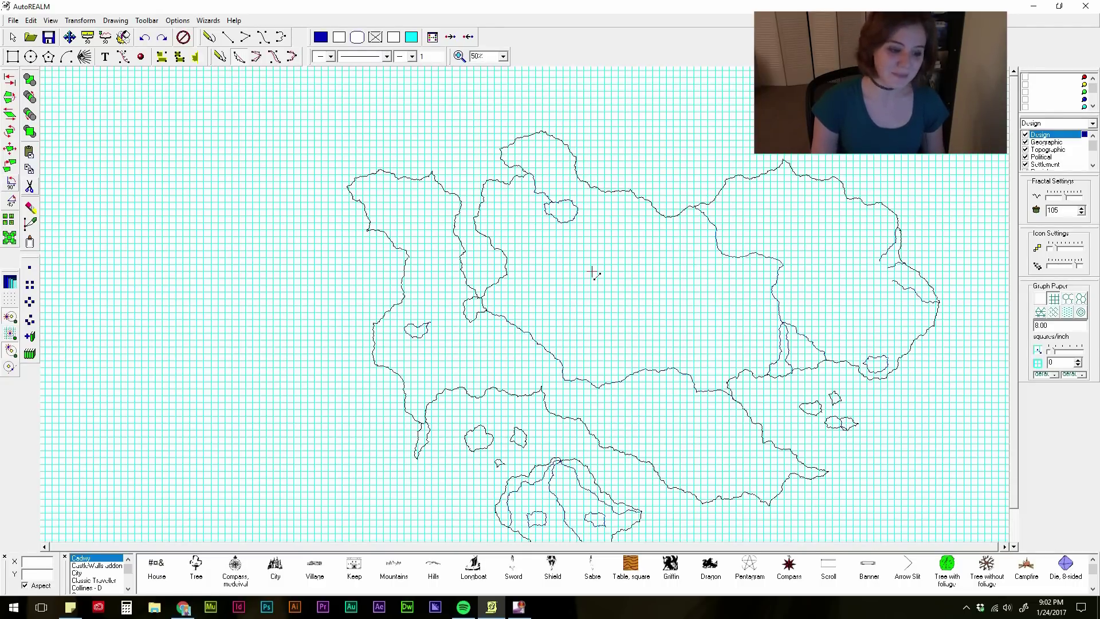
scroll(531, 301, "down", 3)
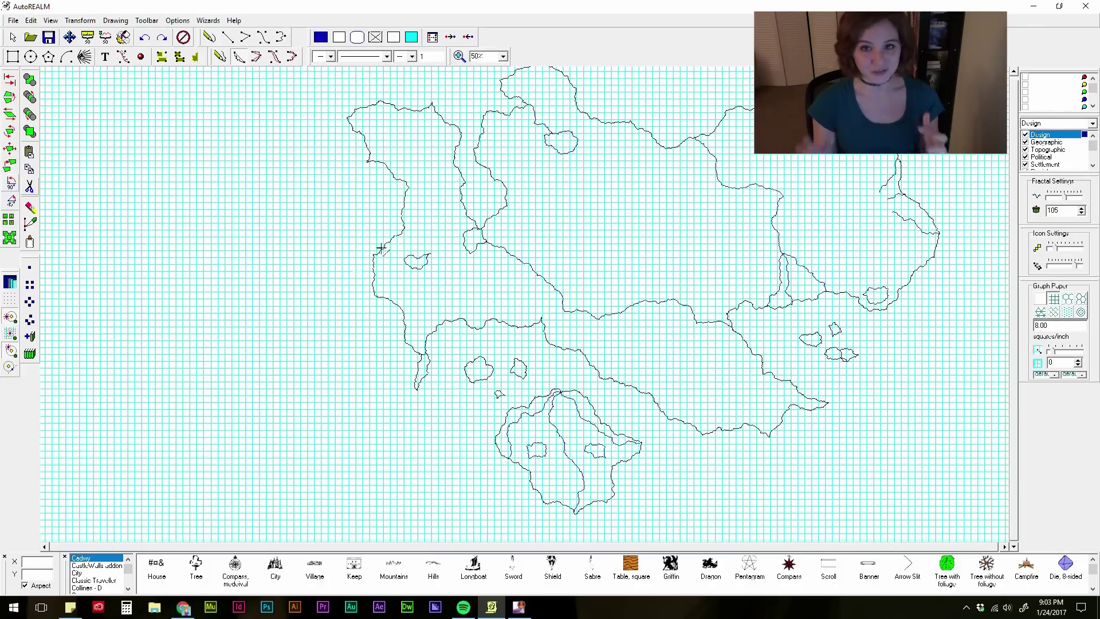
Step: Activate the measuring ruler and choose Miles as the measurement unit
left_click(315, 566)
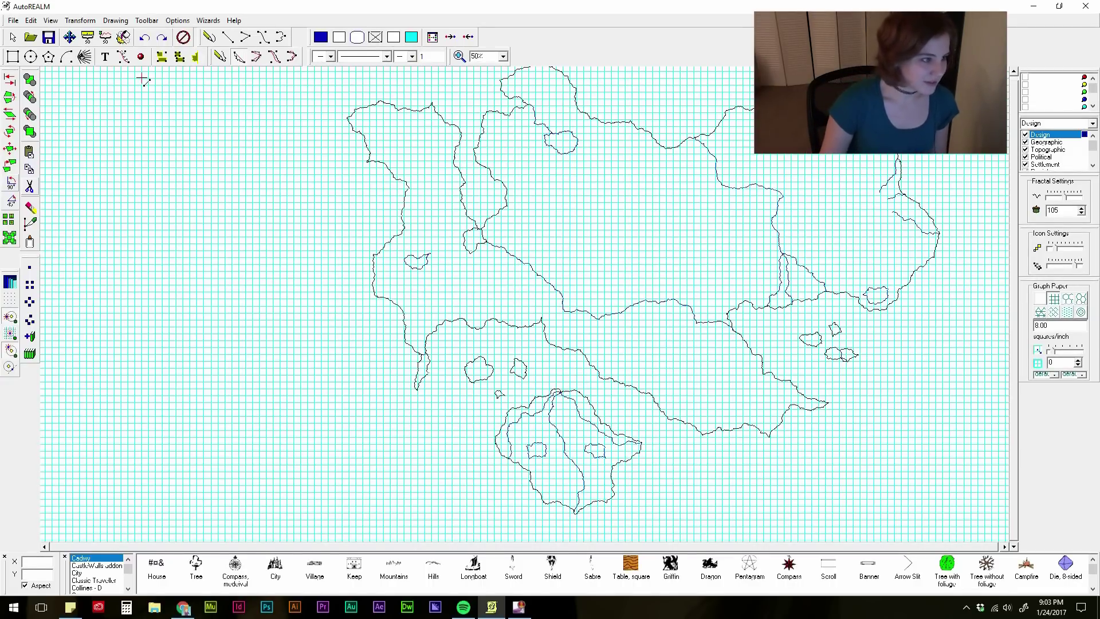
left_click(87, 37)
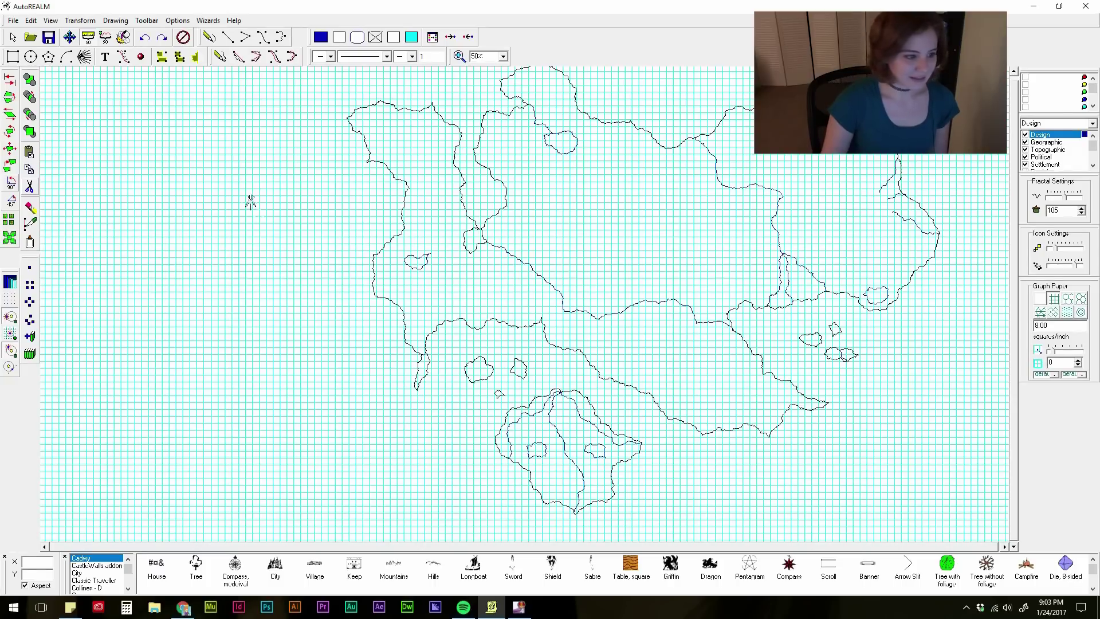
right_click(212, 209)
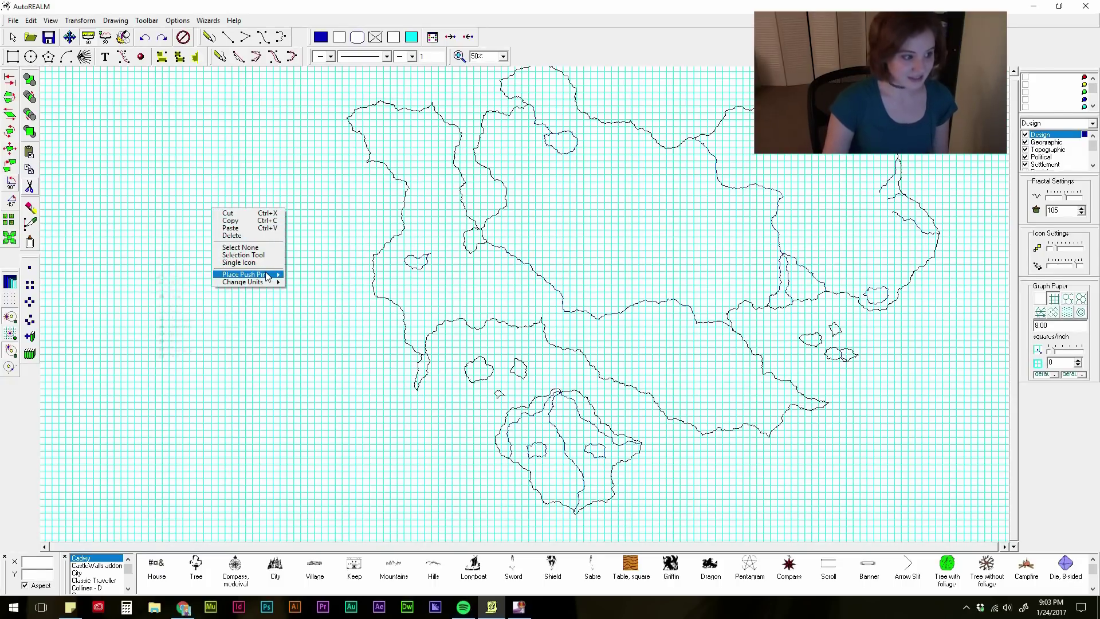
mouse_move(269, 282)
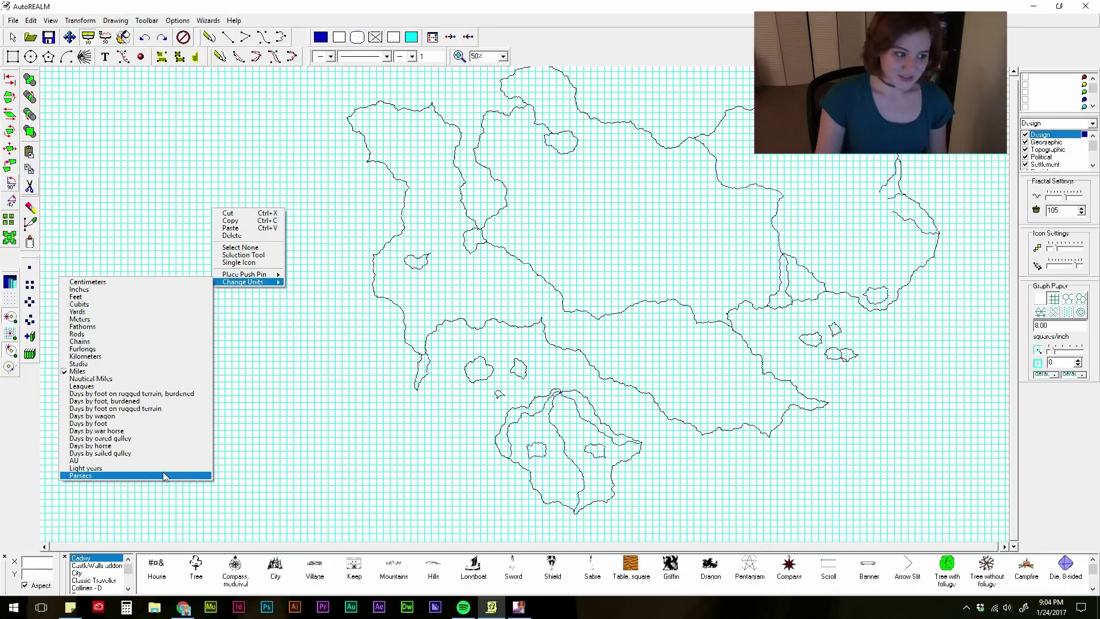
left_click(94, 370)
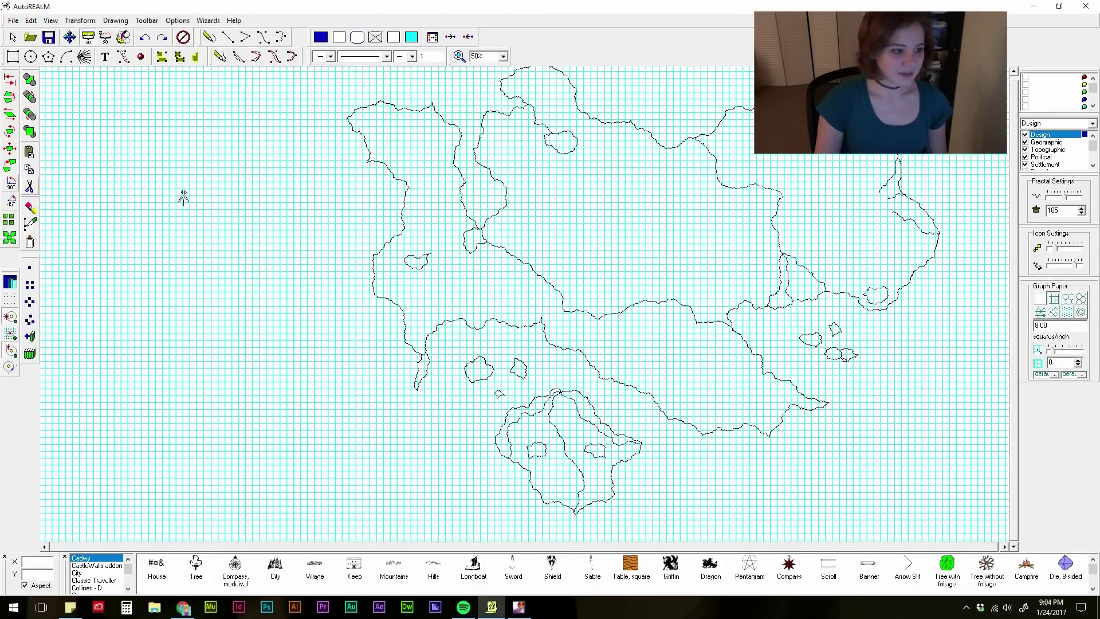
Step: Change the measurement unit to Days by horse
right_click(157, 184)
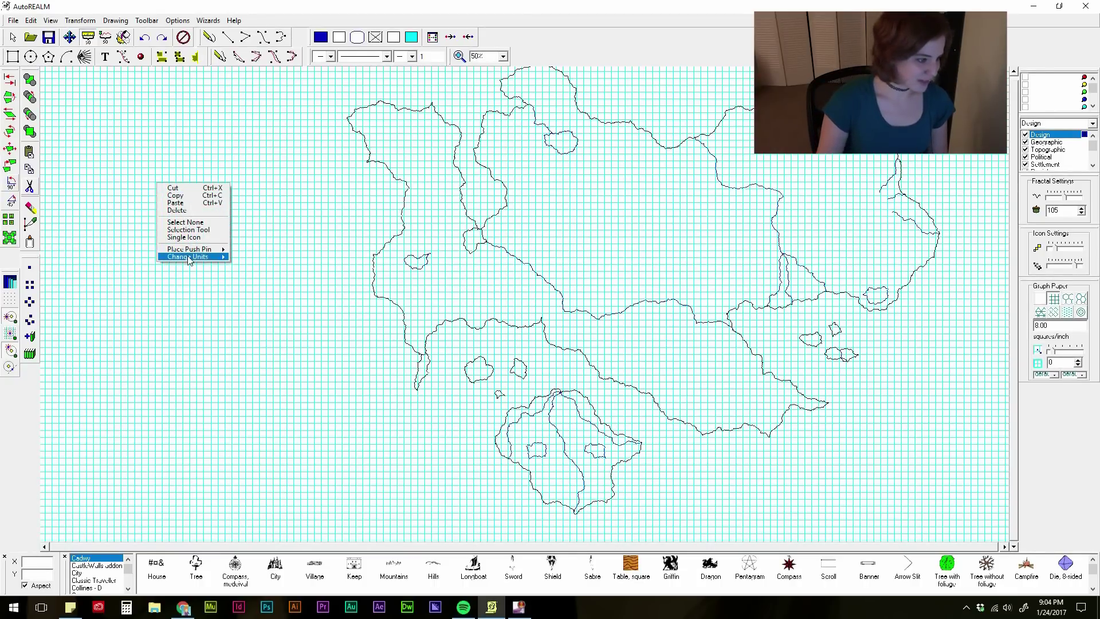
mouse_move(187, 256)
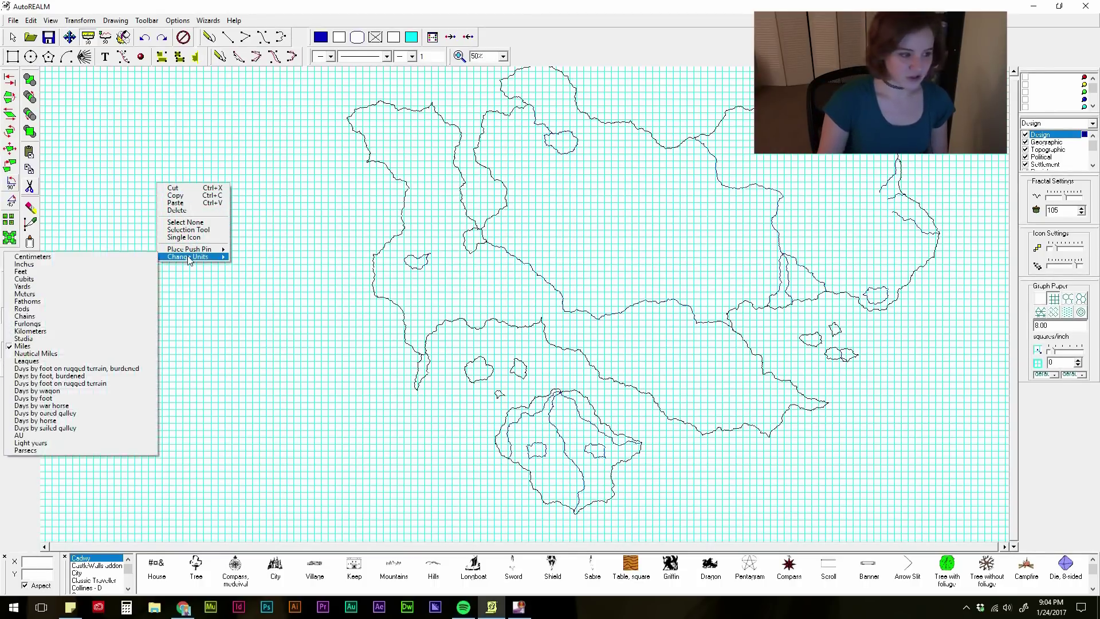
left_click(74, 420)
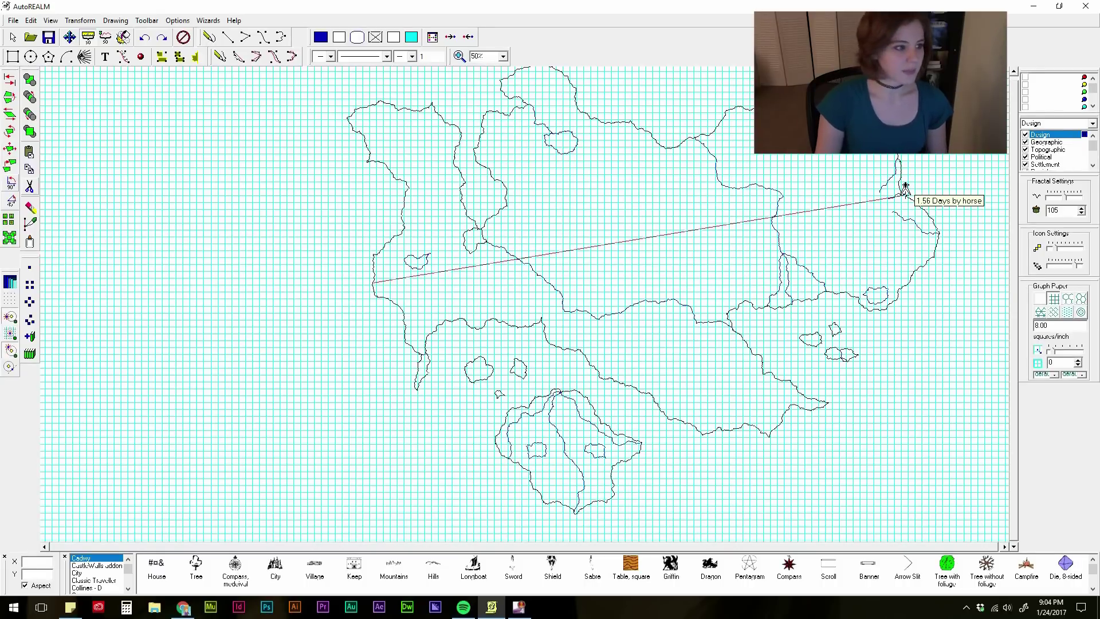
Step: Measure across the continent from west coast to east coast, both in a straight line and with the Measurement String
left_click(905, 186)
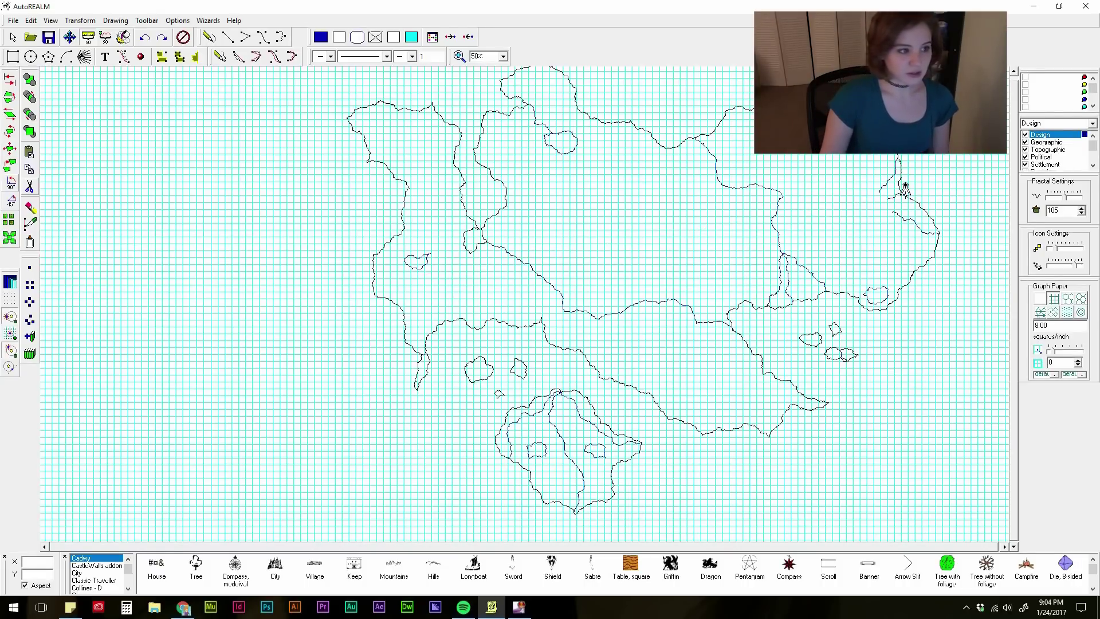
left_click(106, 38)
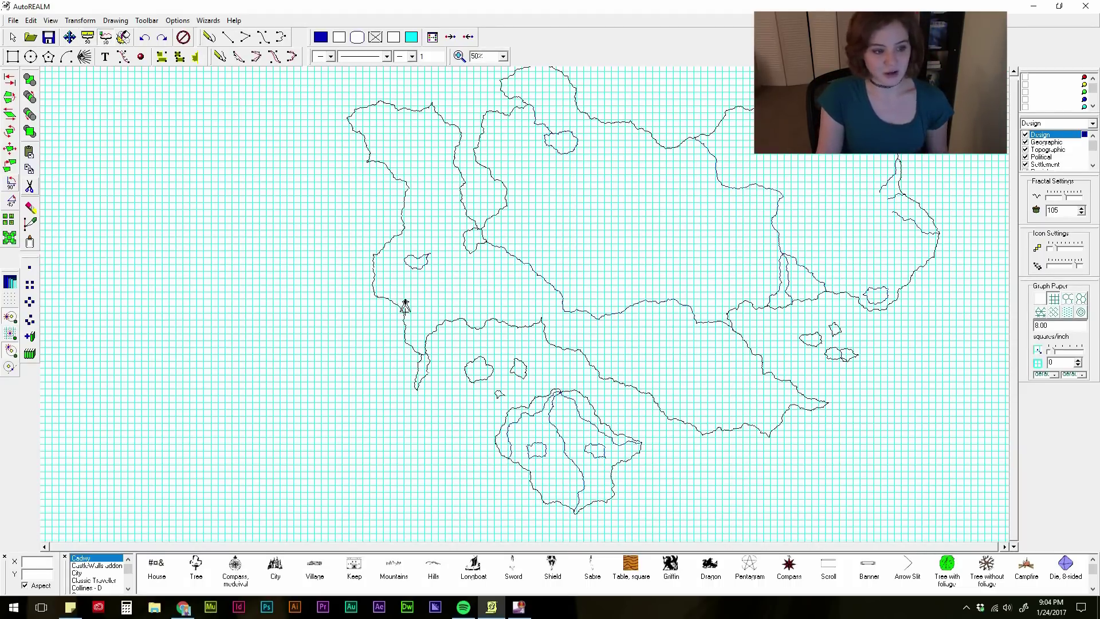
mouse_move(403, 315)
left_mouse_down()
mouse_move(438, 266)
mouse_move(464, 266)
mouse_move(500, 274)
mouse_move(598, 332)
mouse_move(601, 308)
mouse_move(545, 208)
mouse_move(579, 176)
mouse_move(638, 159)
mouse_move(696, 162)
mouse_move(740, 194)
mouse_move(846, 192)
mouse_move(906, 250)
left_mouse_up()
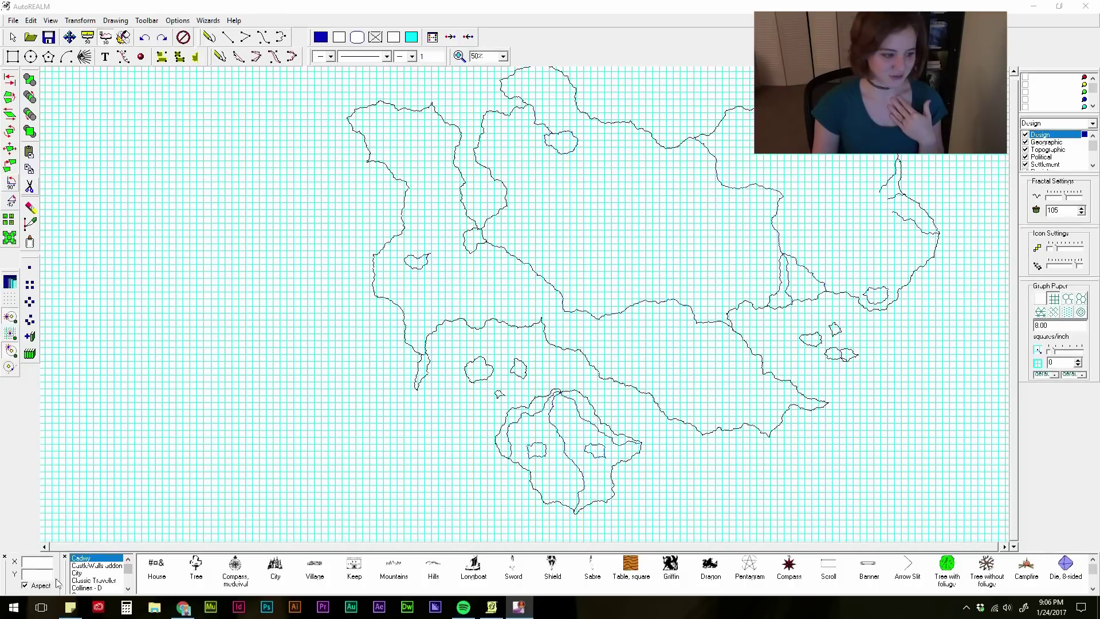
Step: Browse the icon categories from the Castle/Walls addon through Windows & Doors to examine the available map symbols
left_click(83, 566)
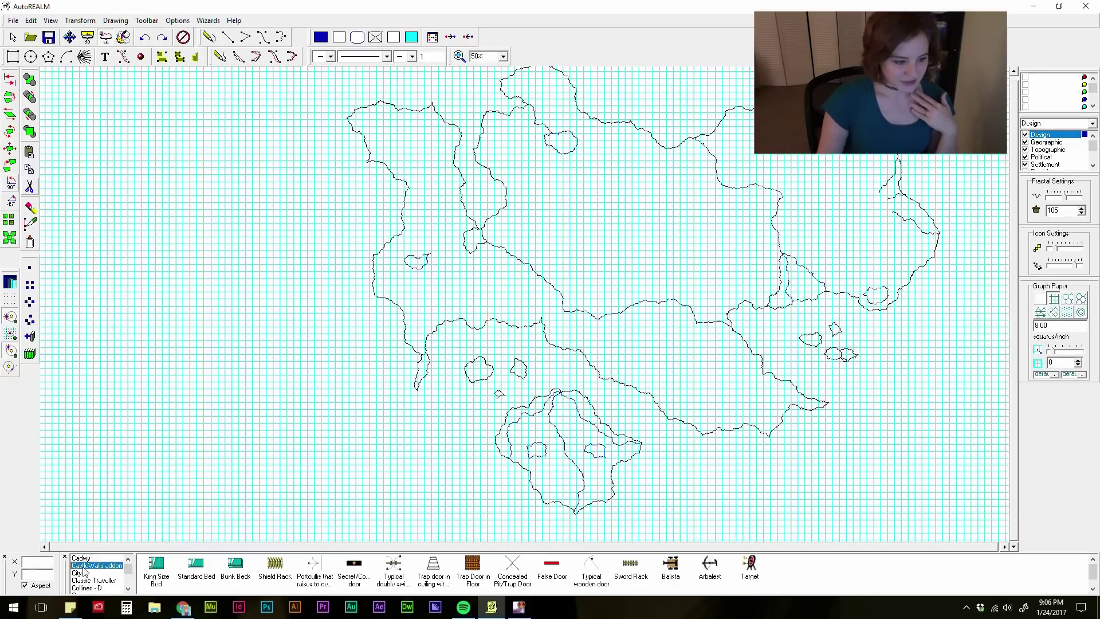
left_click(80, 572)
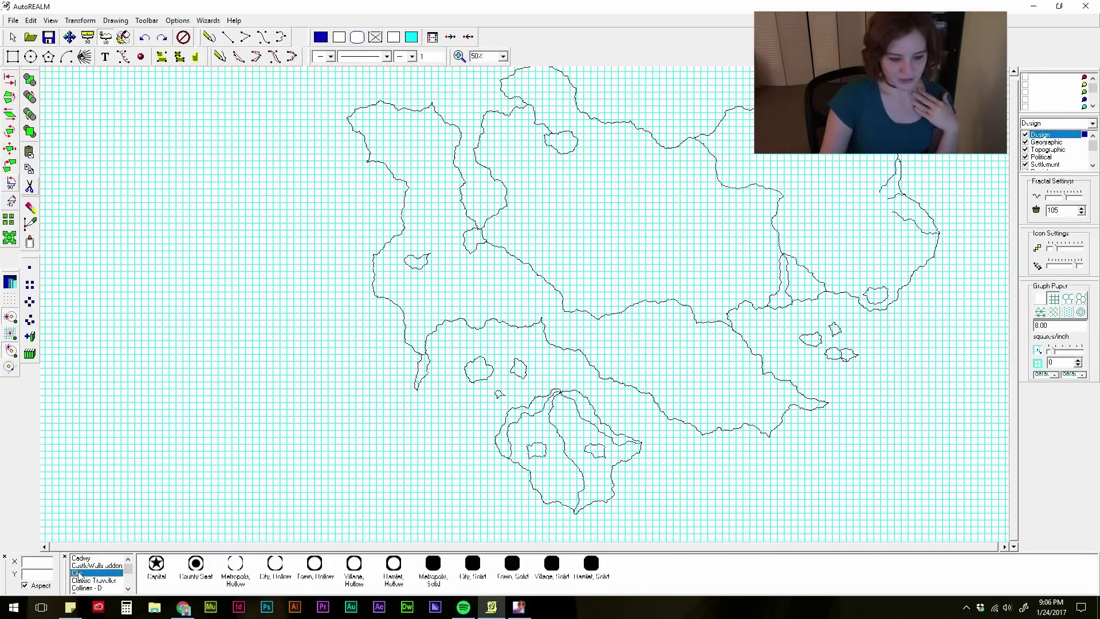
left_click(86, 581)
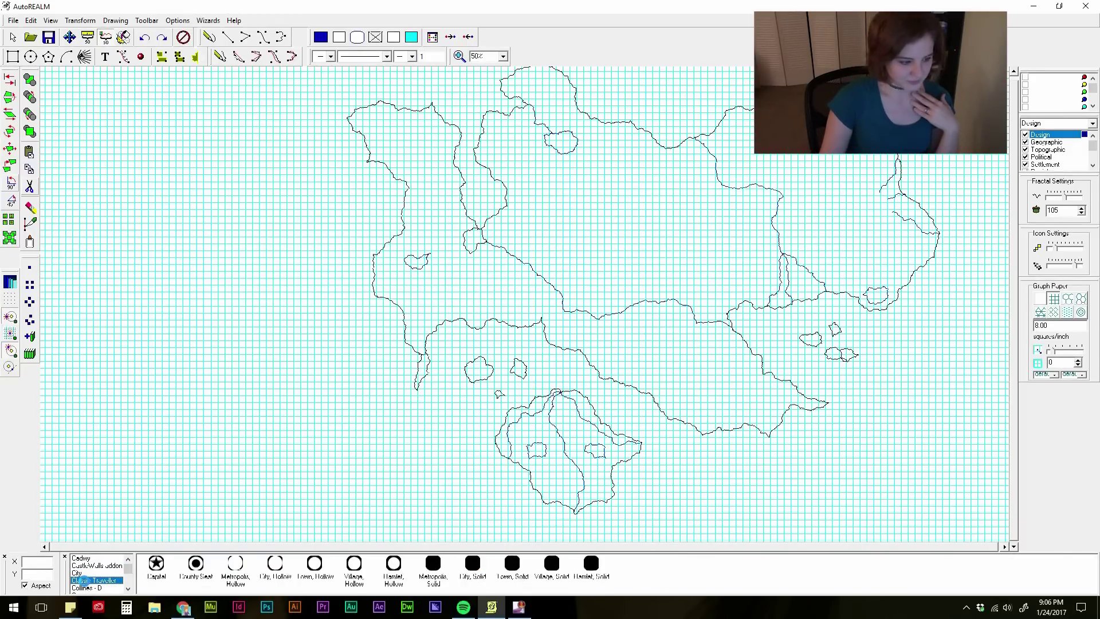
left_click(95, 589)
left_click(127, 589)
left_click(109, 572)
left_click(114, 580)
left_click(128, 589)
left_click(103, 565)
left_click(103, 572)
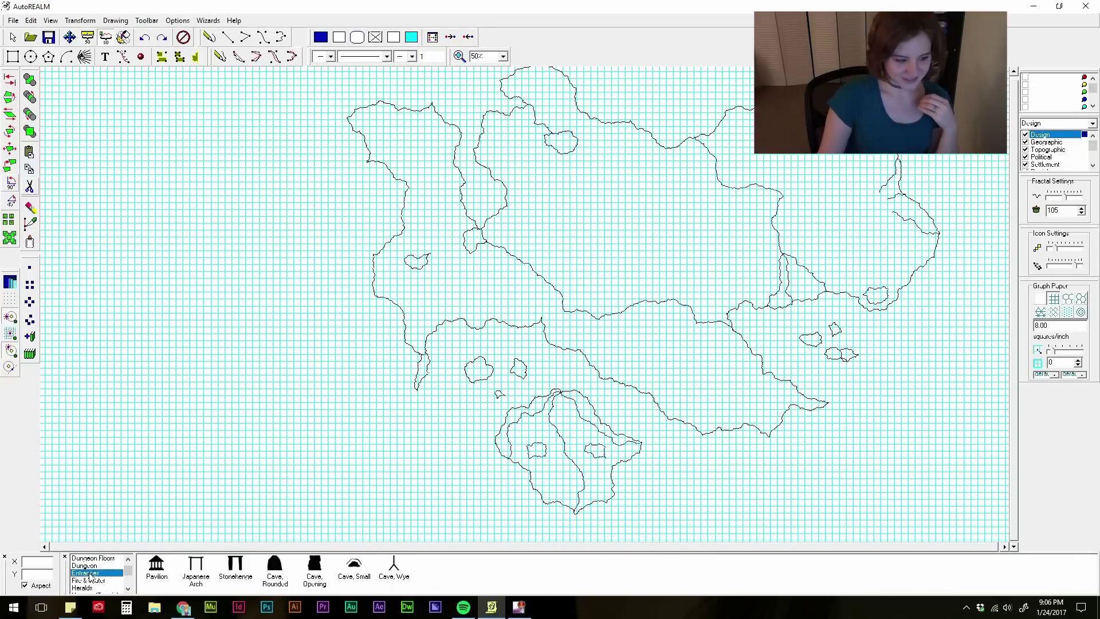
left_click(103, 580)
left_click(129, 588)
left_click(95, 572)
left_click(90, 580)
key("Down")
key("Down")
key("Down")
key("Down")
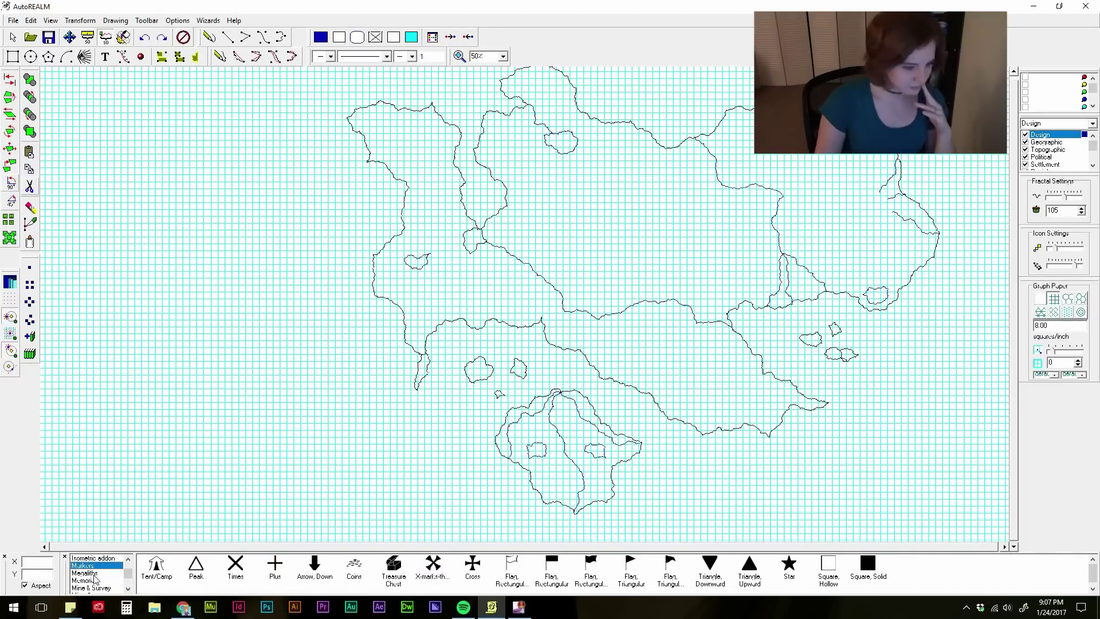
key("Down")
key("Down")
key("Down")
key("Down")
key("Down")
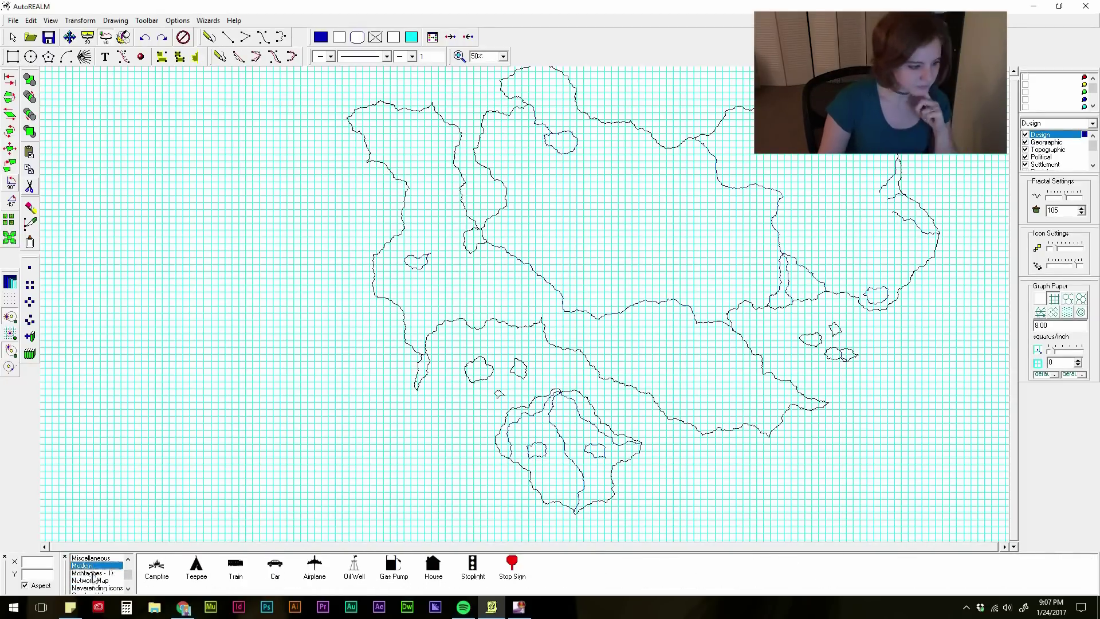
key("Down")
key("Down")
key("Down")
key("Down")
key("Down")
key("Down")
key("Down")
key("Down")
key("Down")
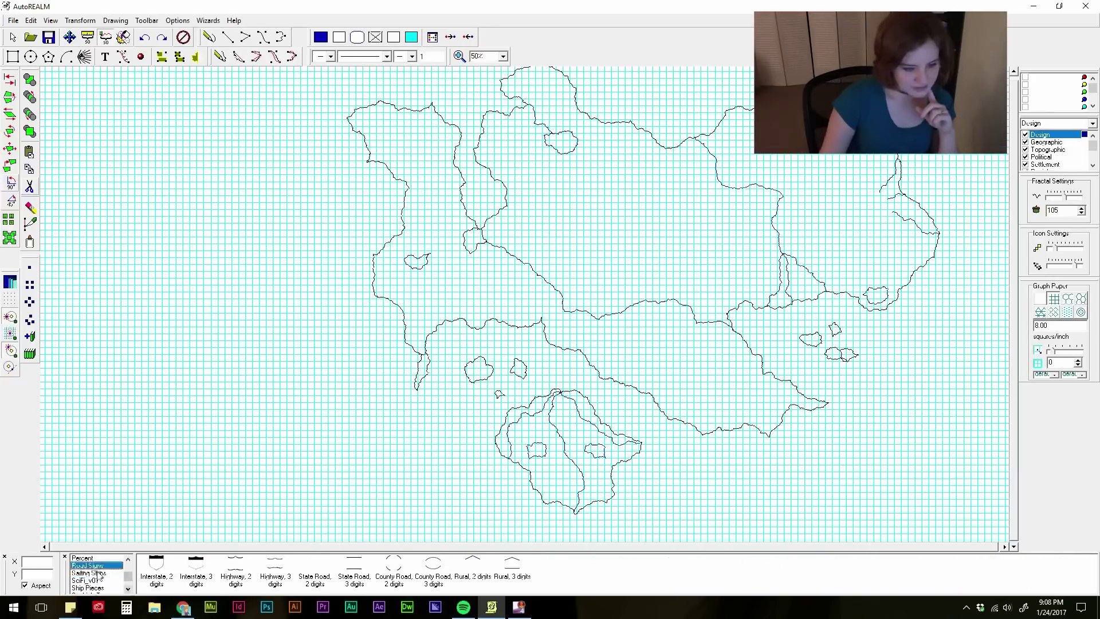
key("Down")
key("Down")
key("Down")
key("Down")
key("Down")
key("Down")
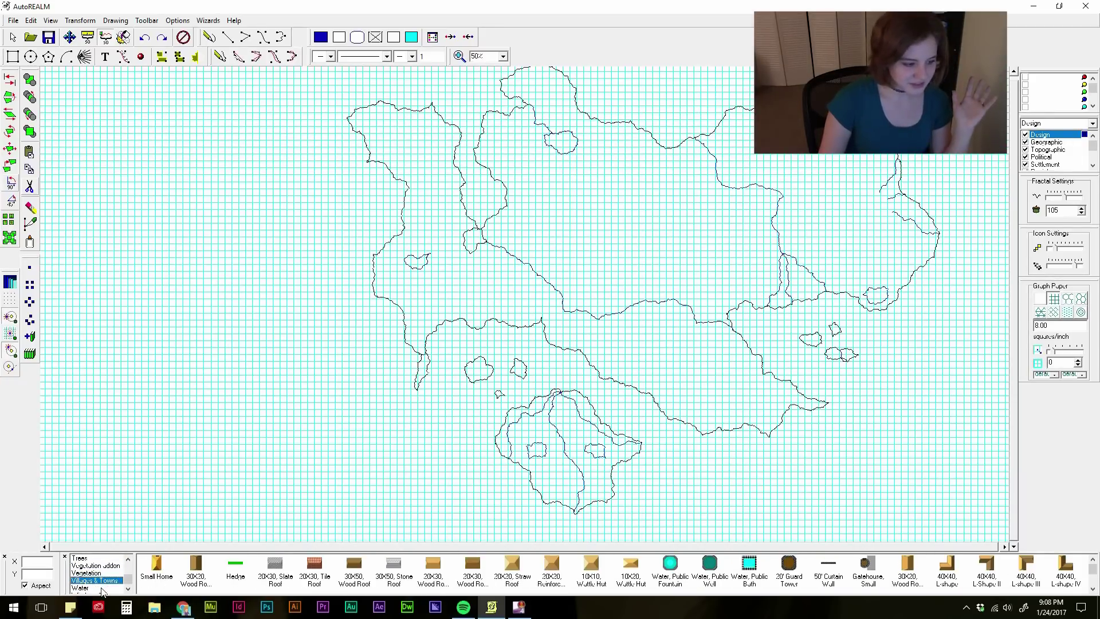
key("Down")
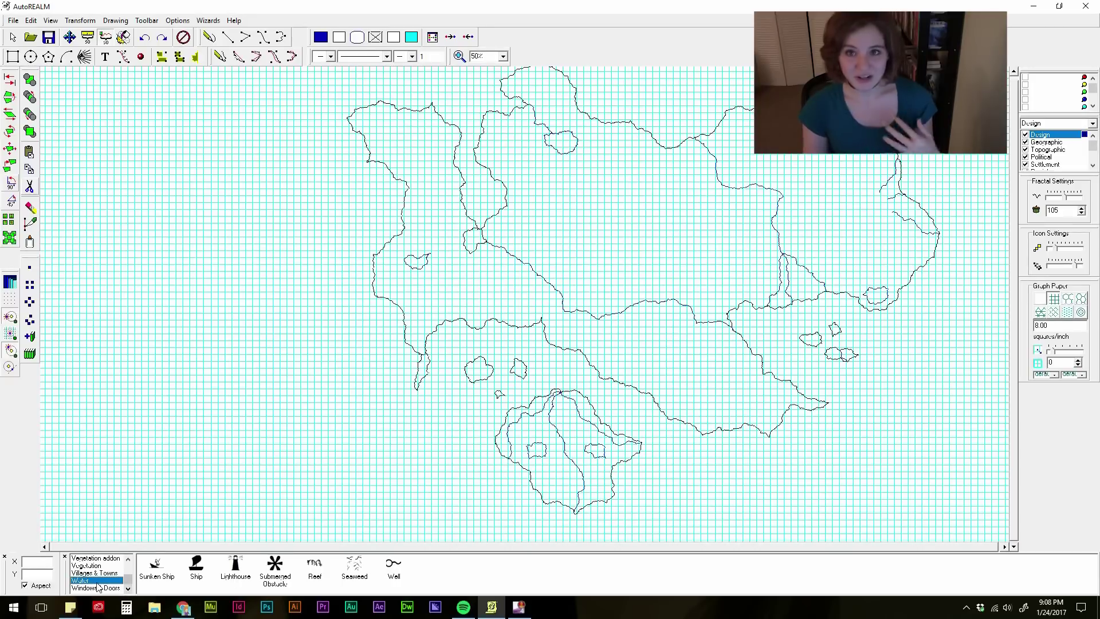
left_click(98, 591)
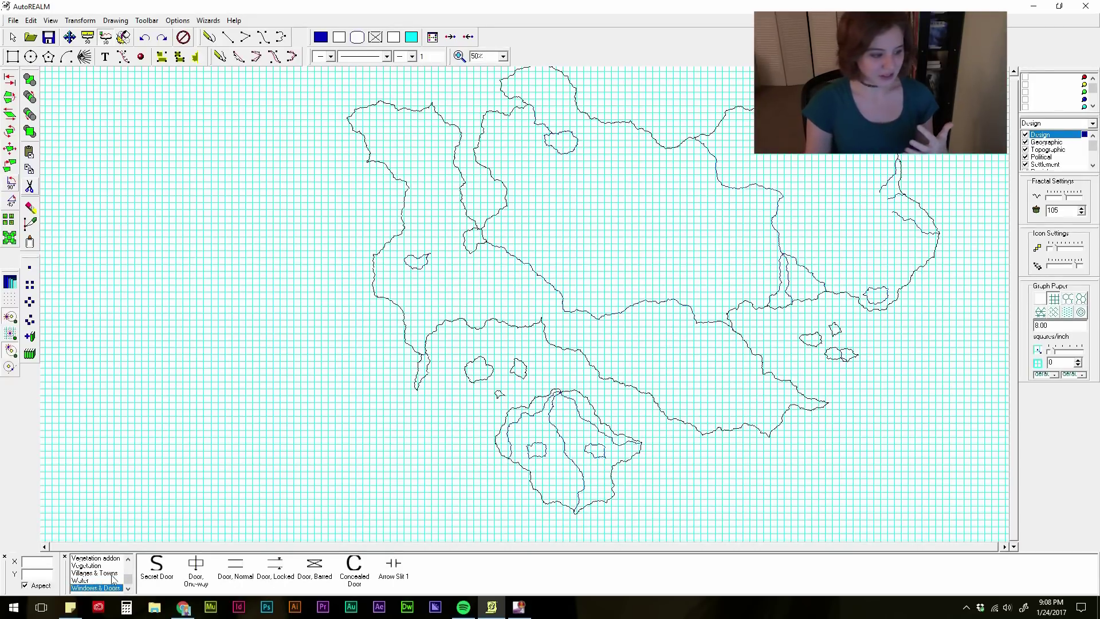
Step: Return to the Overland Map icon category and look through its mountain, wood and other terrain symbols
left_click_drag(128, 582, 131, 568)
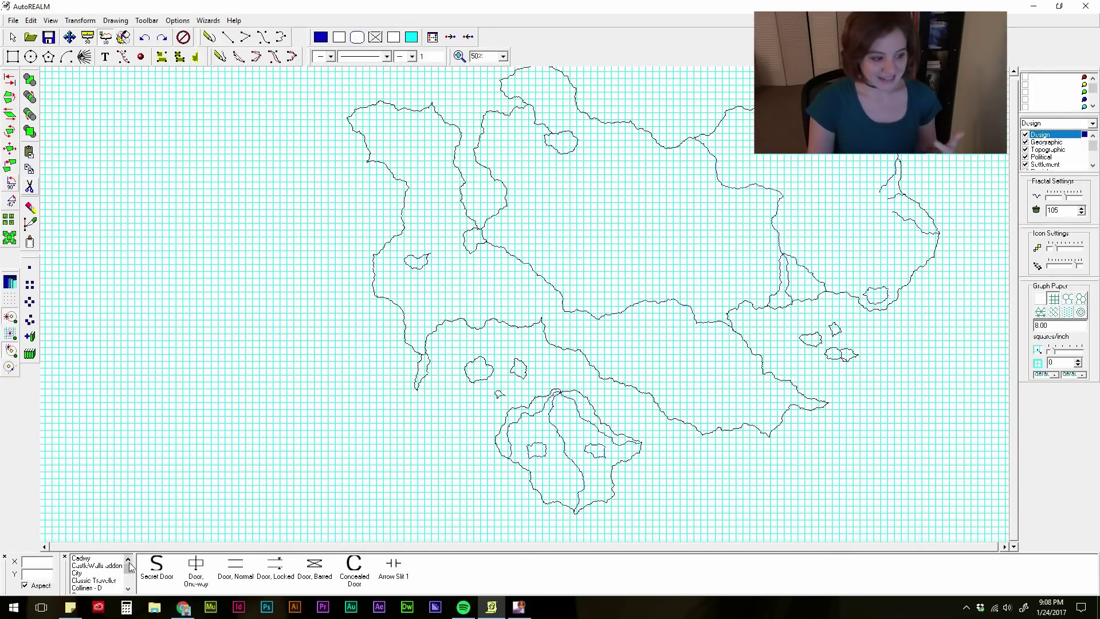
scroll(99, 576, "down", 3)
left_click(99, 588)
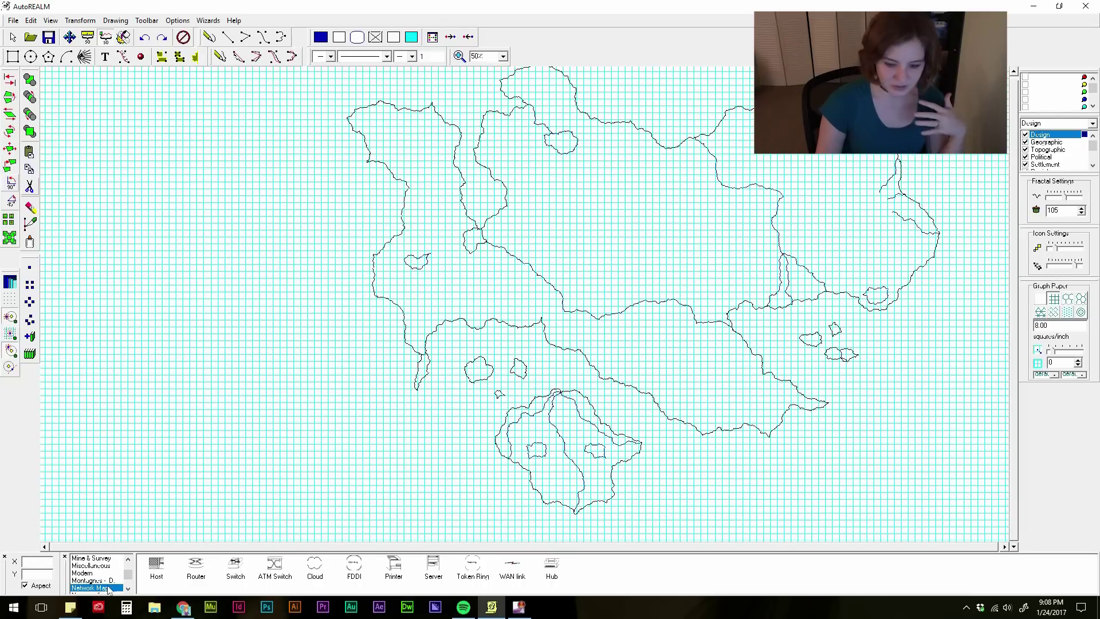
left_click(126, 589)
left_click(125, 589)
left_click(126, 589)
left_click(125, 589)
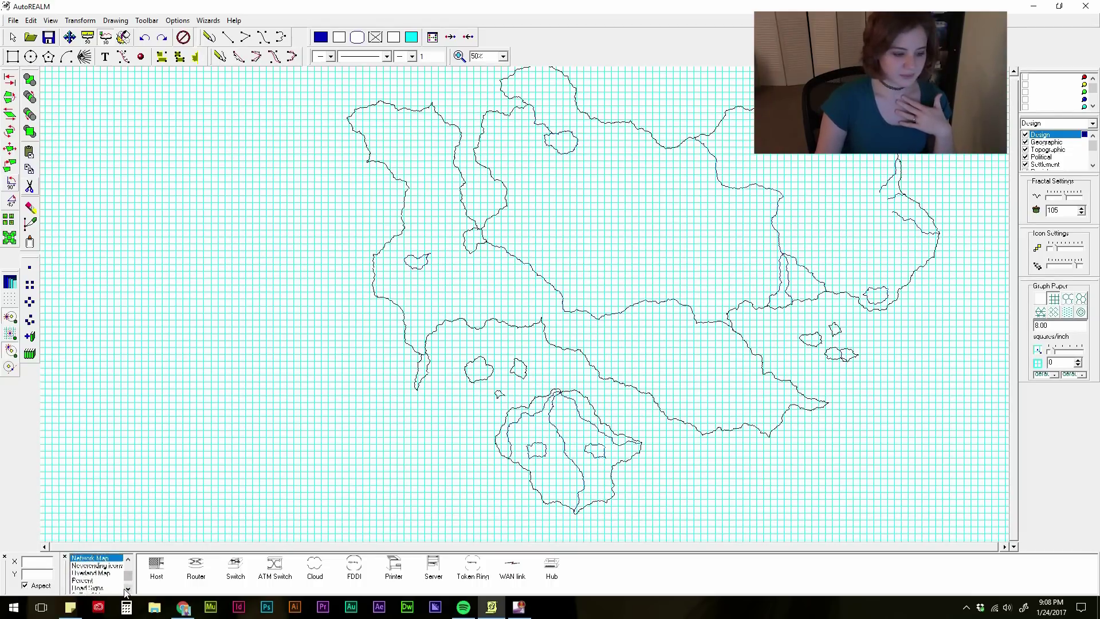
left_click(125, 589)
left_click(86, 566)
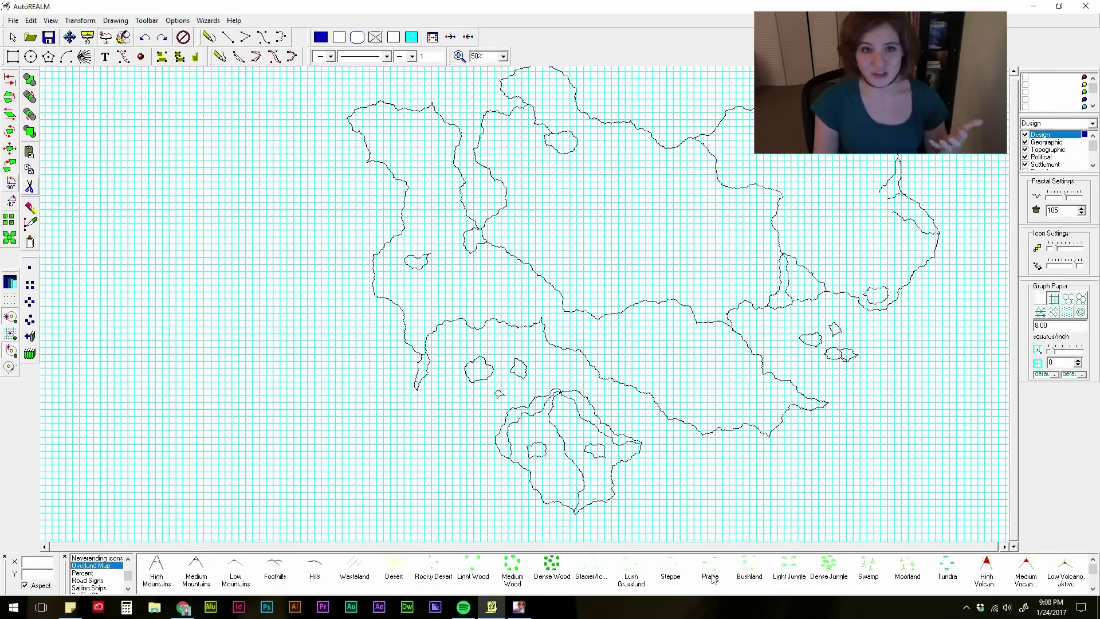
left_click(1094, 576)
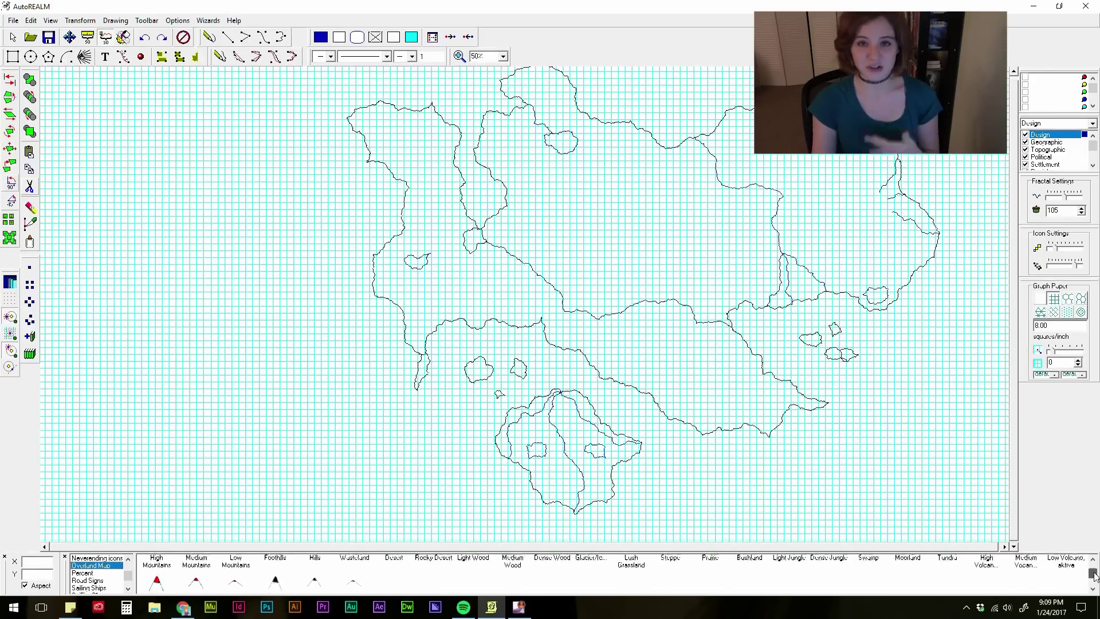
Step: Place a Dense Wood icon just east of the river in the northeastern part of the continent
left_click(1092, 567)
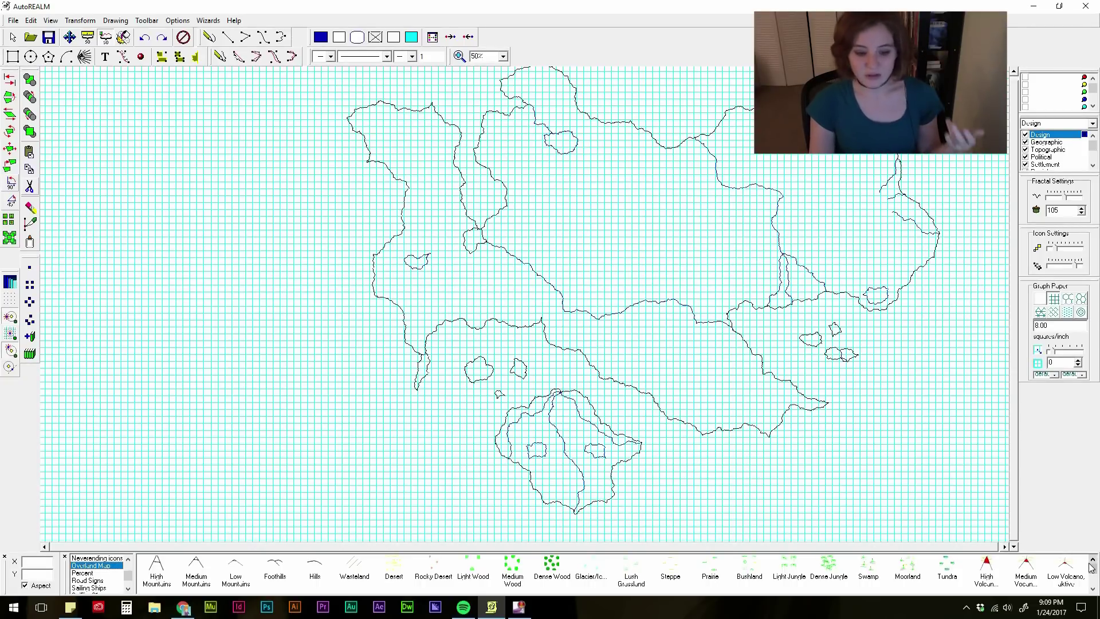
left_click(552, 567)
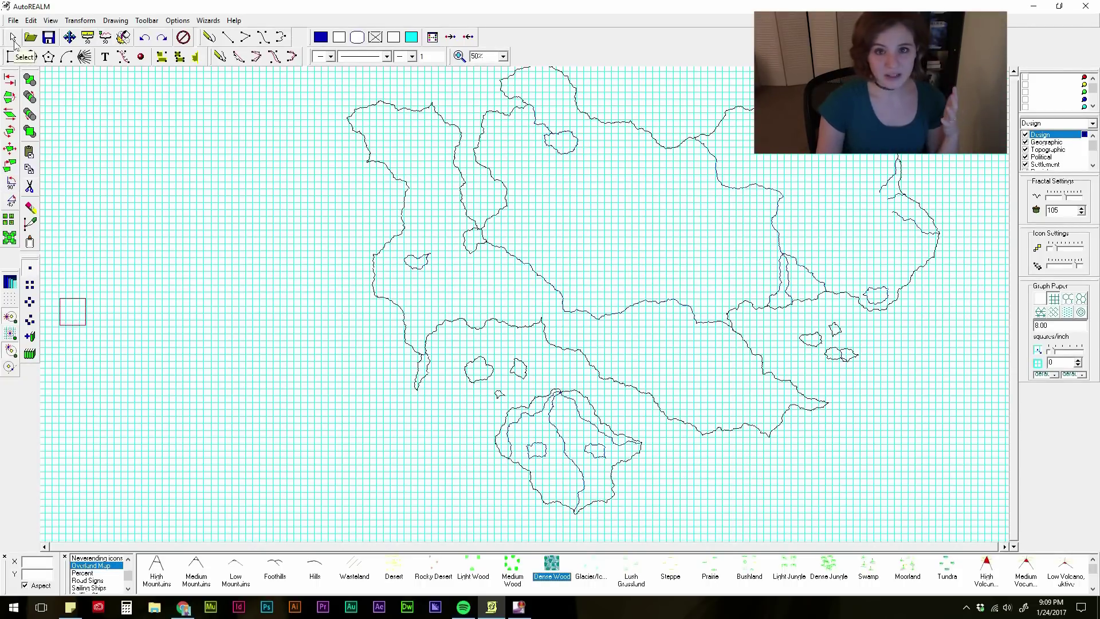
left_click(552, 574)
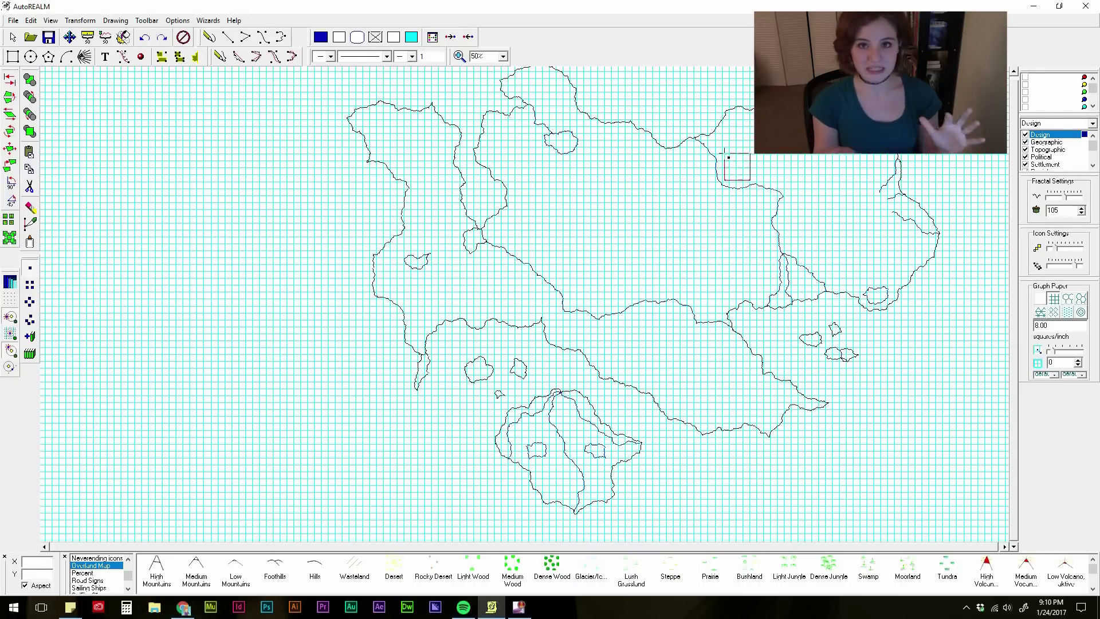
left_click(728, 158)
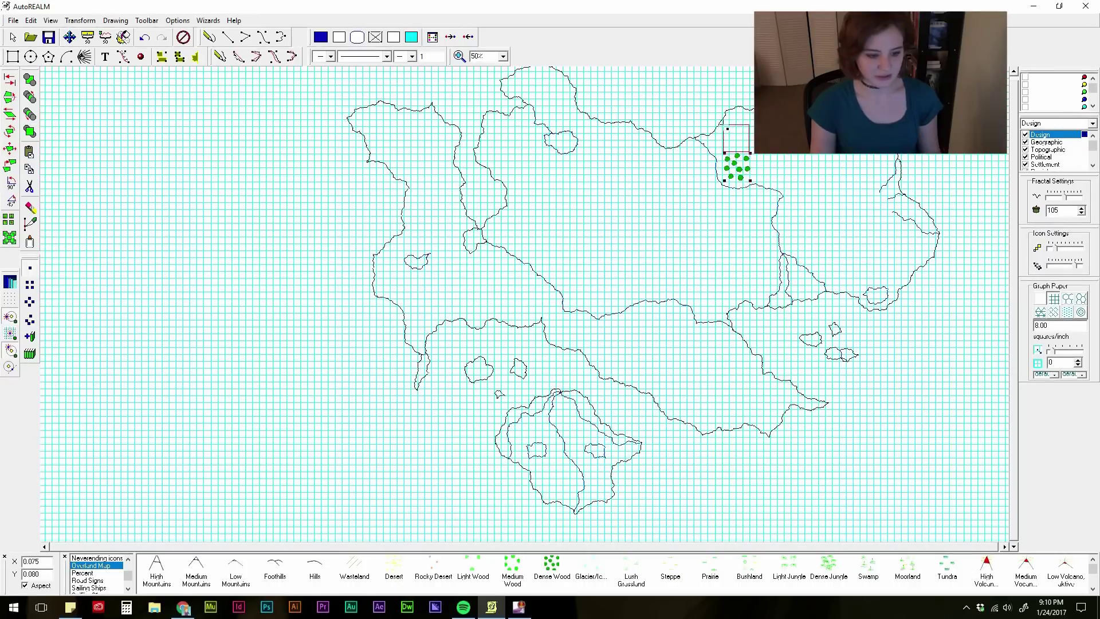
Step: Try a second, smaller Dense Wood icon beside the first at 100% zoom, and return the map to 50% zoom
left_click(503, 56)
left_click(481, 82)
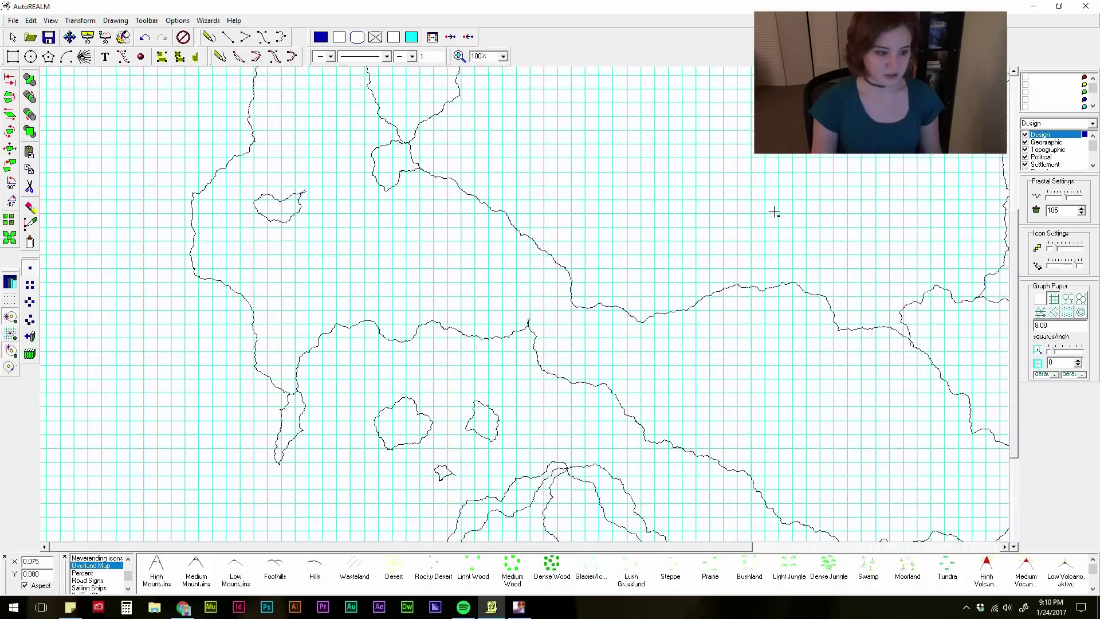
left_click_drag(587, 546, 675, 546)
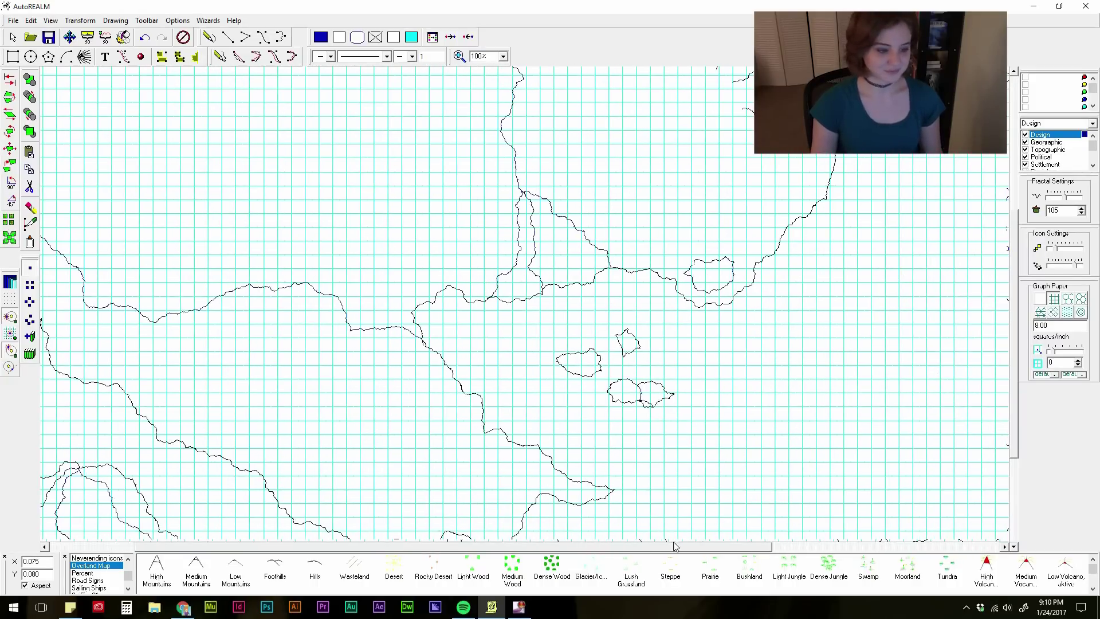
scroll(547, 364, "up", 3)
scroll(547, 365, "up", 3)
left_click(482, 432)
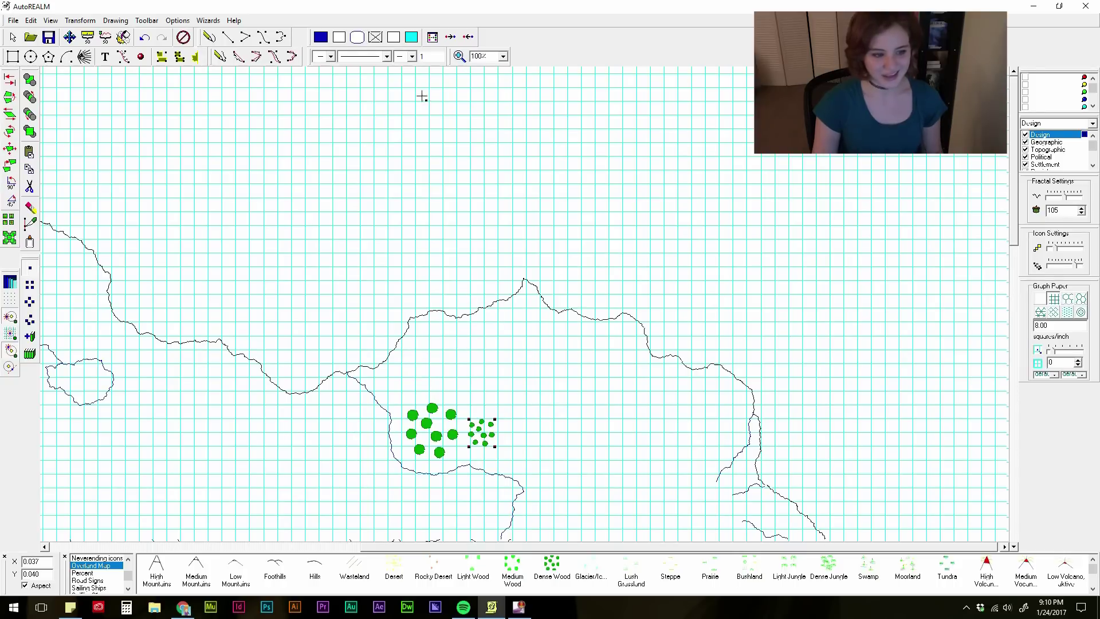
left_click(500, 58)
left_click(501, 57)
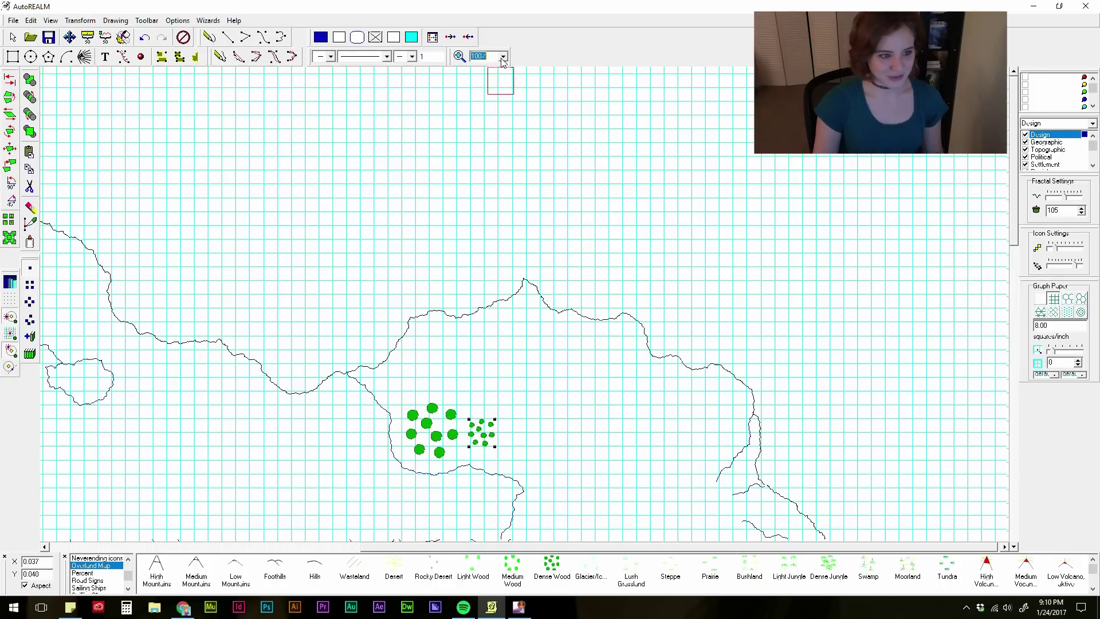
left_click(502, 56)
left_click(490, 104)
left_click(502, 57)
left_click(489, 110)
left_click(502, 57)
left_click(489, 104)
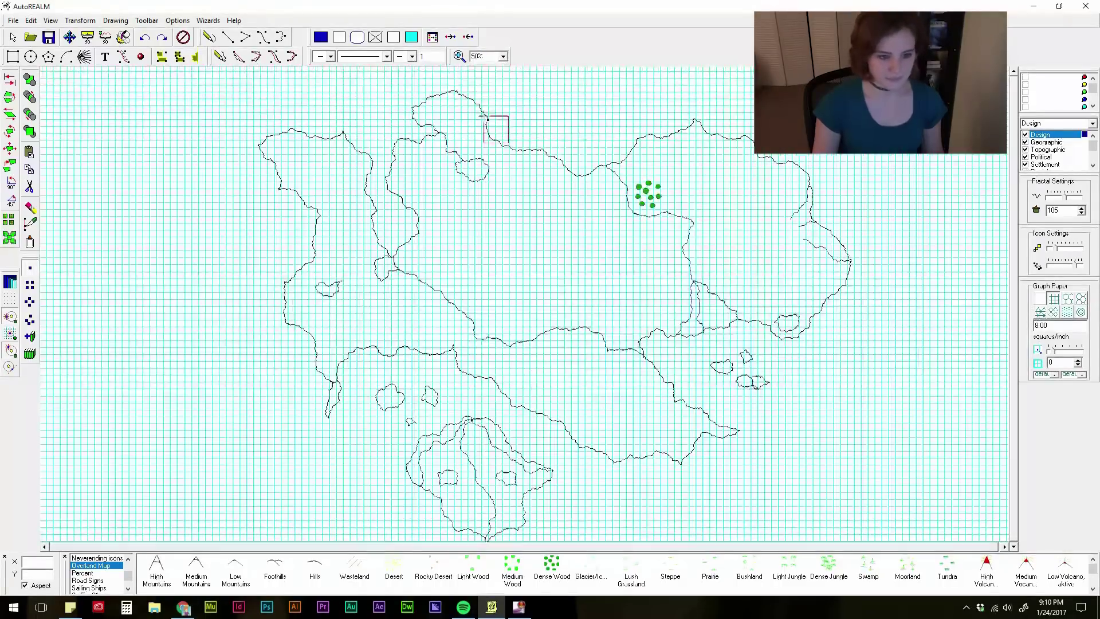
Step: Place Dense Wood icons around the first one, across the northern end of the northeastern land
left_click(649, 157)
left_click(637, 143)
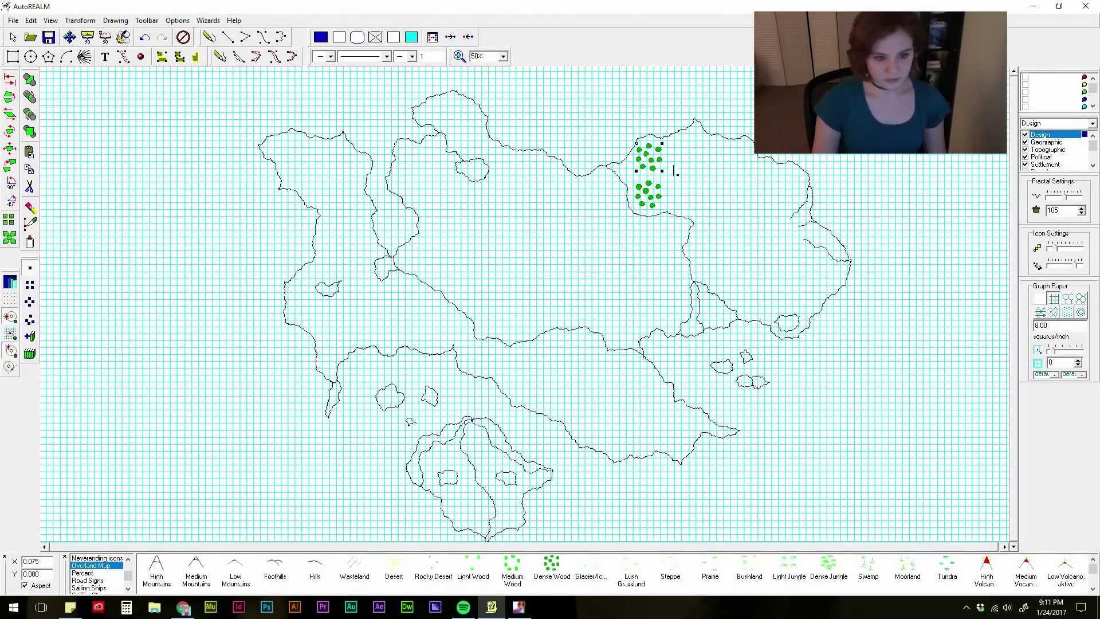
left_click(674, 132)
left_click(662, 171)
left_click(698, 155)
left_click(694, 193)
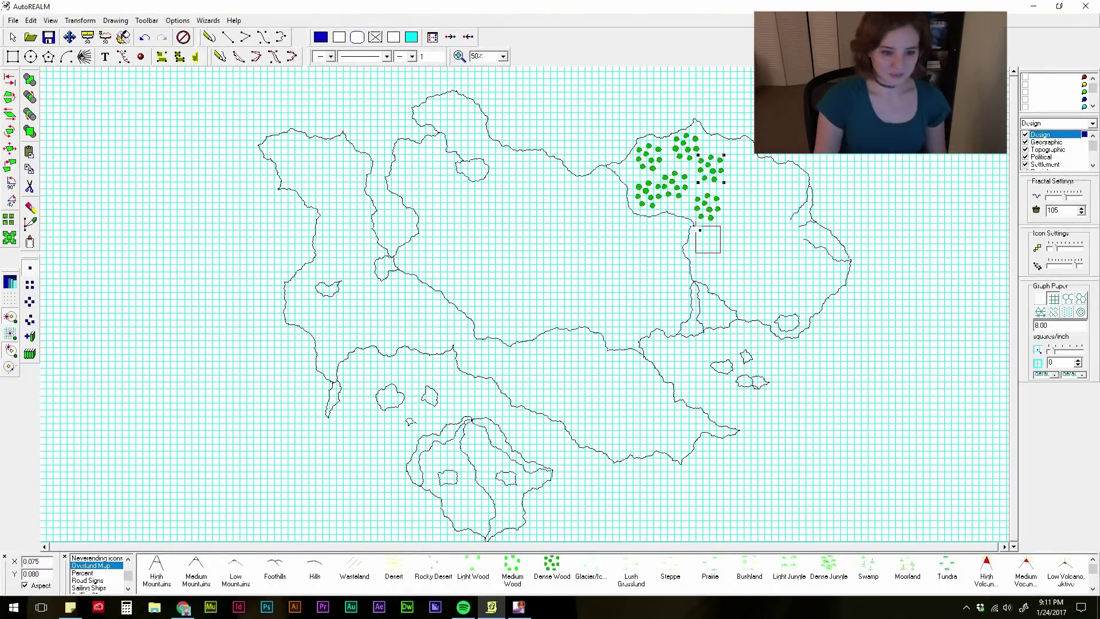
Step: Extend the dense wood southward along both sides of the eastern river, down to the south coast
left_click(695, 225)
left_click(702, 259)
left_click(733, 286)
left_click(731, 252)
left_click(668, 242)
left_click(662, 274)
left_click(650, 304)
left_click(684, 177)
left_click(626, 160)
left_click(712, 228)
left_click(699, 299)
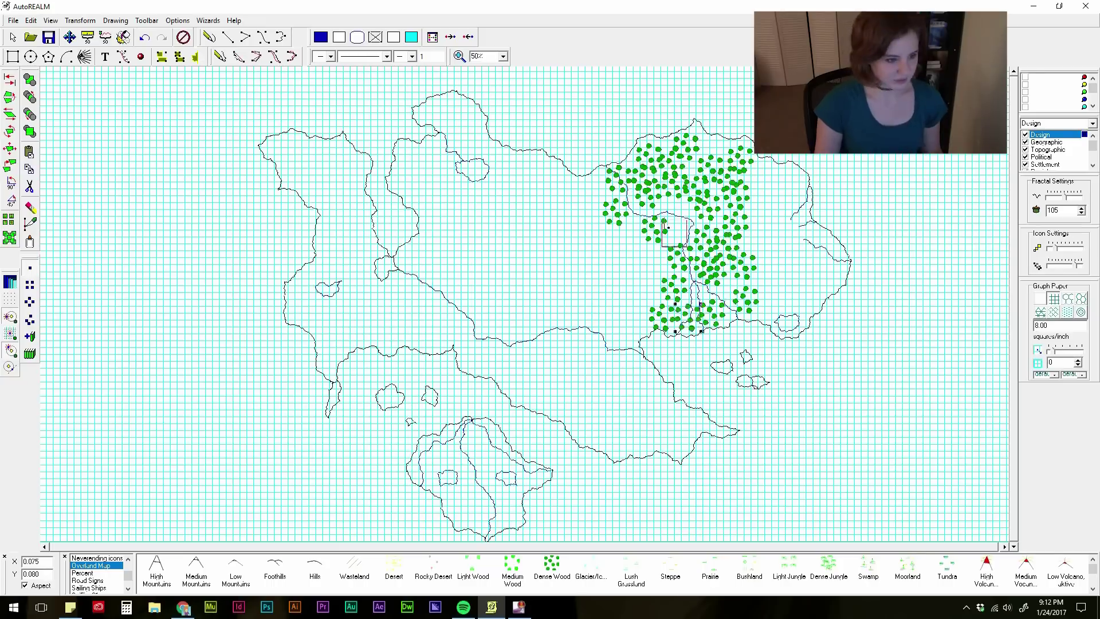
Step: Undo the last Dense Wood icon and place a smaller one on the tip of the southwestern peninsula
key("ctrl+z")
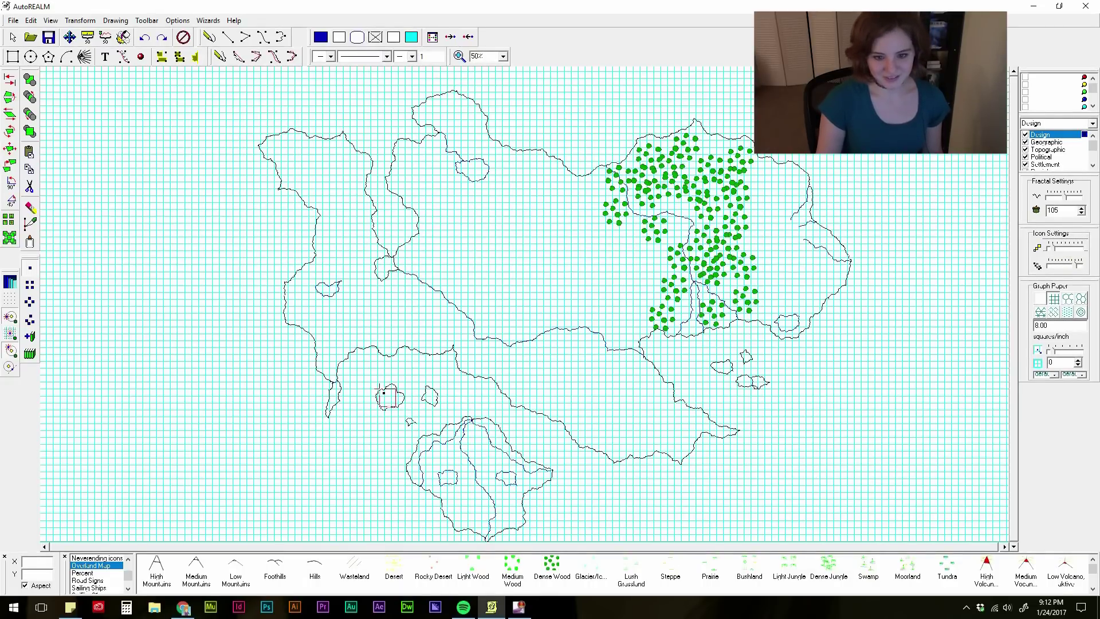
left_click(329, 388)
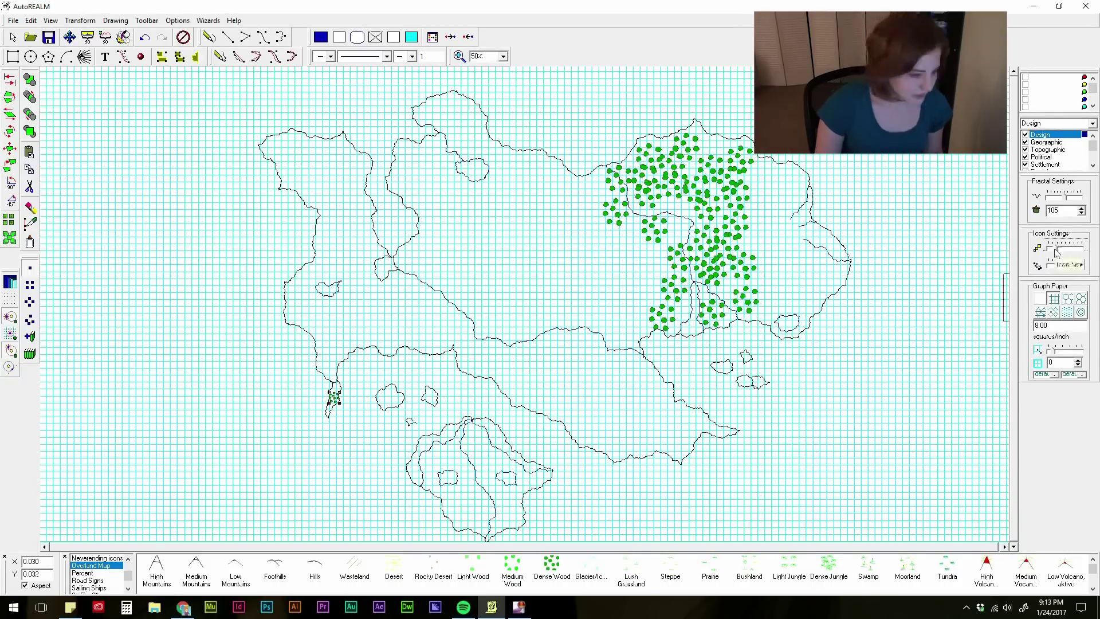
Step: Build a north-south range west of the forest from Foothills icons along its edge and High Mountains icons beside them
left_click(275, 570)
left_click(626, 312)
left_click(594, 223)
left_click(627, 360)
left_click(564, 189)
left_click(598, 258)
left_click(156, 570)
left_click(580, 265)
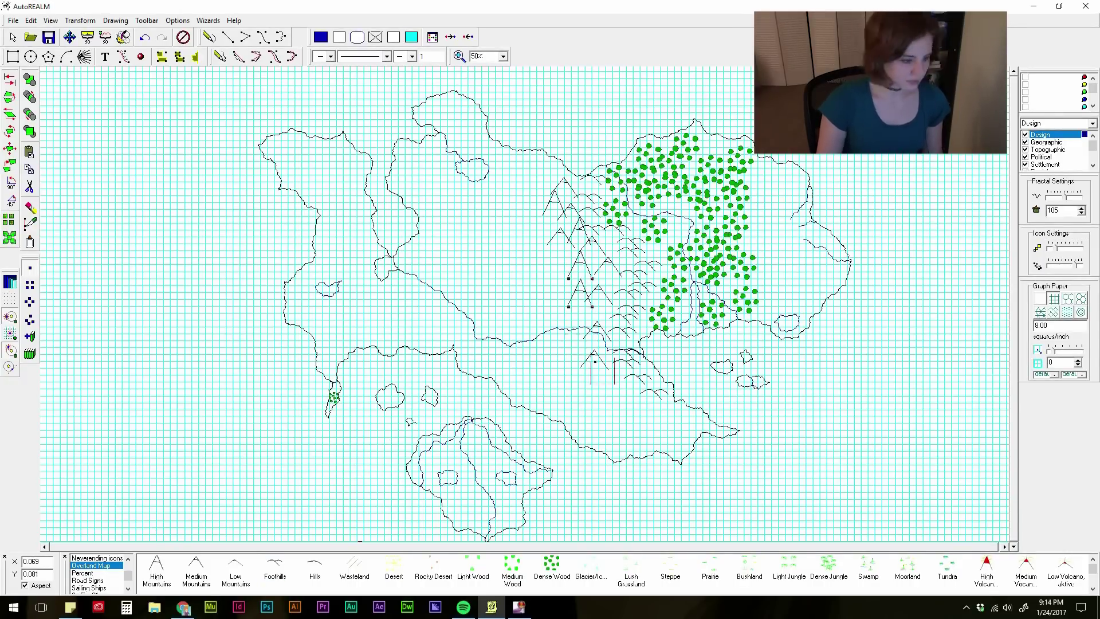
Step: Line the western side of the mountain range with Foothills icons
left_click(275, 570)
left_click(560, 345)
left_click(558, 309)
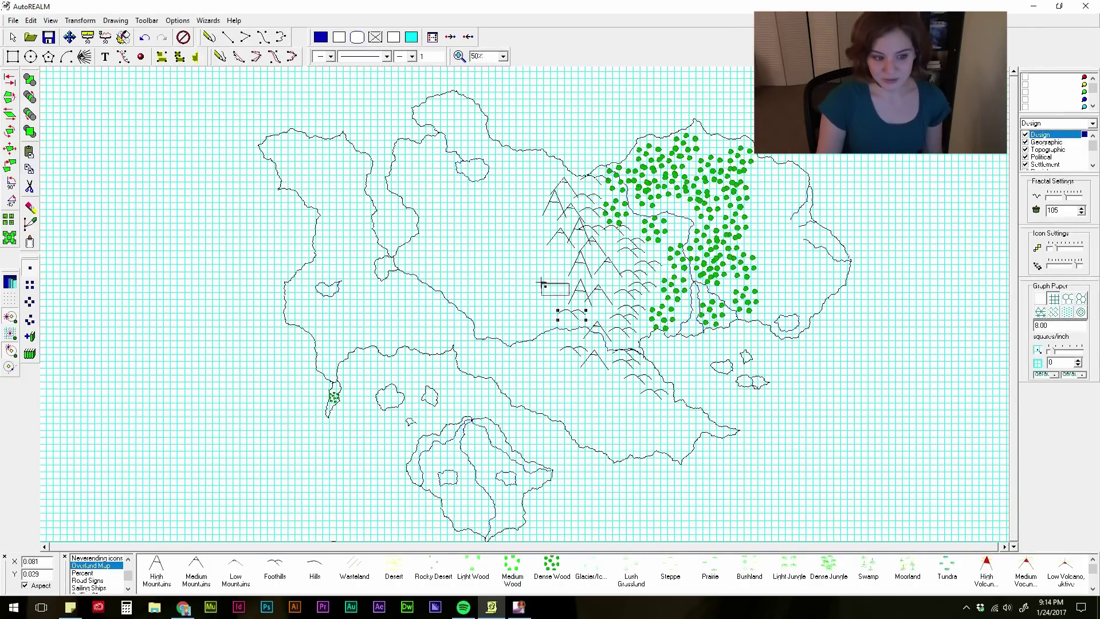
left_click(550, 282)
left_click(545, 260)
left_click(536, 233)
left_click(537, 194)
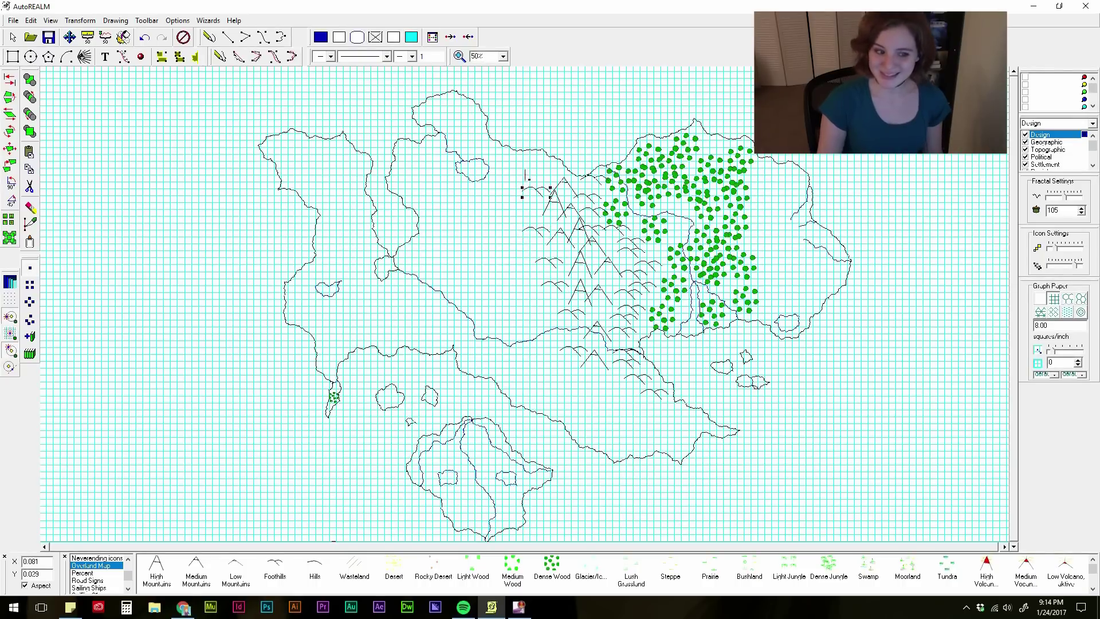
left_click(545, 170)
Step: Add Foothills icons around the southern end of the mountain range
left_click(586, 377)
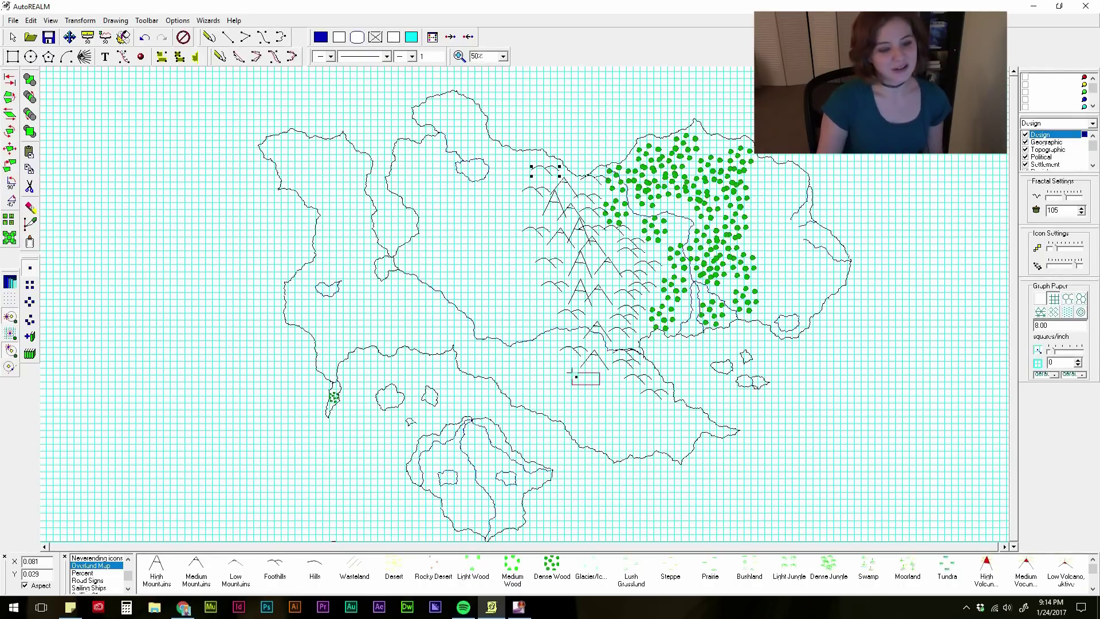
left_click(616, 394)
left_click(651, 410)
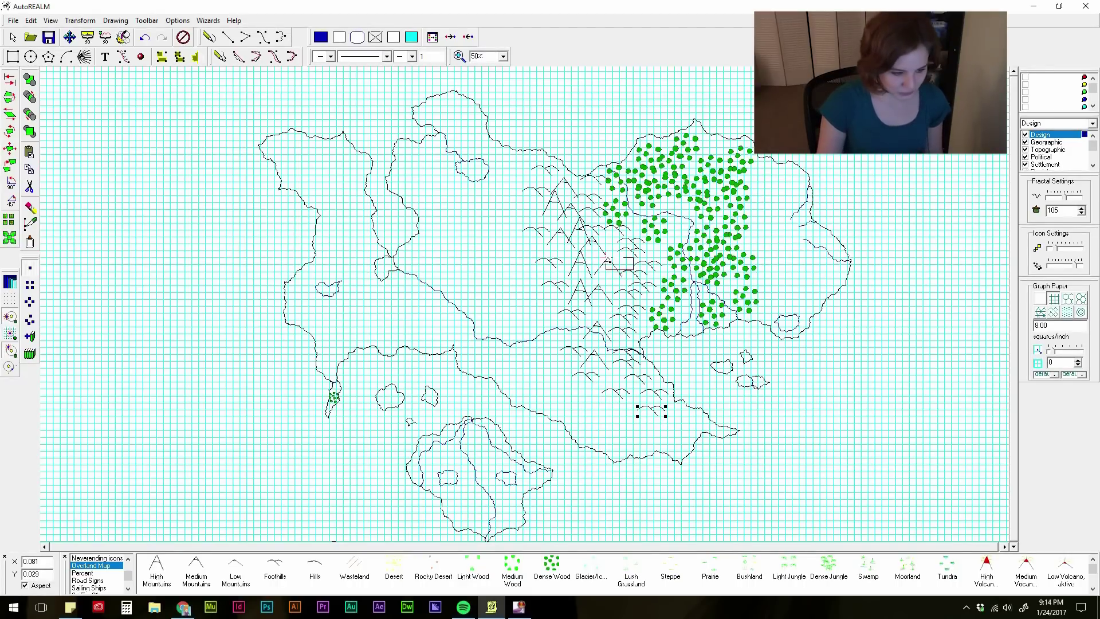
Step: Fill the area west of the mountain range with Desert icons and the land east of the forest with Prairie icons
left_click(394, 569)
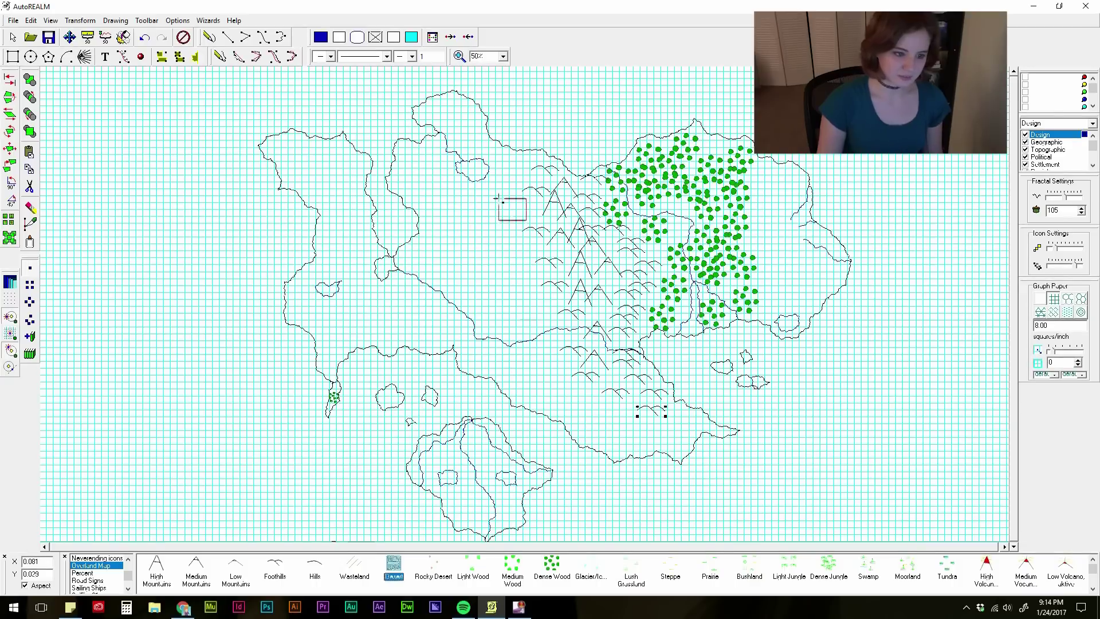
left_click(510, 210)
left_click(505, 250)
left_click(709, 568)
left_click(771, 217)
Step: Cover the large southern island with Light Jungle icons around its river and lakes
left_click(789, 568)
left_click(475, 438)
left_click(441, 455)
left_click(467, 491)
left_click(466, 513)
left_click(509, 514)
left_click(504, 491)
left_click(486, 475)
left_click(461, 456)
Step: Place a High Volcano icon on the small island west of the jungle island and Swamp icons along the continent's southern coast
left_click(985, 568)
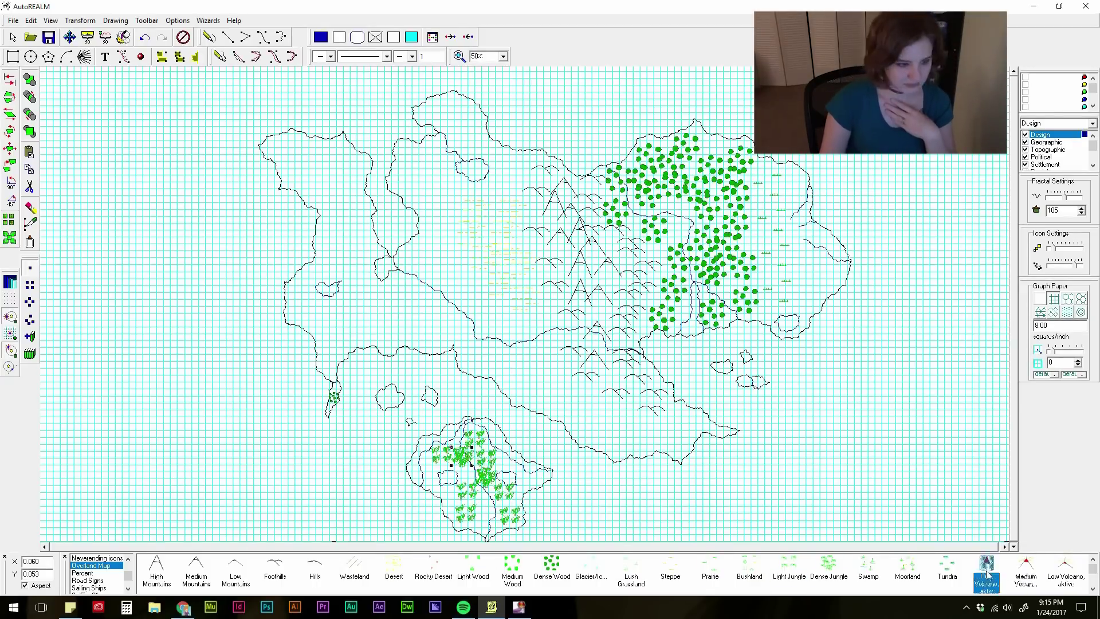
left_click(388, 396)
left_click(868, 568)
left_click(503, 378)
Step: Adjust the icon size and place Bushland icons in the grassland west of the desert
left_click_drag(1058, 247, 1056, 247)
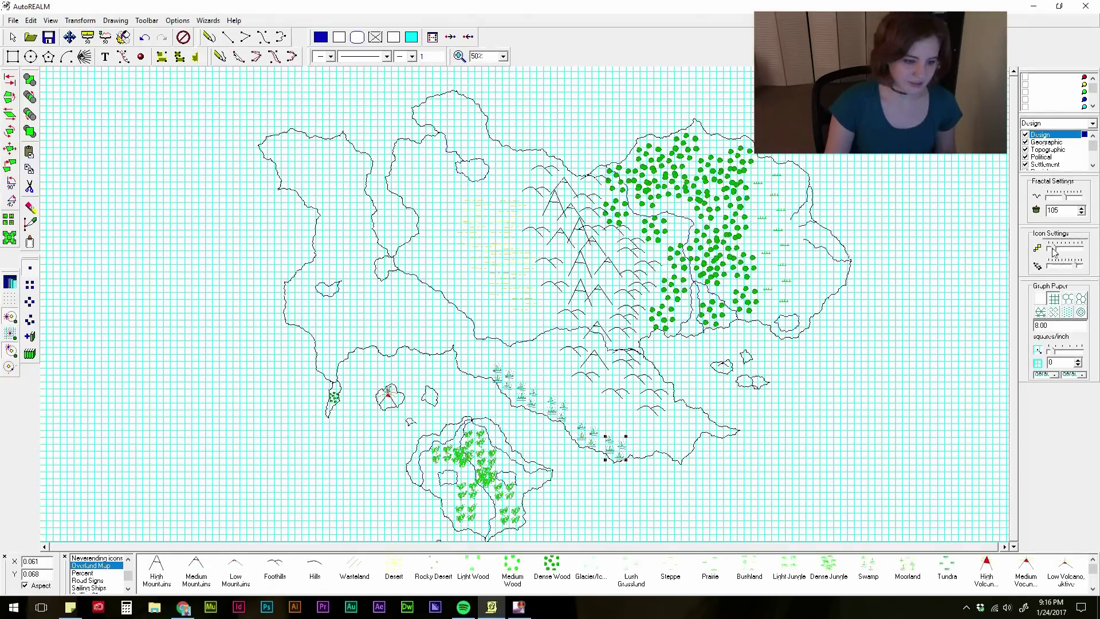
left_click(750, 568)
left_click(464, 291)
left_click(441, 323)
Step: Place Glacier/Ice icons on the northern peninsula and across the top of the northwestern peninsula
left_click(592, 568)
scroll(441, 176, "up", 3)
left_click(436, 164)
left_click(272, 203)
left_click(321, 207)
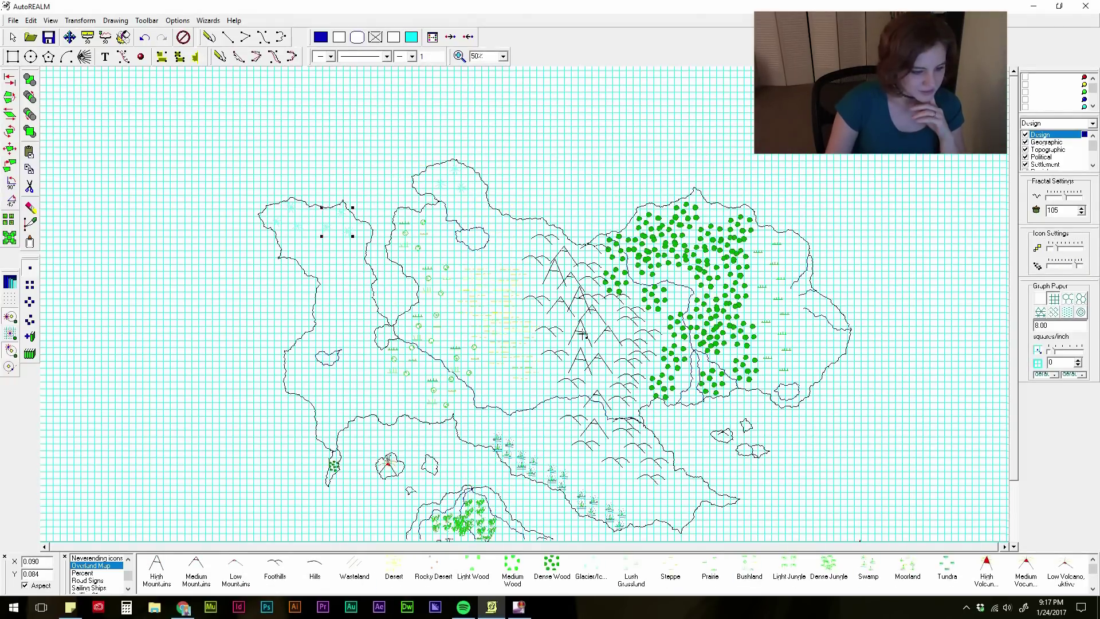
Step: Place Hills icons across the western land around the small lake
scroll(851, 317, "down", 3)
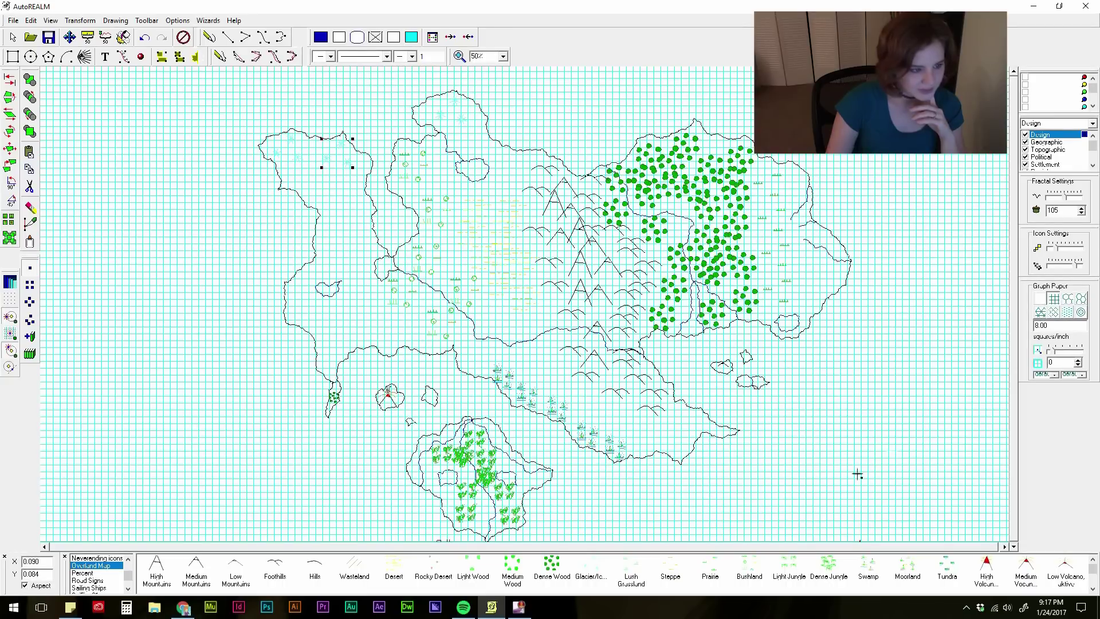
left_click(314, 569)
left_click(293, 270)
left_click(285, 289)
left_click(336, 311)
Step: Place a large Compass Rose from the Compass icon category in the open sea northwest of the continent
scroll(97, 572, "up", 3)
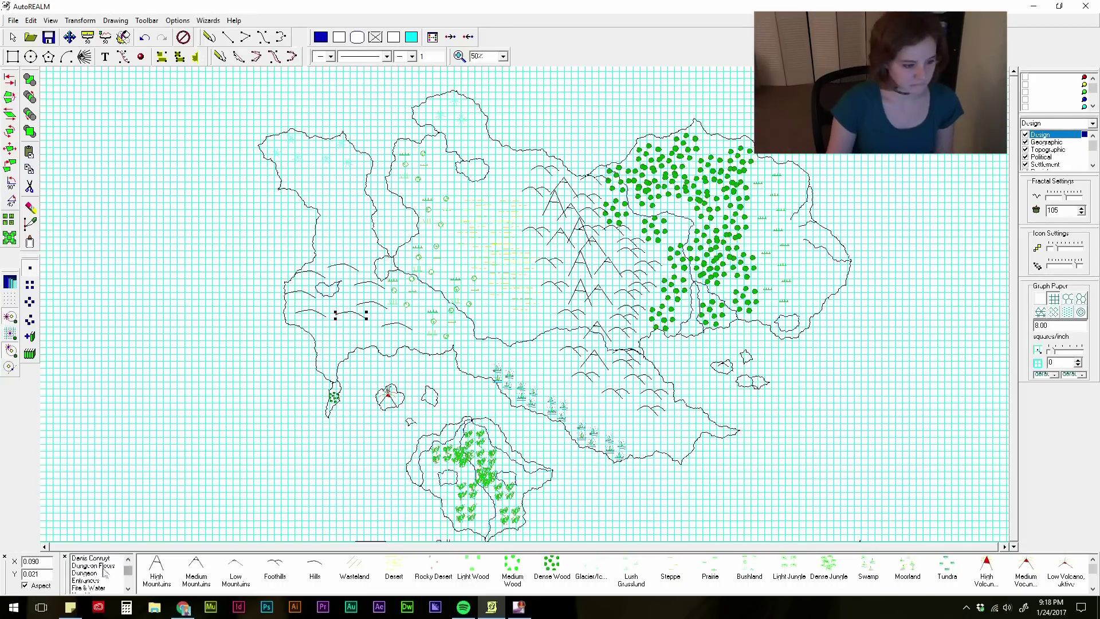
left_click(84, 558)
left_click(156, 570)
left_click(91, 101)
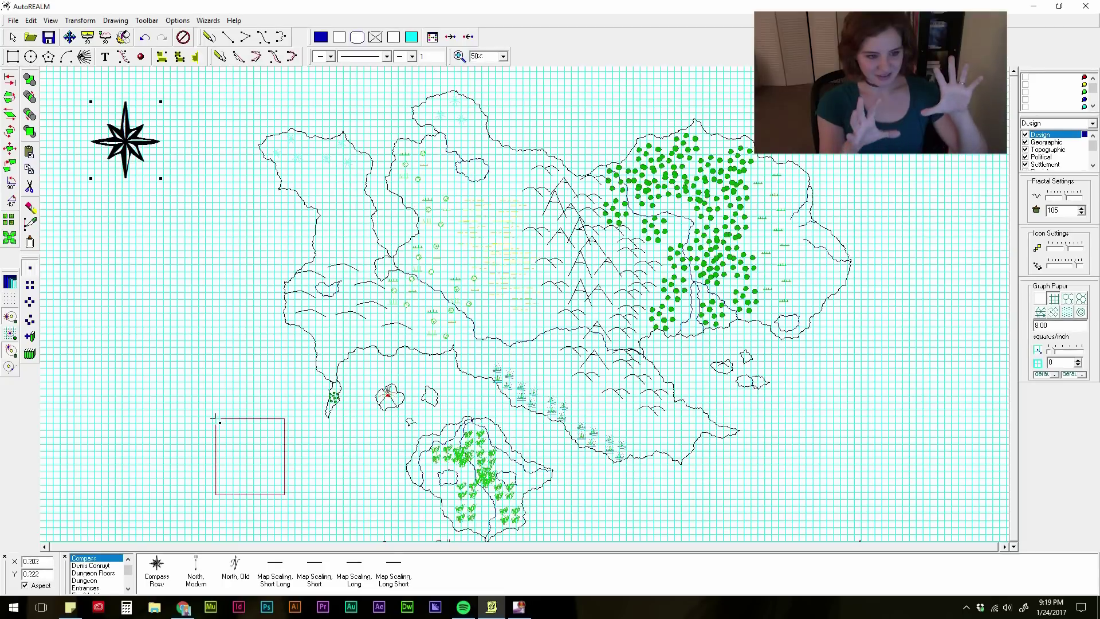
Step: Look through the City, Classic Traveller and Collines - D icon categories
scroll(125, 570, "down", 5)
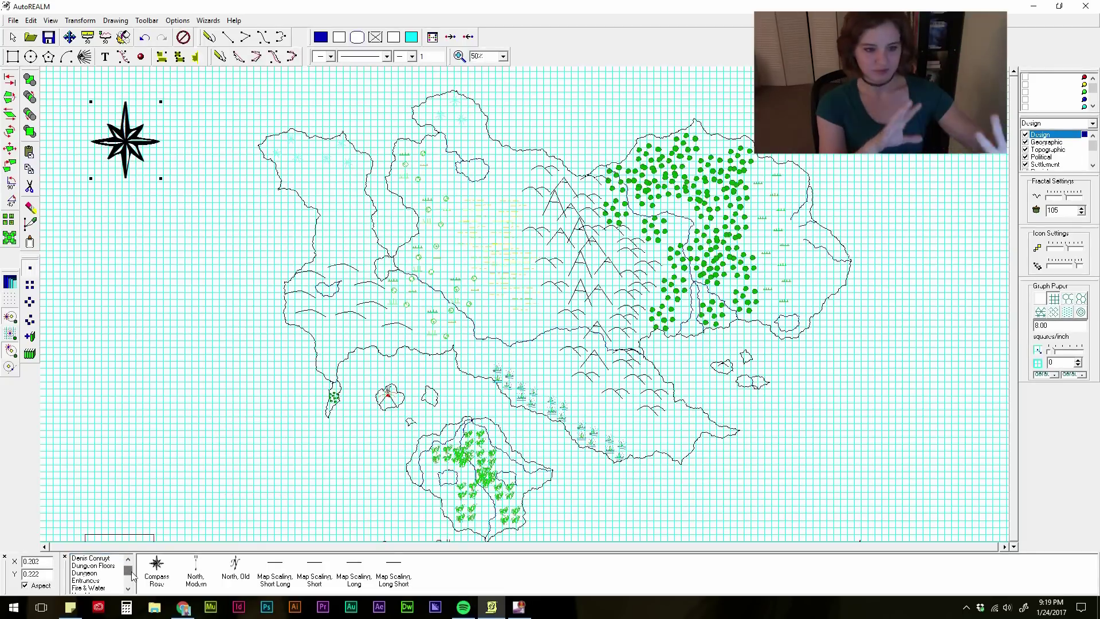
scroll(135, 576, "up", 6)
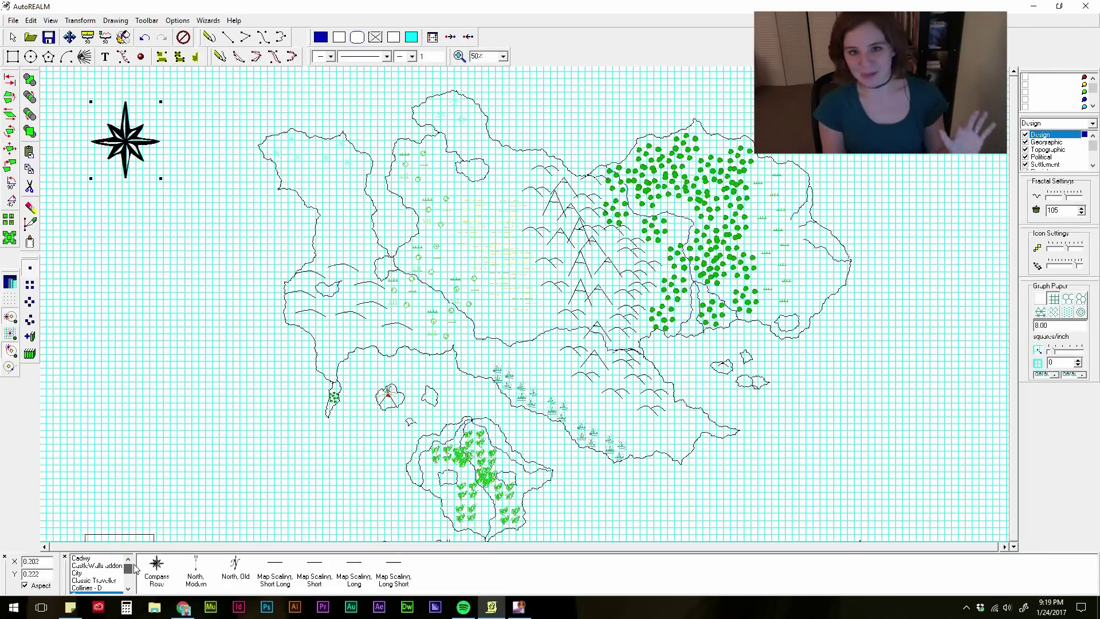
left_click(80, 573)
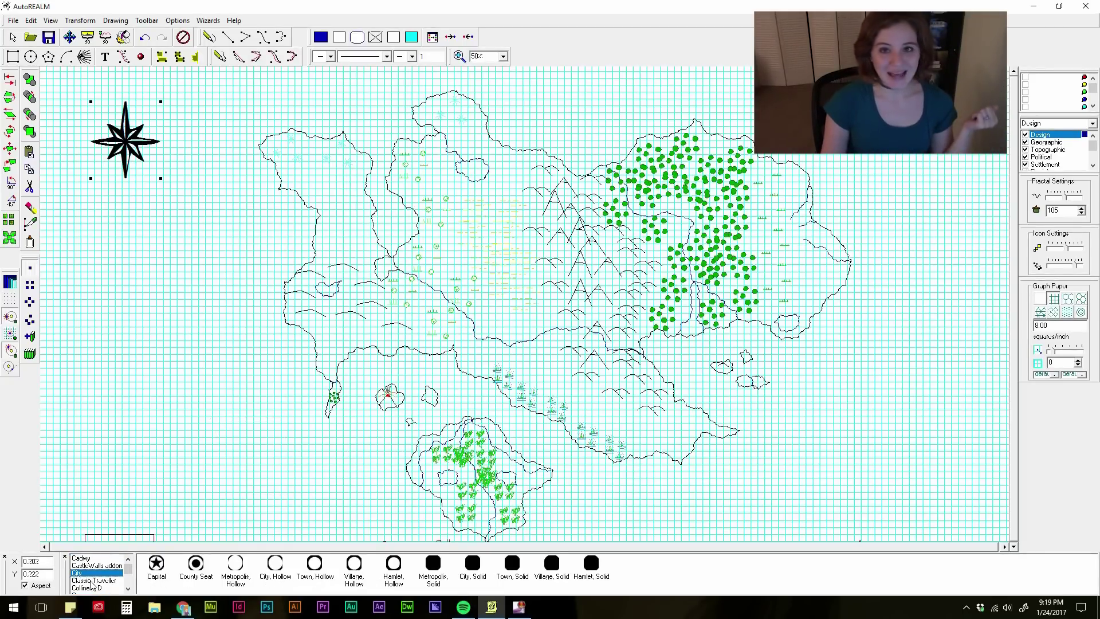
left_click(92, 581)
left_click(92, 587)
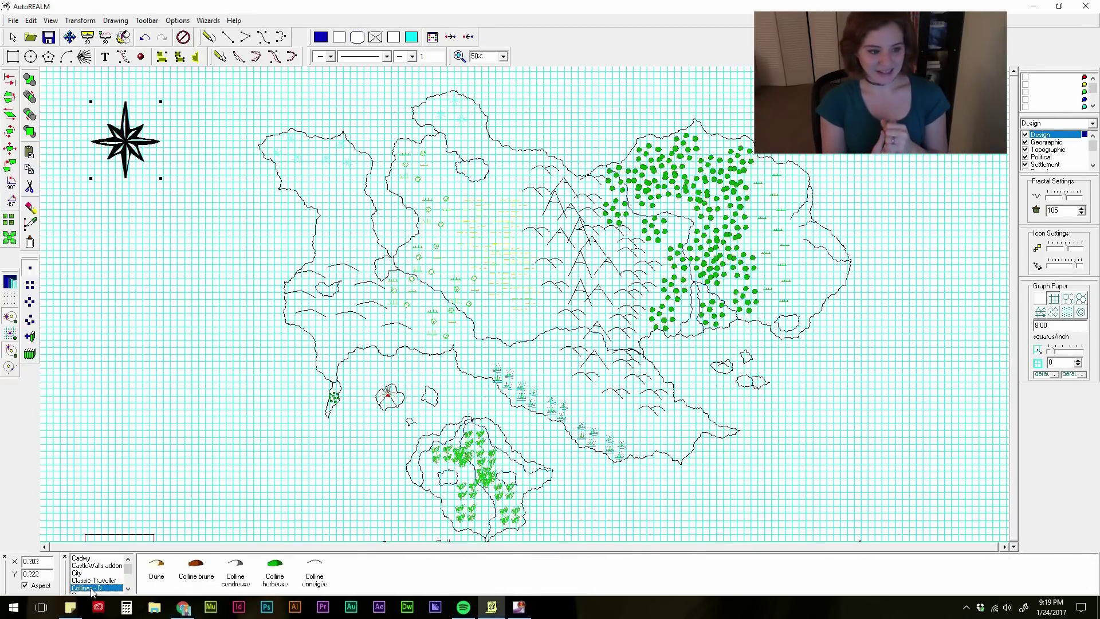
Step: Place the Cadwy category's City icon, at a reduced icon size, on the northwestern peninsula and near the east coast
left_click(90, 559)
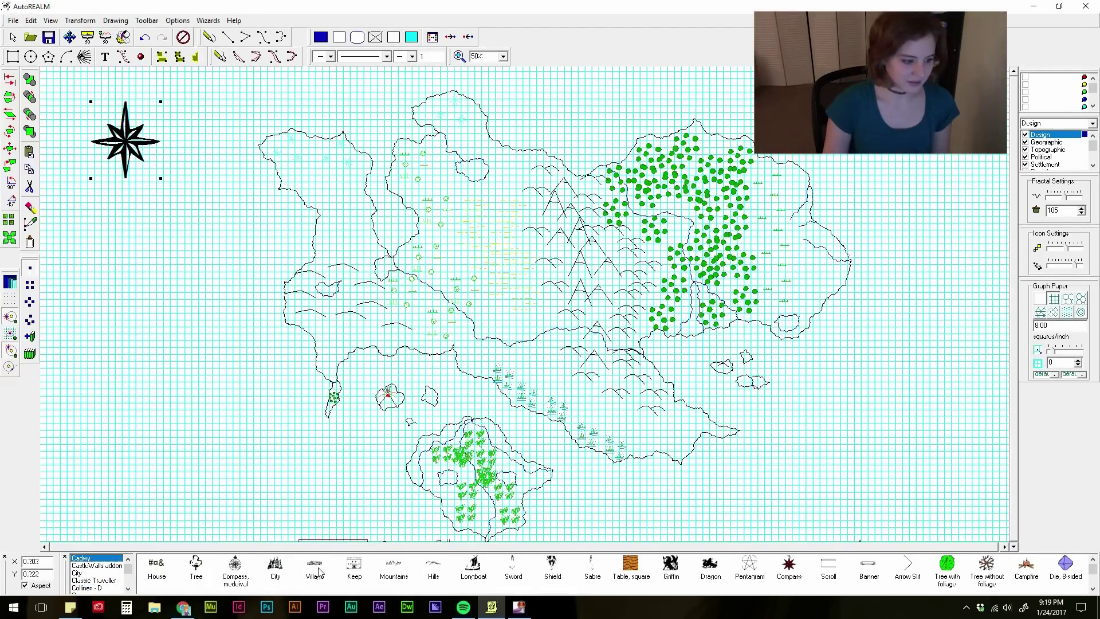
left_click(275, 566)
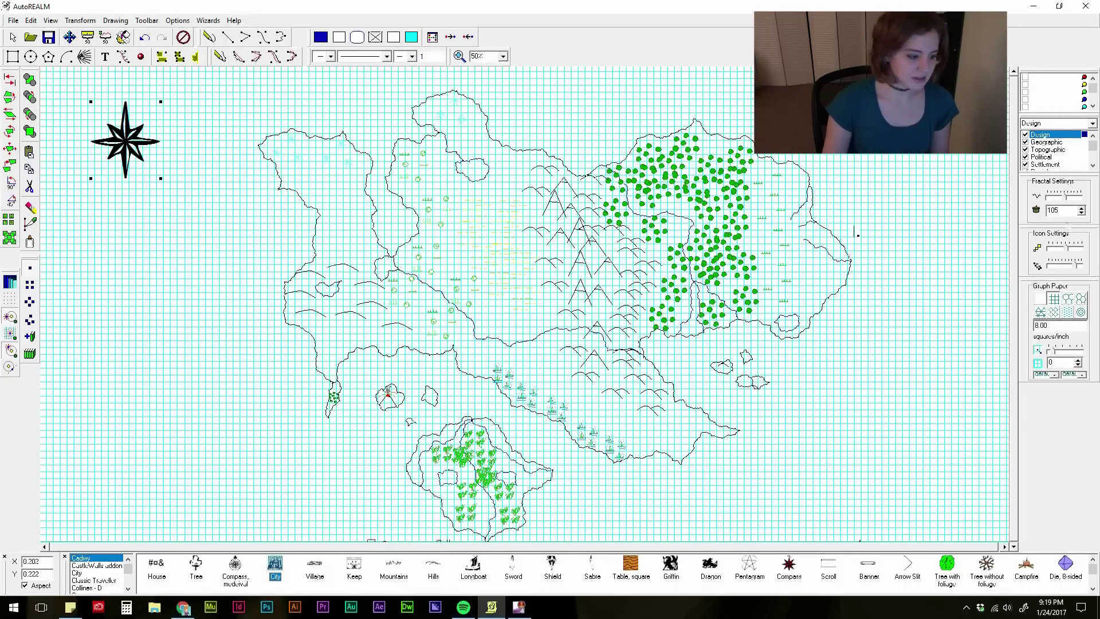
left_click_drag(1066, 248, 1056, 248)
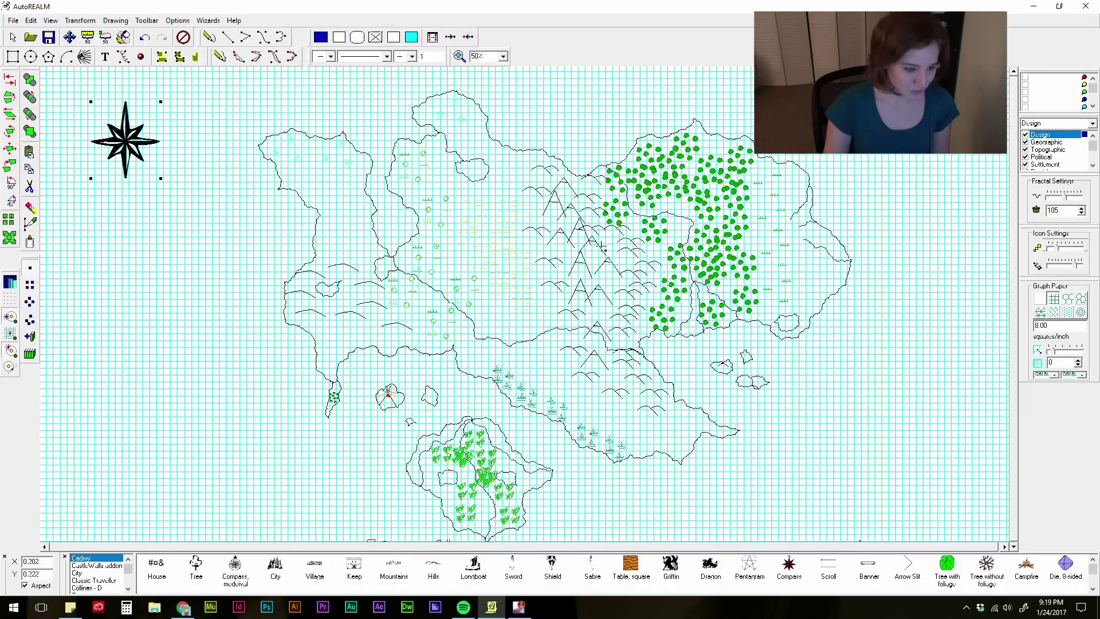
left_click(303, 168)
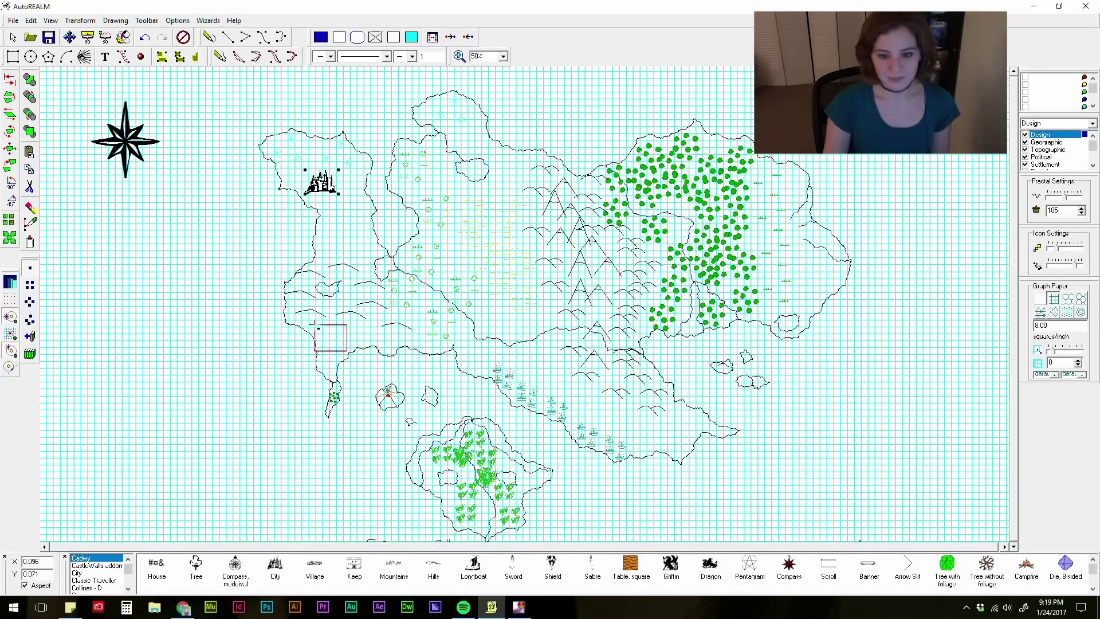
left_click(791, 262)
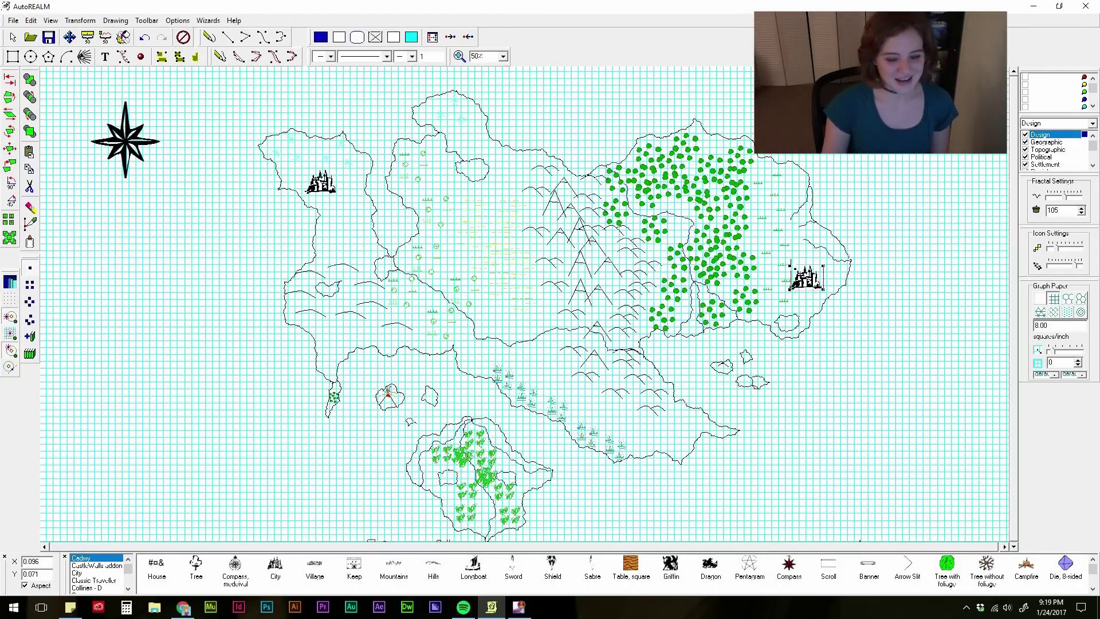
Step: Place a City icon on the southeastern peninsula and seven Village icons across the western lands, central plains and eastern forest
left_click(654, 417)
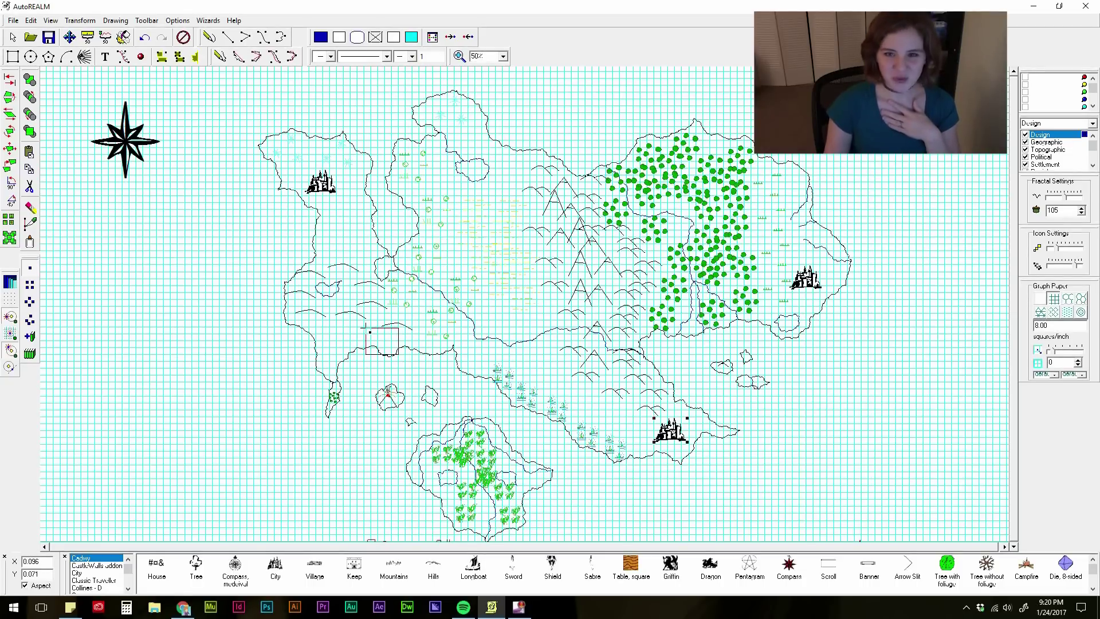
left_click(314, 566)
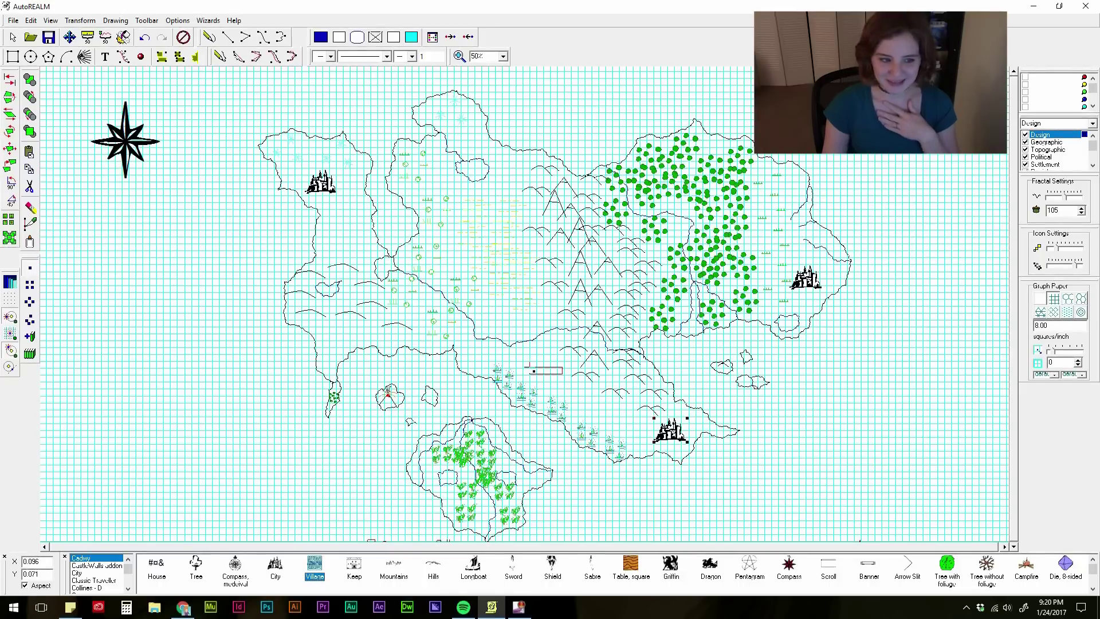
left_click(464, 360)
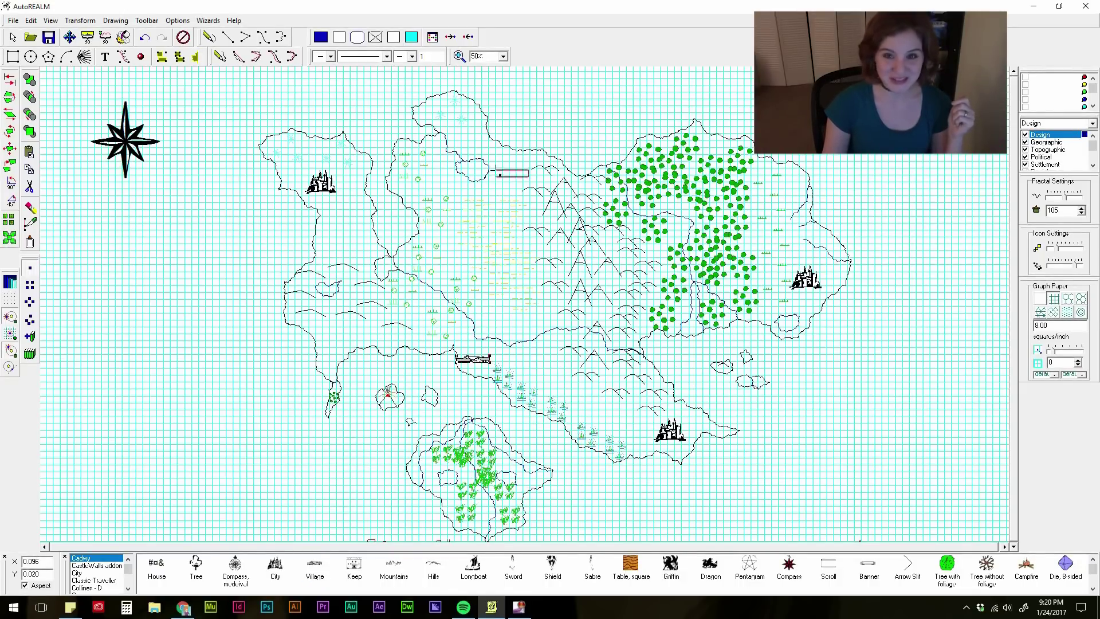
left_click(496, 174)
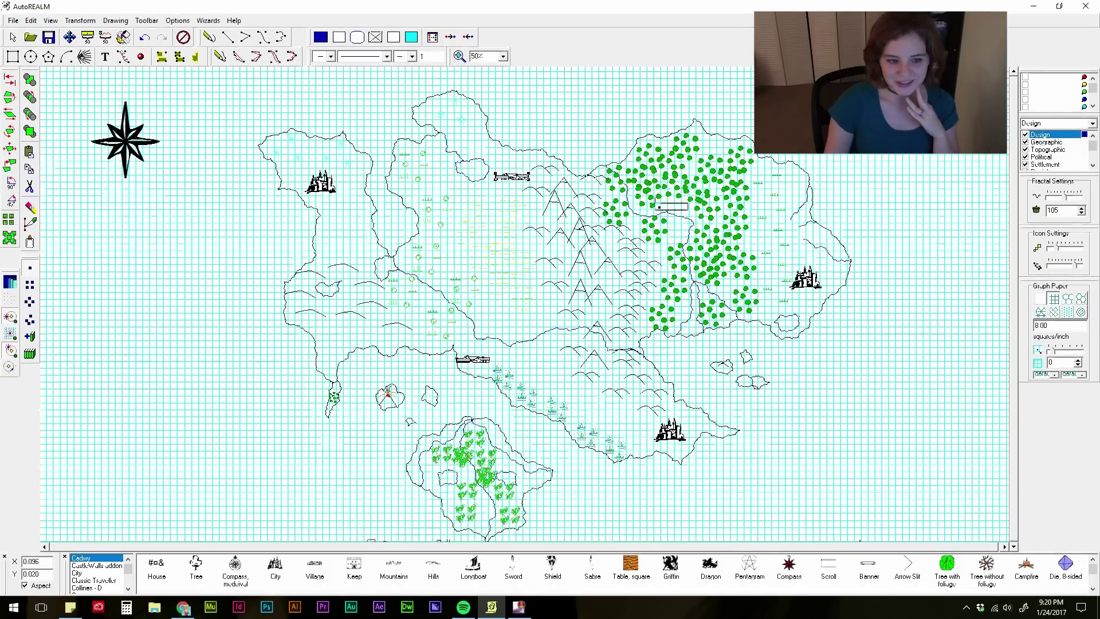
left_click(659, 205)
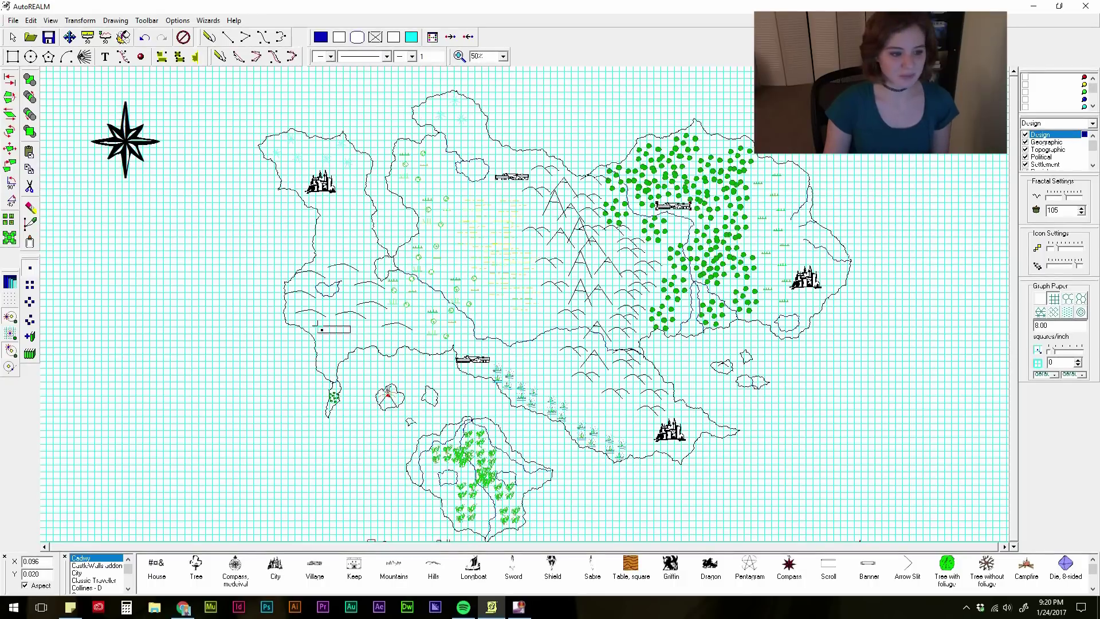
left_click(315, 325)
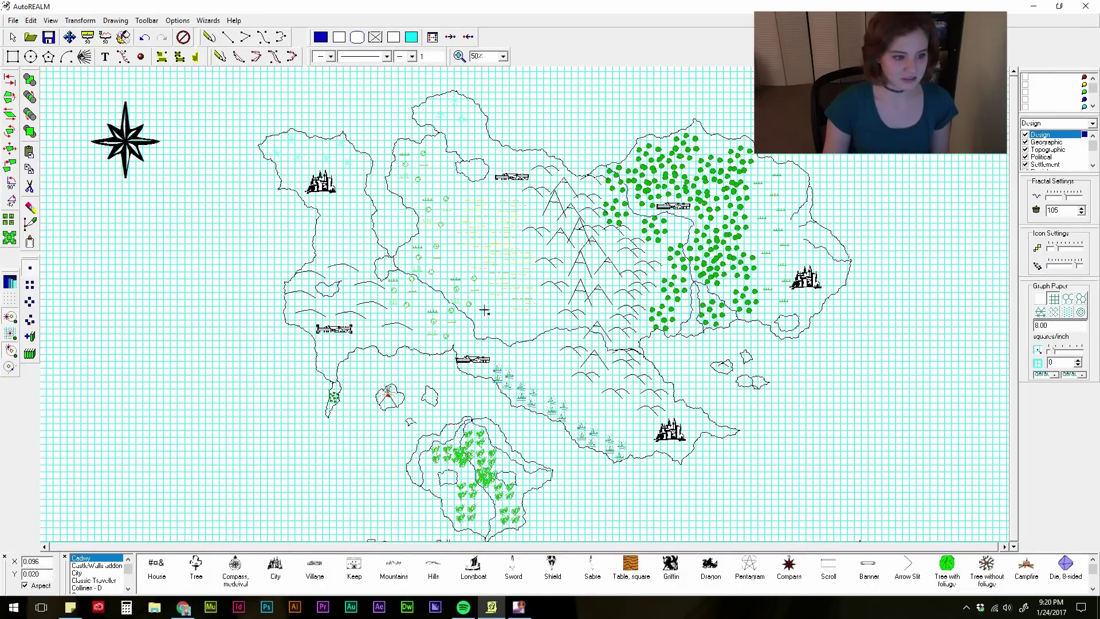
left_click(697, 143)
left_click(522, 319)
left_click(401, 249)
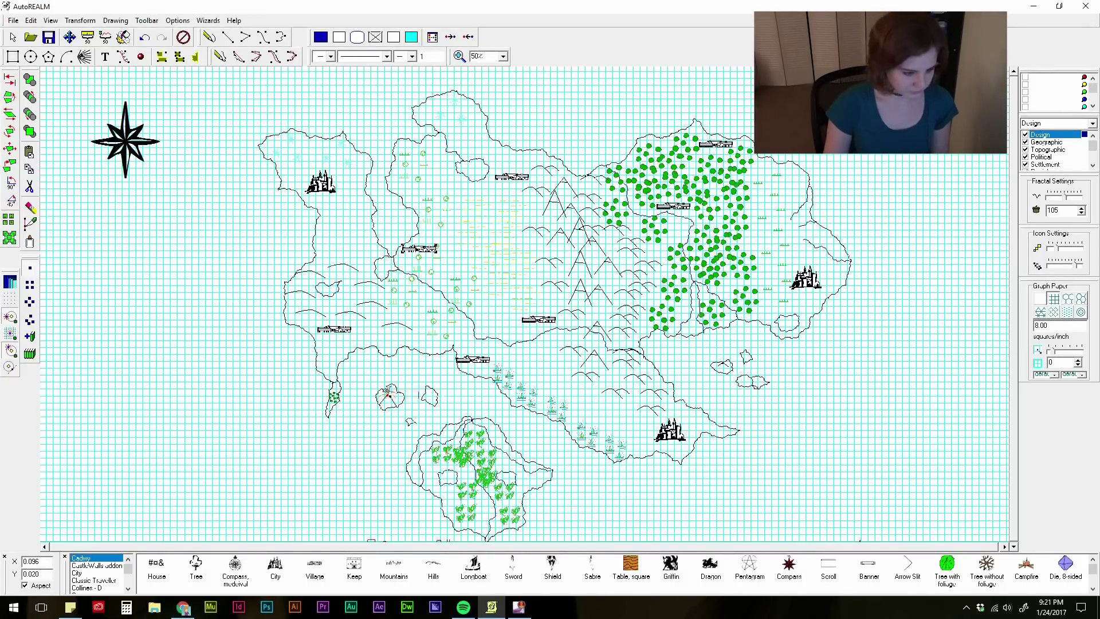
Step: Place Trilithon icons from the Megaliths category at reduced size: three across the northwestern peninsula, one on the southern island, one at the northern tip
left_click_drag(103, 580, 110, 558)
left_click(90, 573)
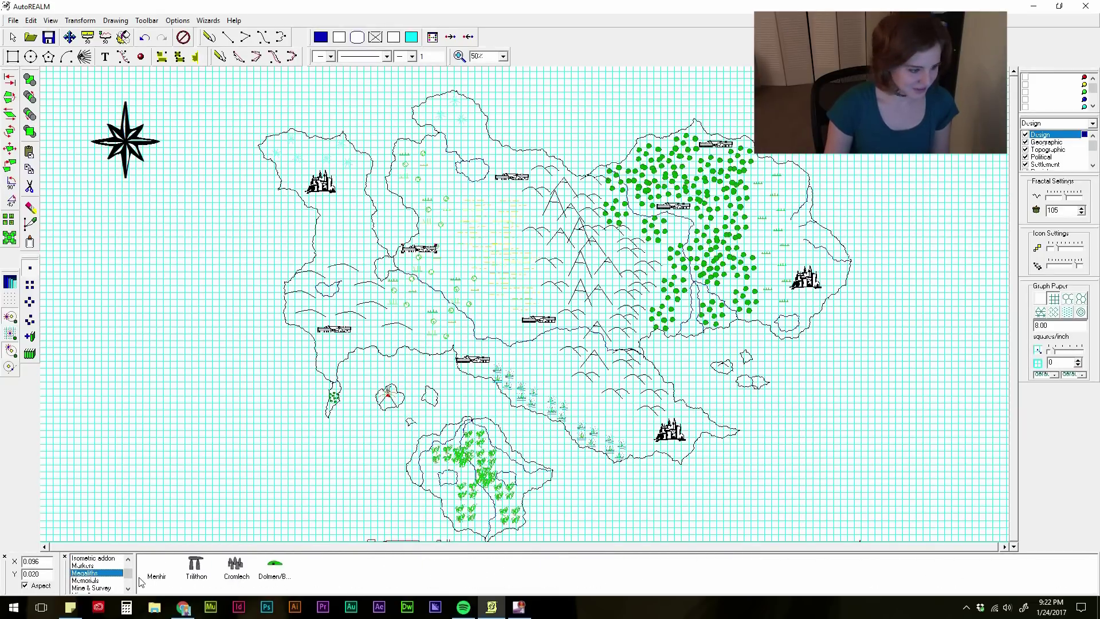
left_click(98, 580)
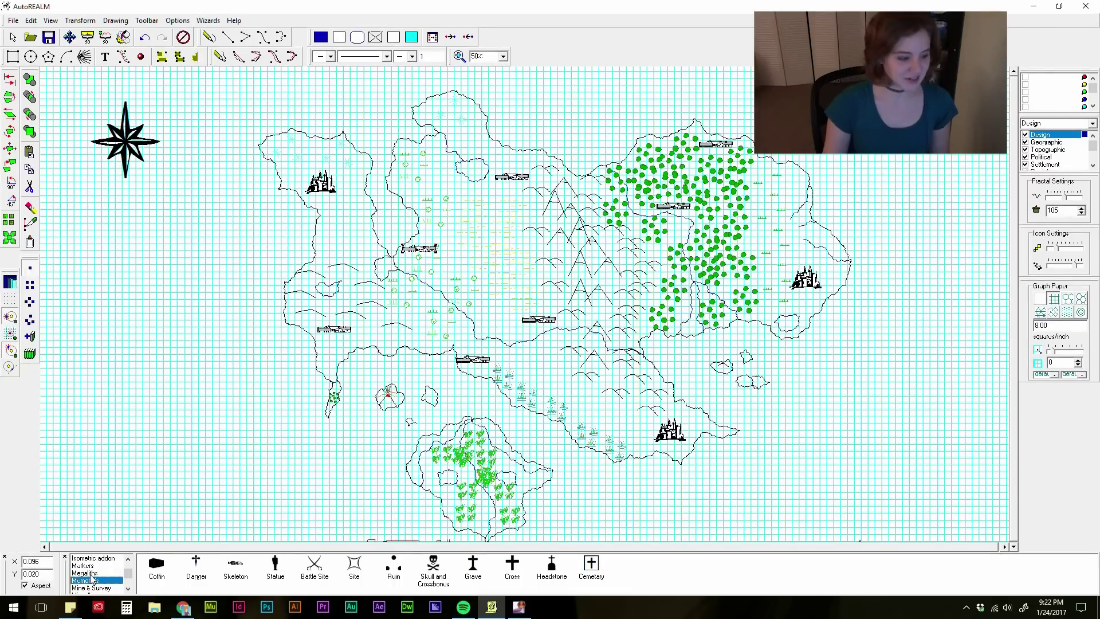
left_click(91, 575)
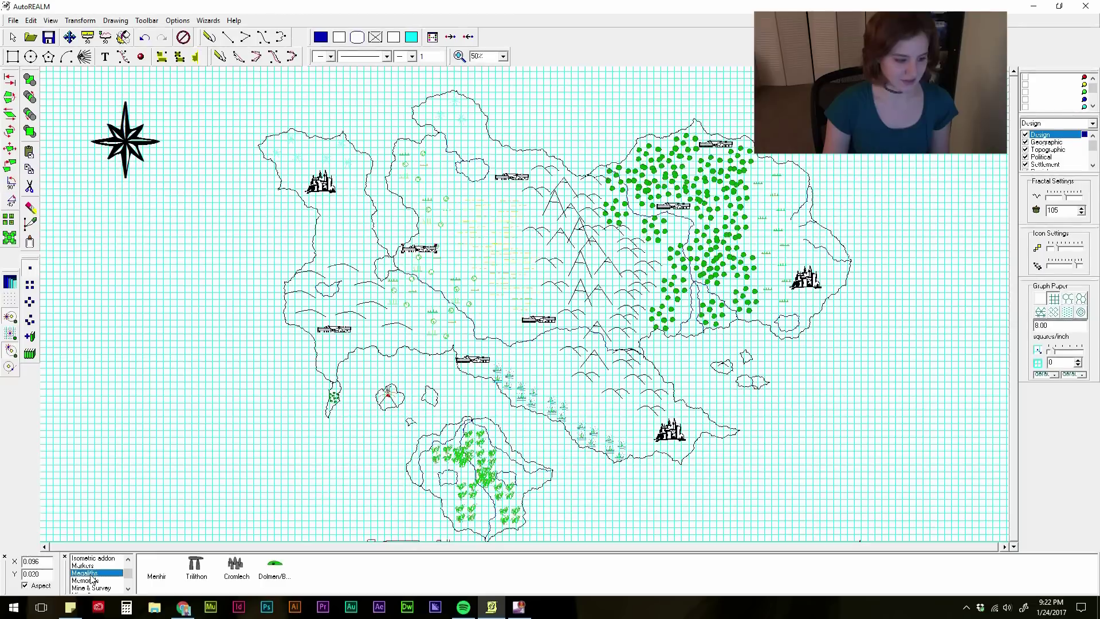
left_click(200, 569)
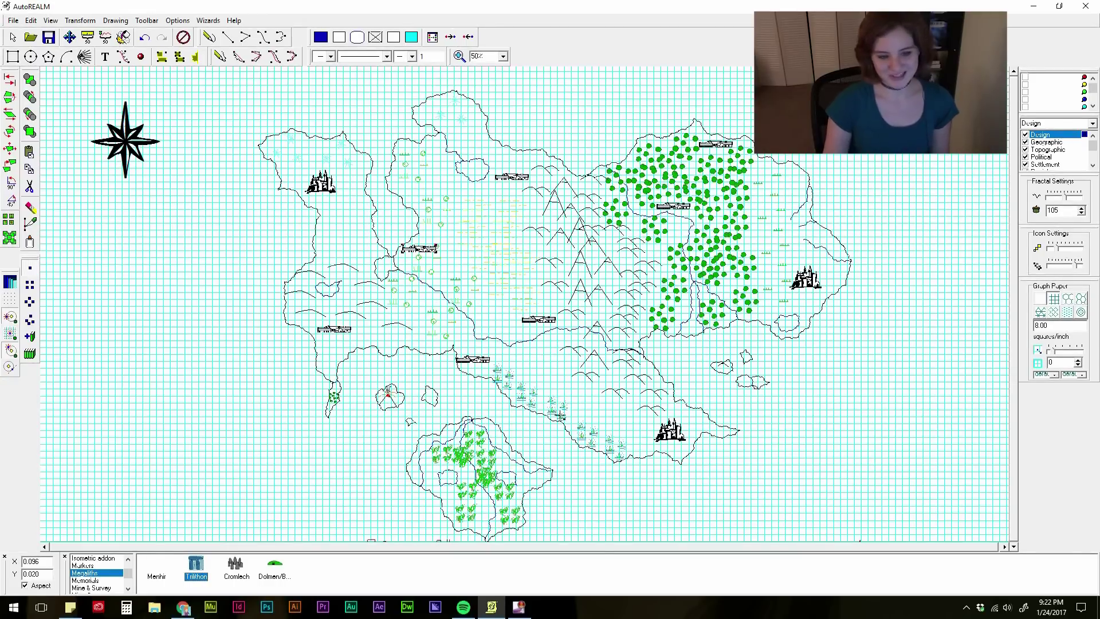
left_click_drag(1056, 248, 1051, 248)
left_click(316, 224)
left_click(335, 226)
left_click(357, 226)
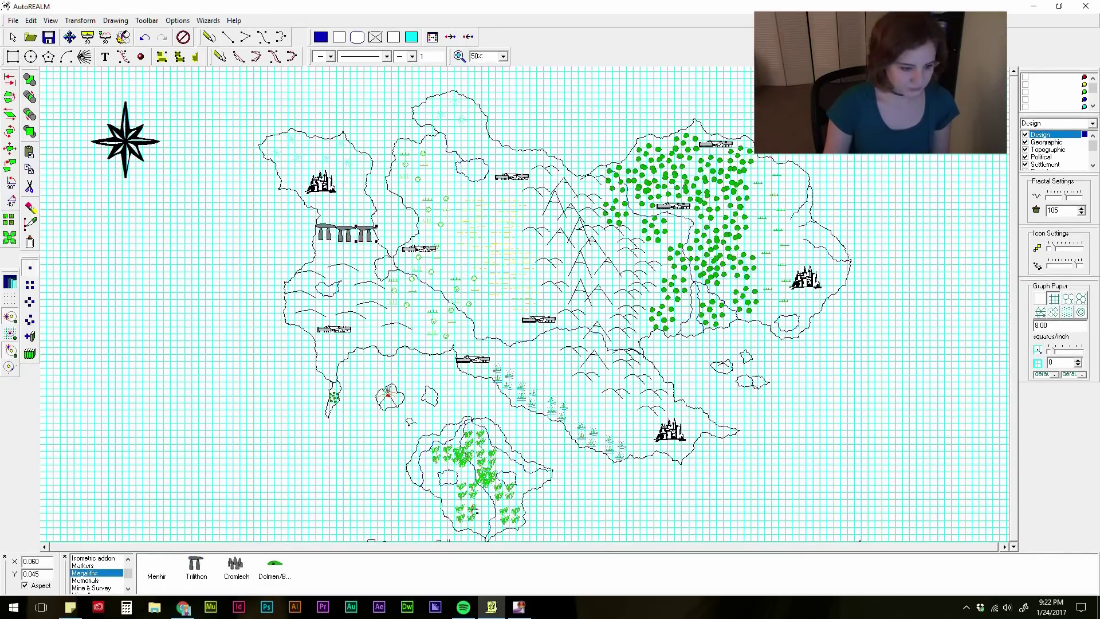
left_click(476, 500)
left_click(440, 98)
Step: Place Memorials icons: a Battle Site on the western grassland and a Grave in the southern part of the eastern forest
left_click(85, 580)
left_click(314, 564)
left_click(417, 295)
left_click(473, 565)
left_click(724, 285)
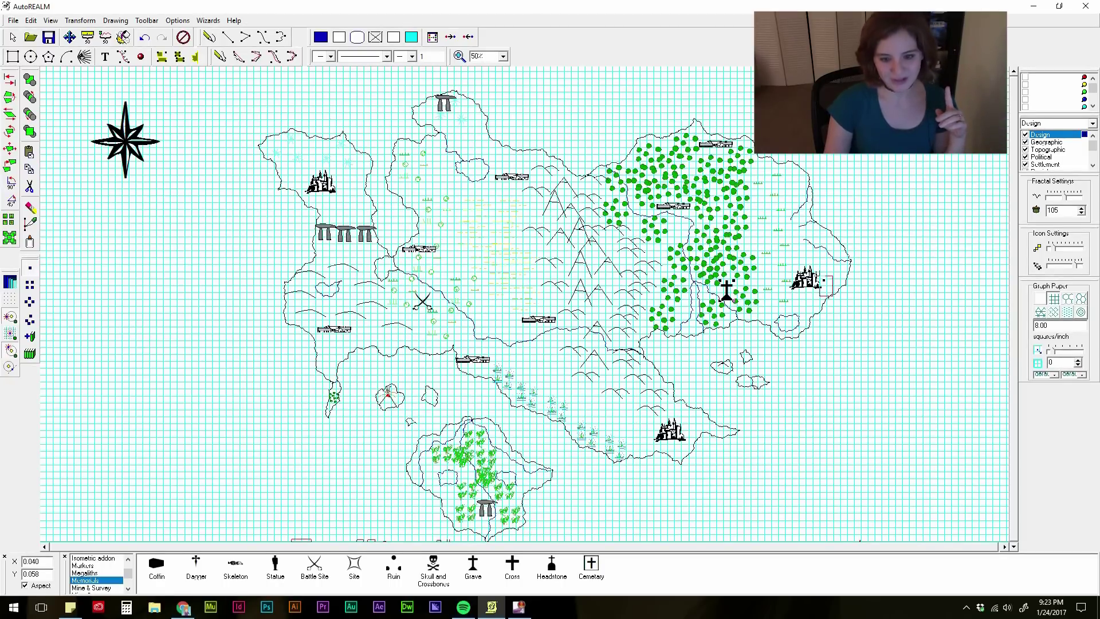
Step: Remove the graph paper grid and start a legend column east of the map with Grave, Battle Site and Trilithon icons
left_click(1039, 298)
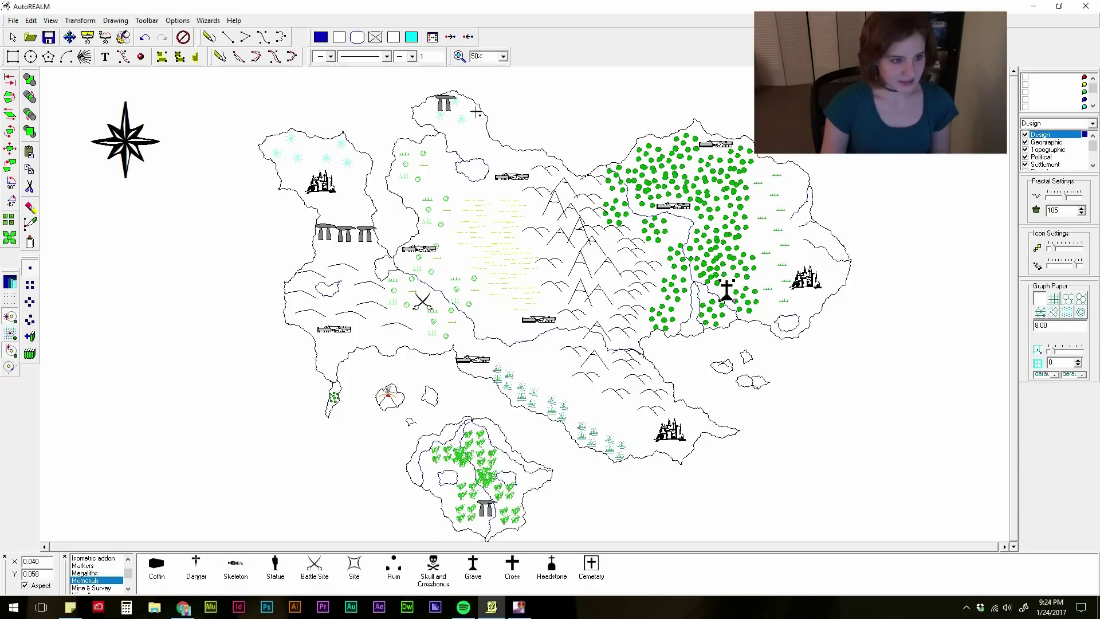
left_click(503, 57)
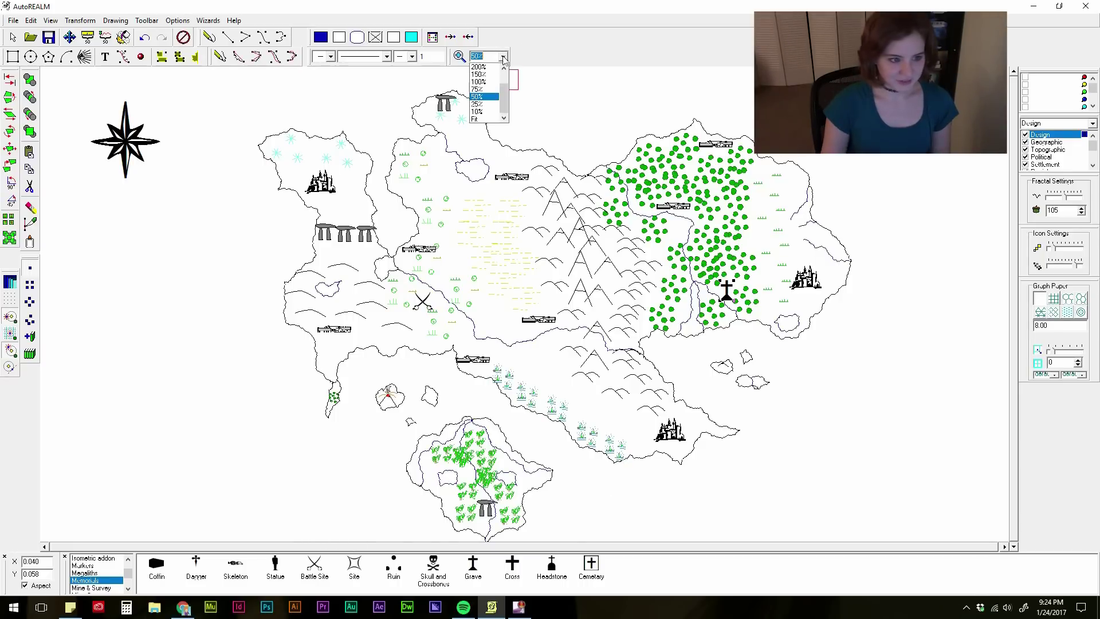
left_click(480, 104)
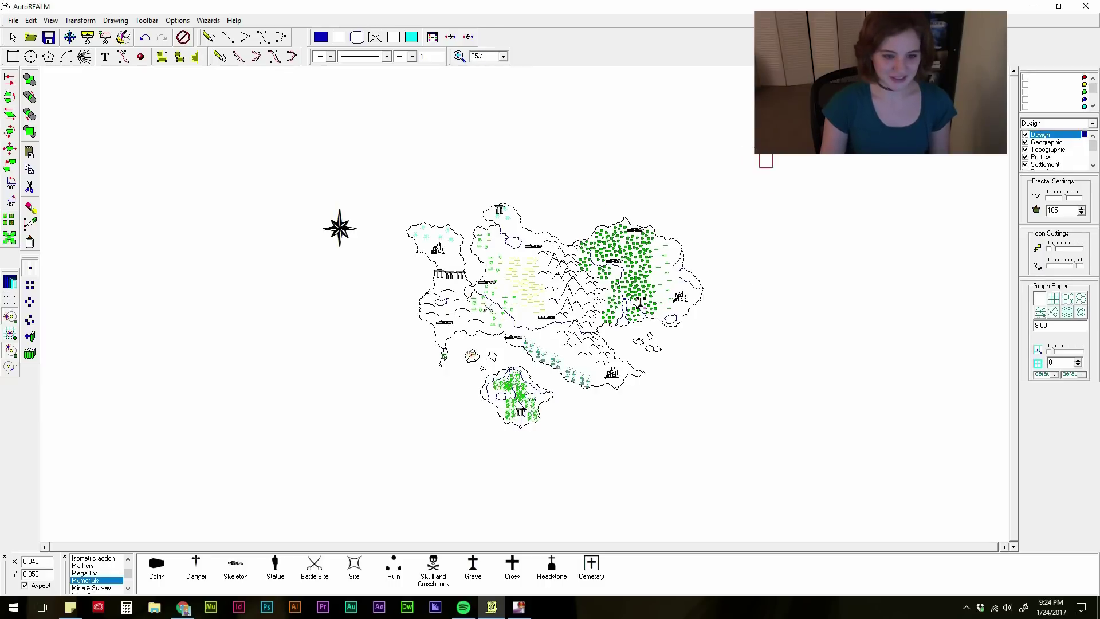
left_click(766, 162)
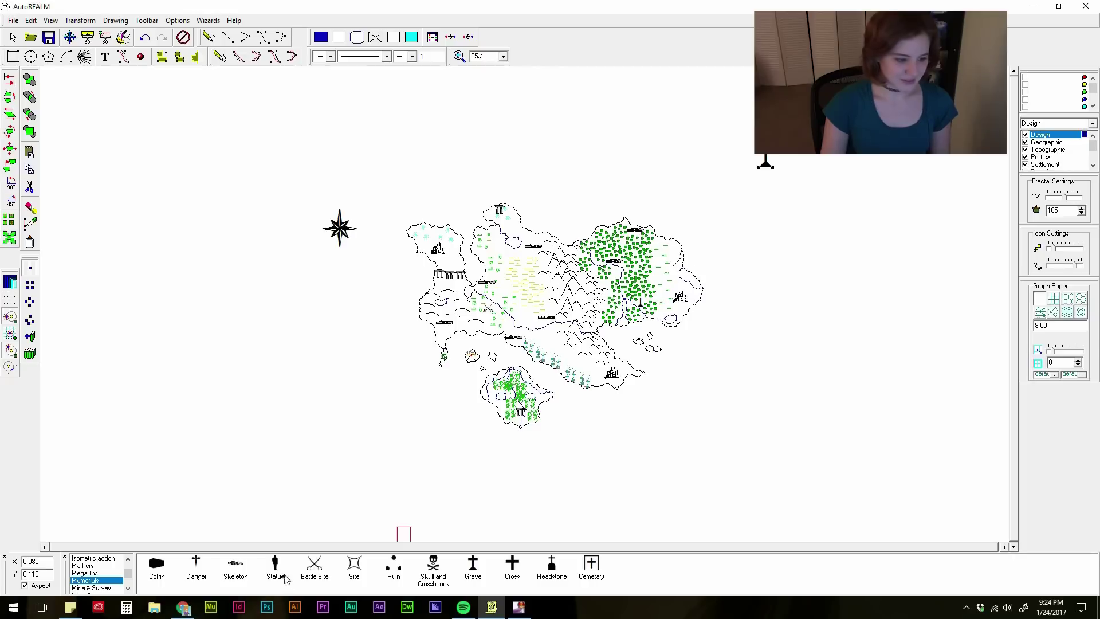
left_click(314, 567)
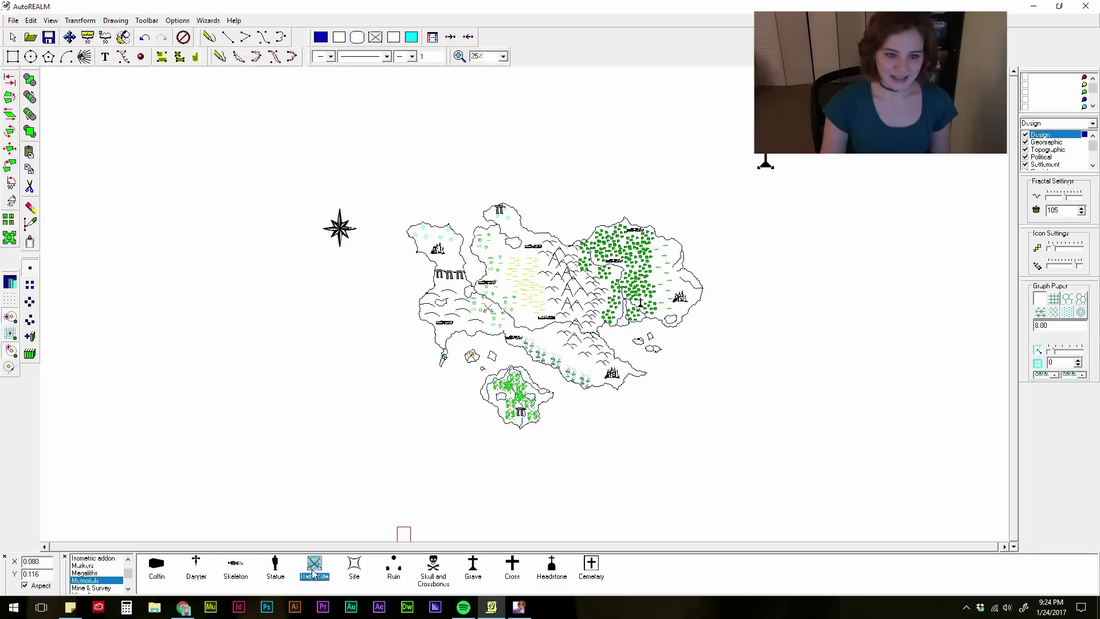
left_click(753, 179)
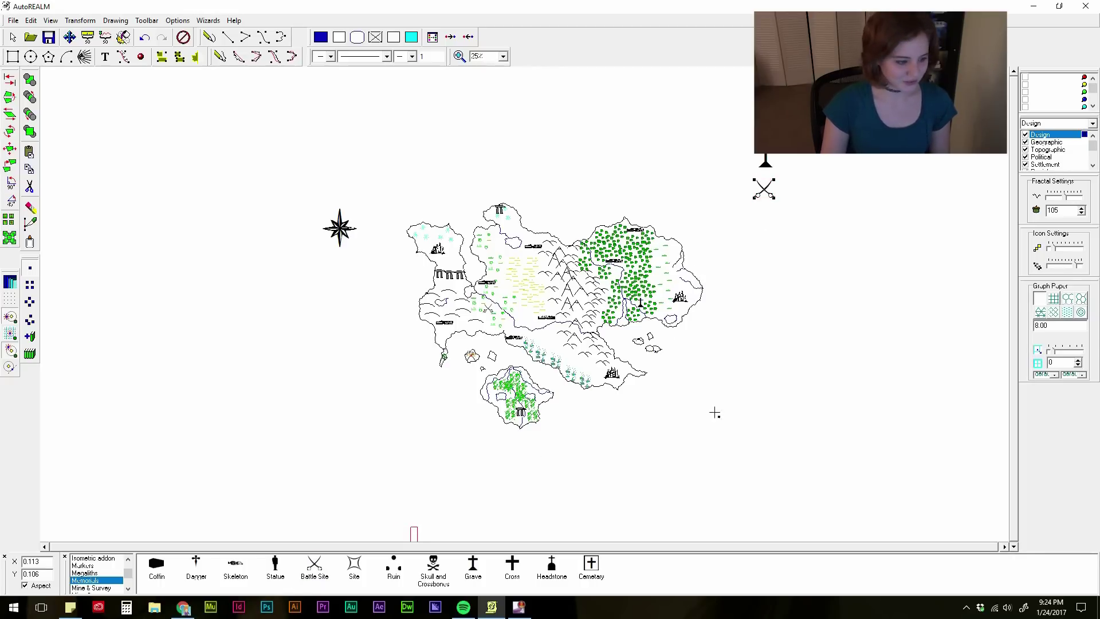
left_click(74, 572)
left_click(189, 564)
left_click(763, 215)
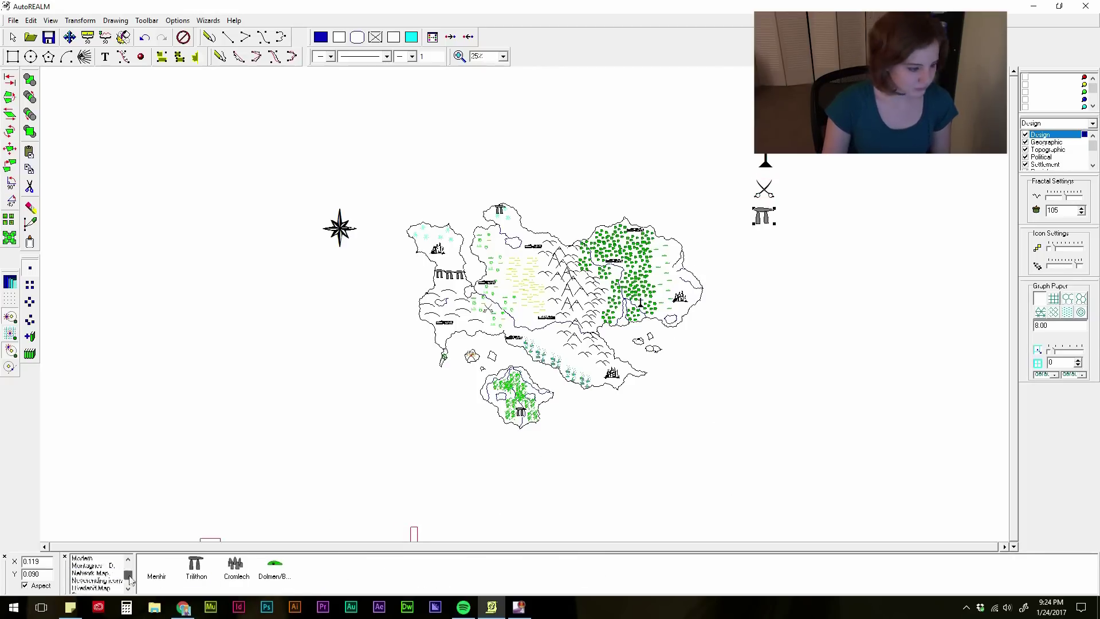
Step: Add Overland Map terrain icons to the legend in two columns, including High Mountains, Desert, Dense Jungle, Swamp and Lush Grassland
scroll(97, 581, "down", 2)
left_click(90, 572)
left_click(157, 570)
left_click(770, 248)
left_click(196, 570)
left_click(394, 567)
left_click(772, 377)
left_click(923, 320)
left_click(868, 567)
left_click(925, 366)
left_click(631, 570)
left_click(926, 407)
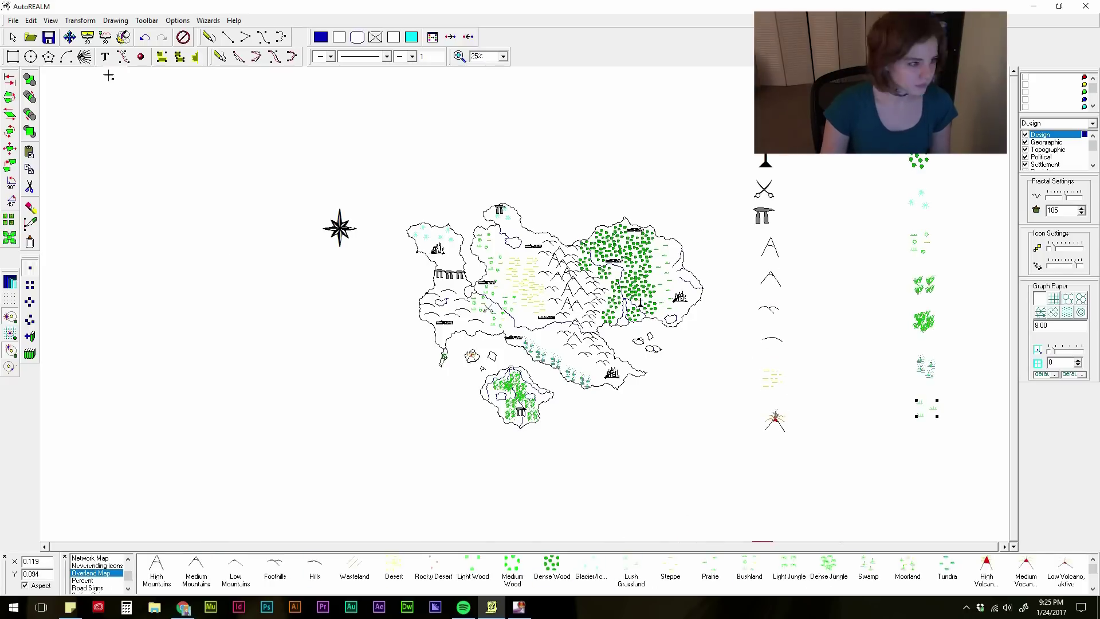
left_click(105, 56)
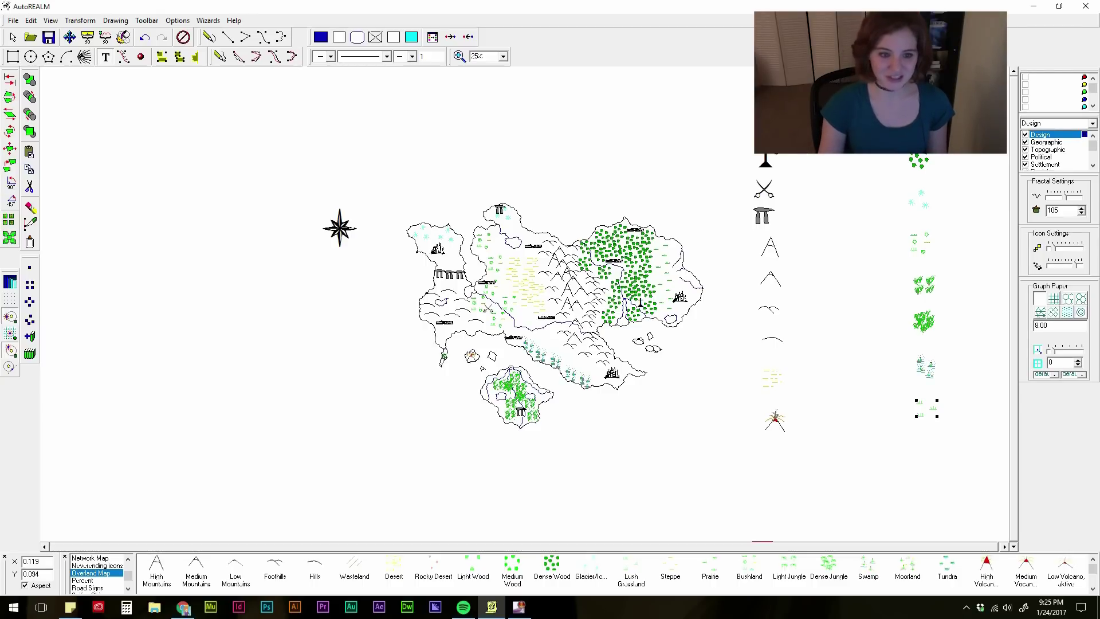
Step: Draw orange fractal-line roads connecting the cities, villages and landmarks across the continent
left_click(503, 57)
left_click(479, 96)
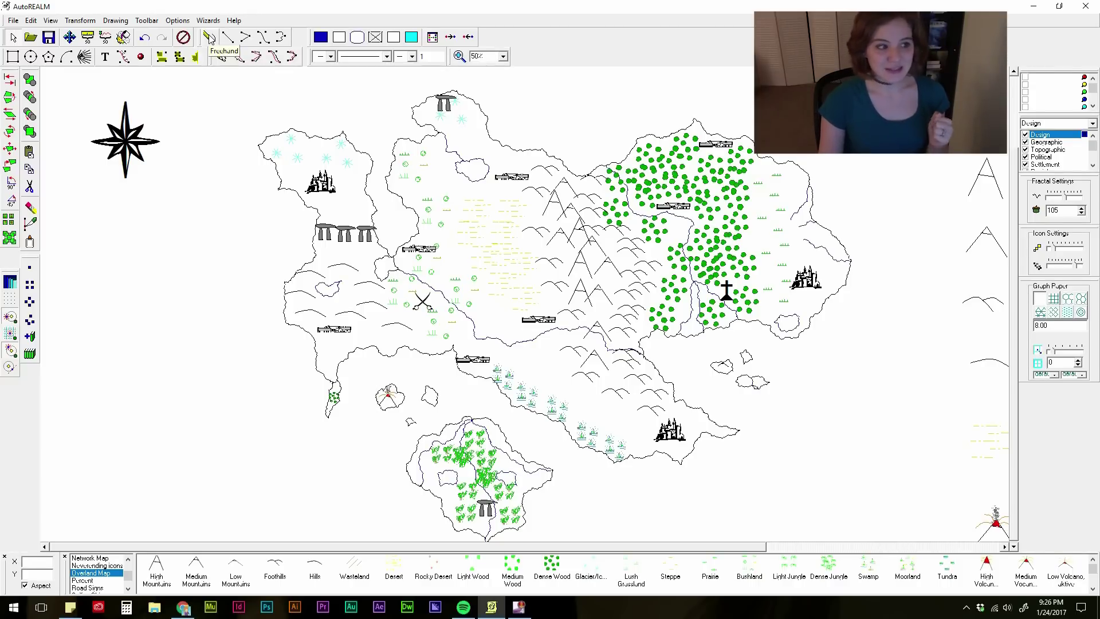
left_click(238, 59)
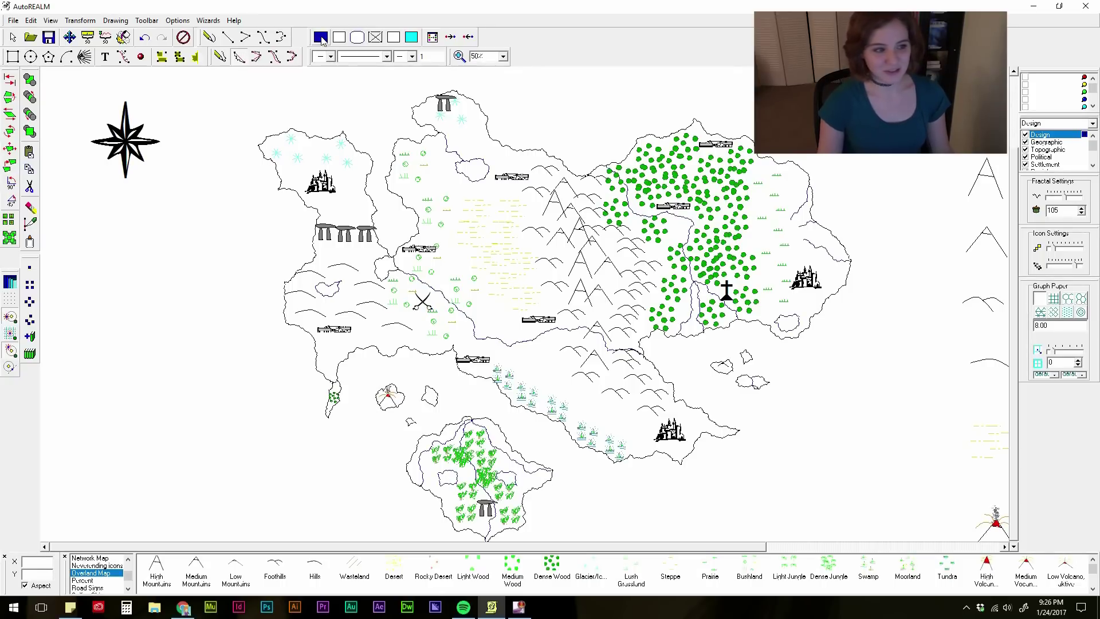
left_click(320, 38)
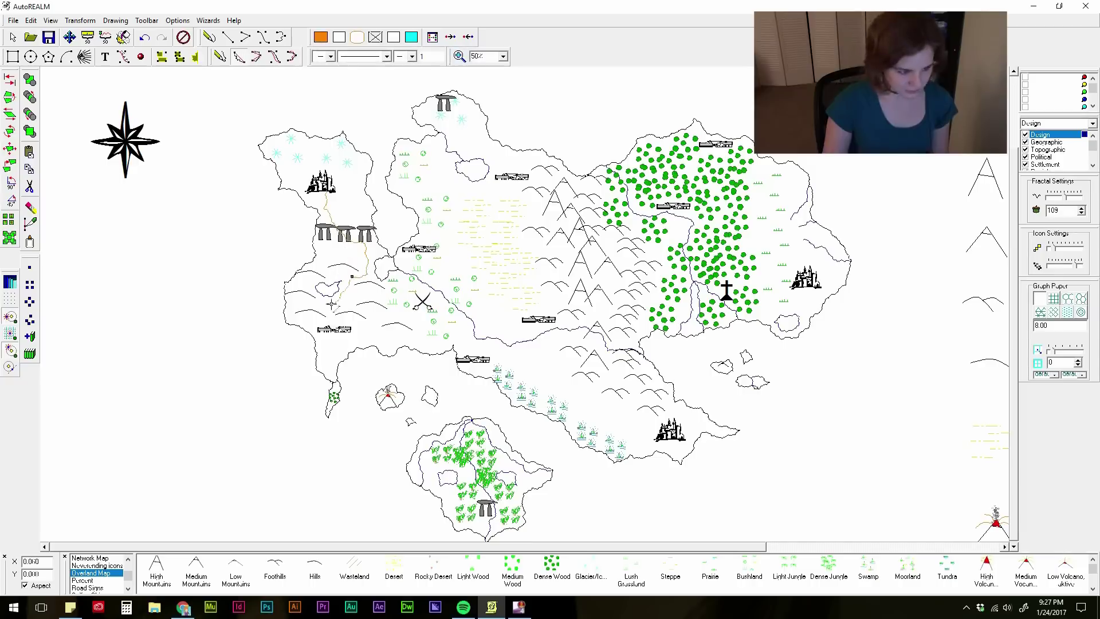
left_click(598, 191)
left_click(699, 148)
left_click(801, 268)
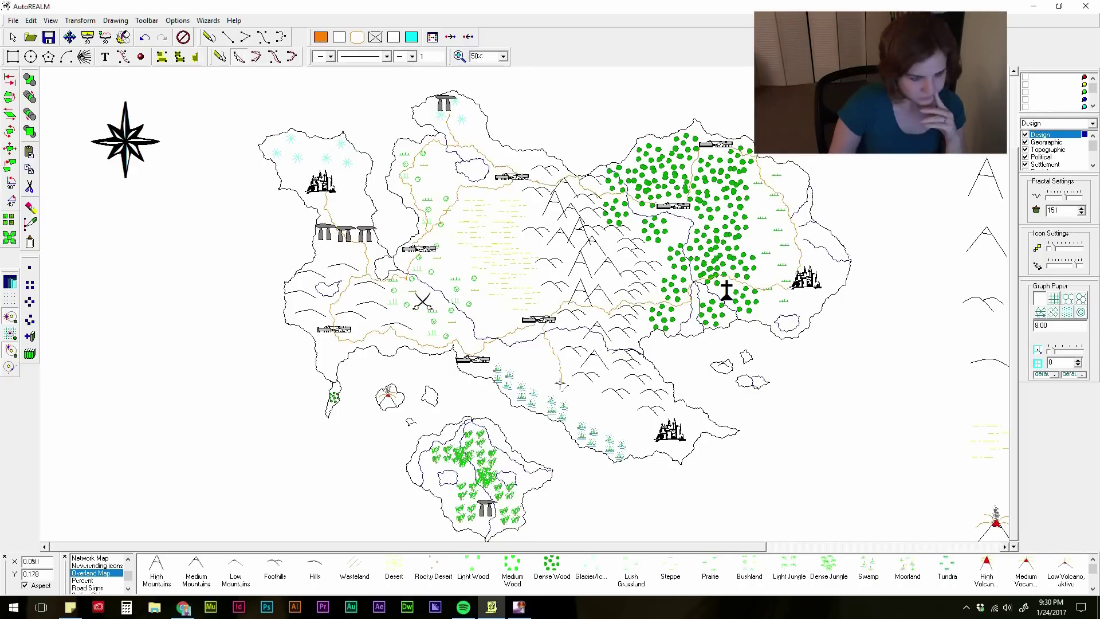
left_click(656, 434)
left_click(423, 345)
Step: Place two small Cadwy Village icons on the western and eastern sides of the southern island
left_click(96, 558)
left_click(442, 490)
left_click(504, 465)
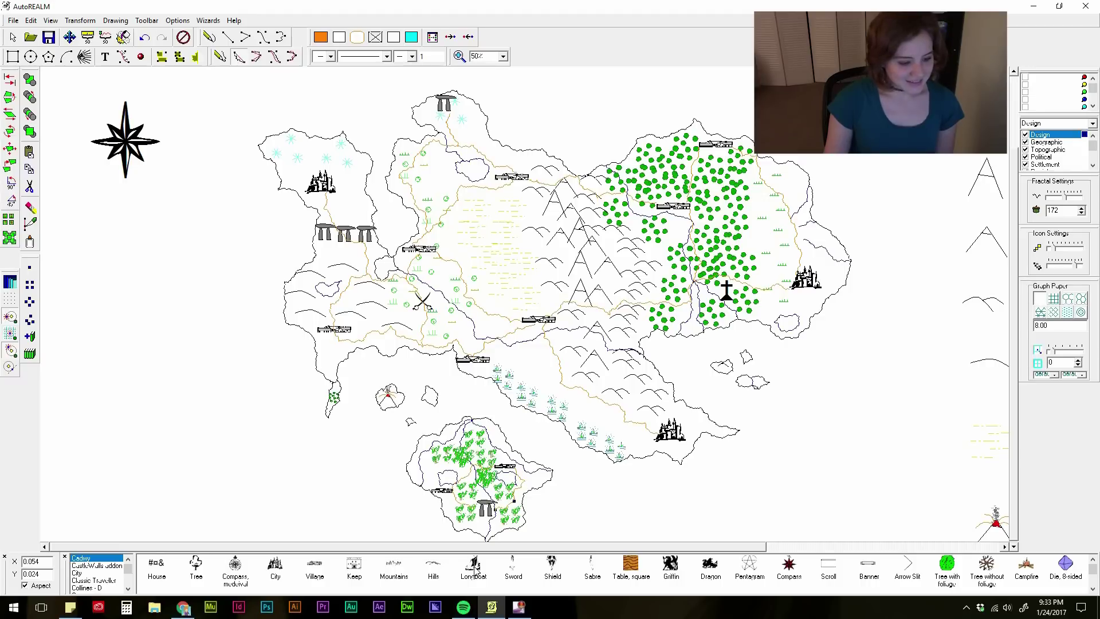
Step: Place five Longboat icons in the waters off the southeastern, southern, western and northern coasts and in the northwestern inlet
left_click(473, 567)
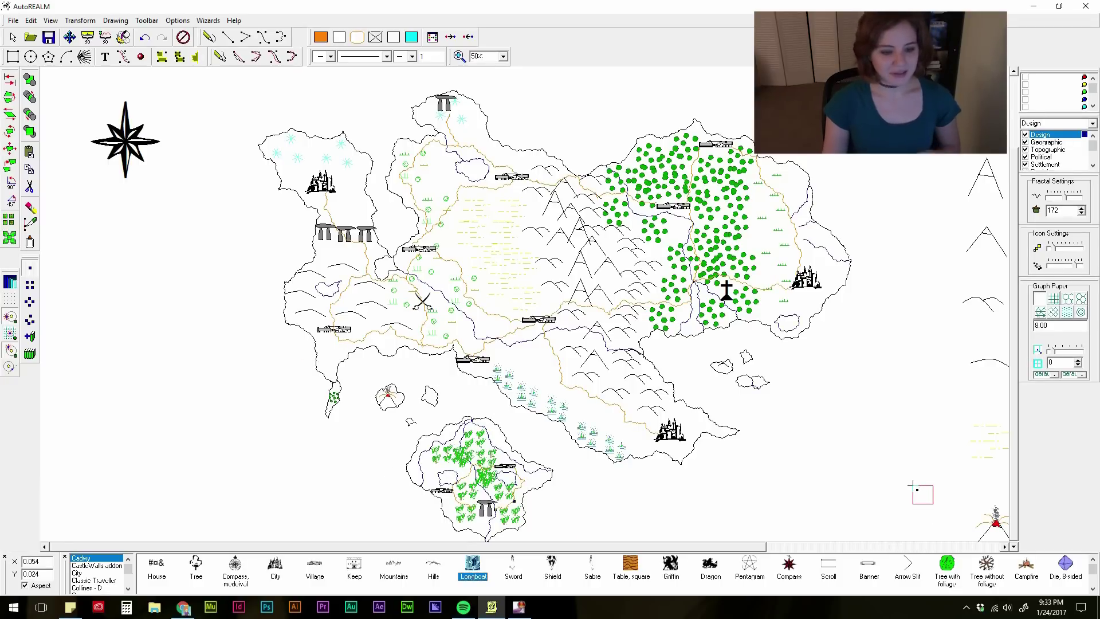
left_click(739, 325)
left_click(647, 455)
left_click(285, 333)
left_click(505, 122)
left_click(382, 219)
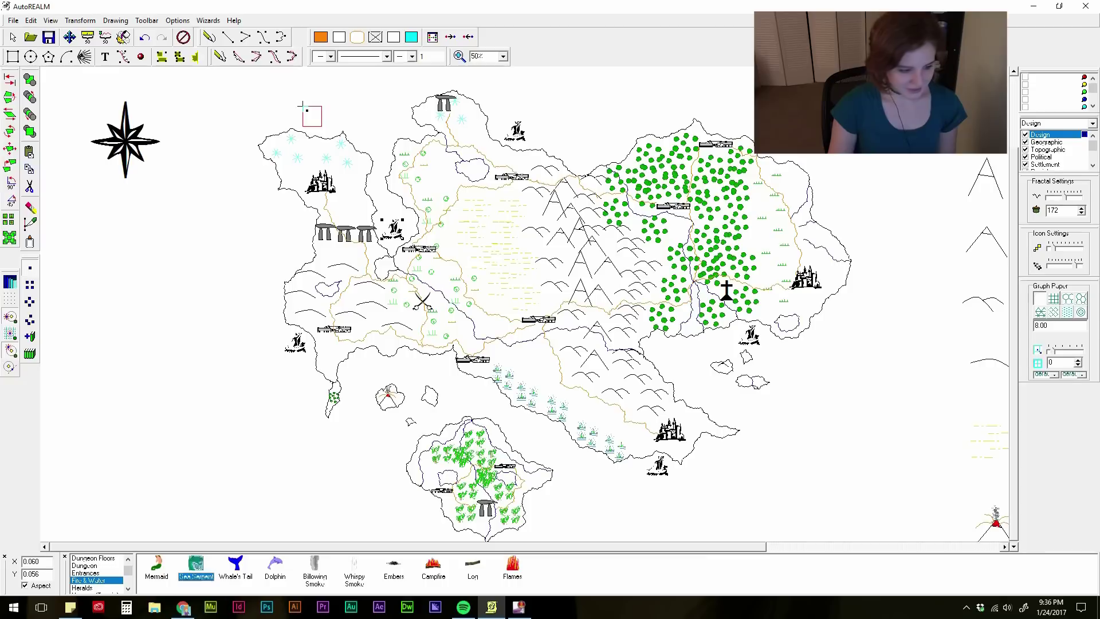
Step: Place three Sea Serpent icons from the Fire & Water category in the sea around the northwestern peninsula
left_click(301, 105)
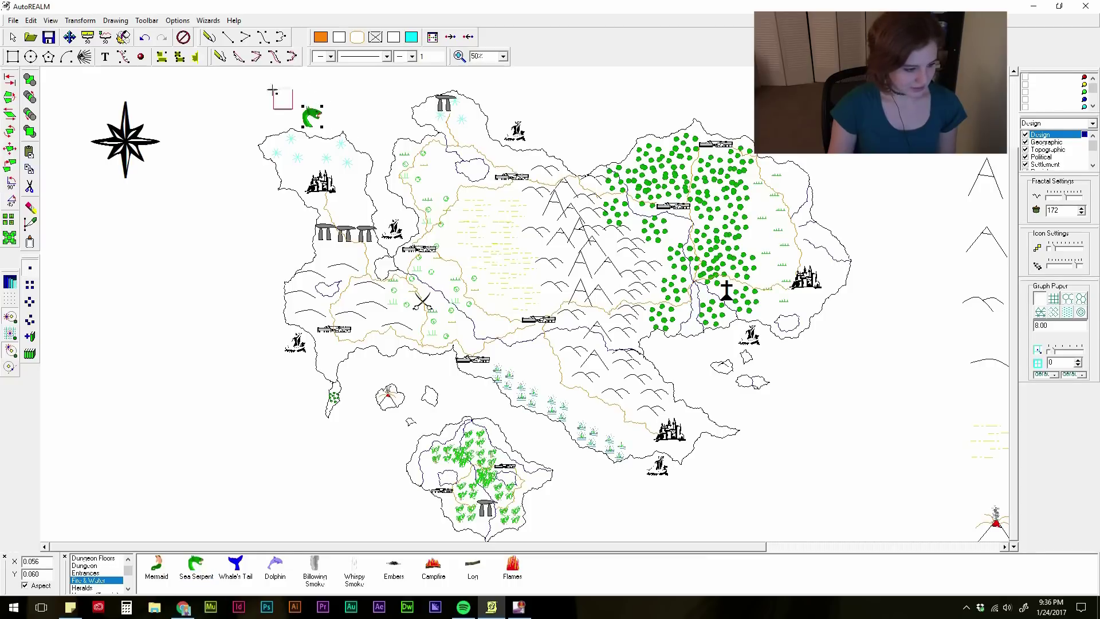
left_click(262, 107)
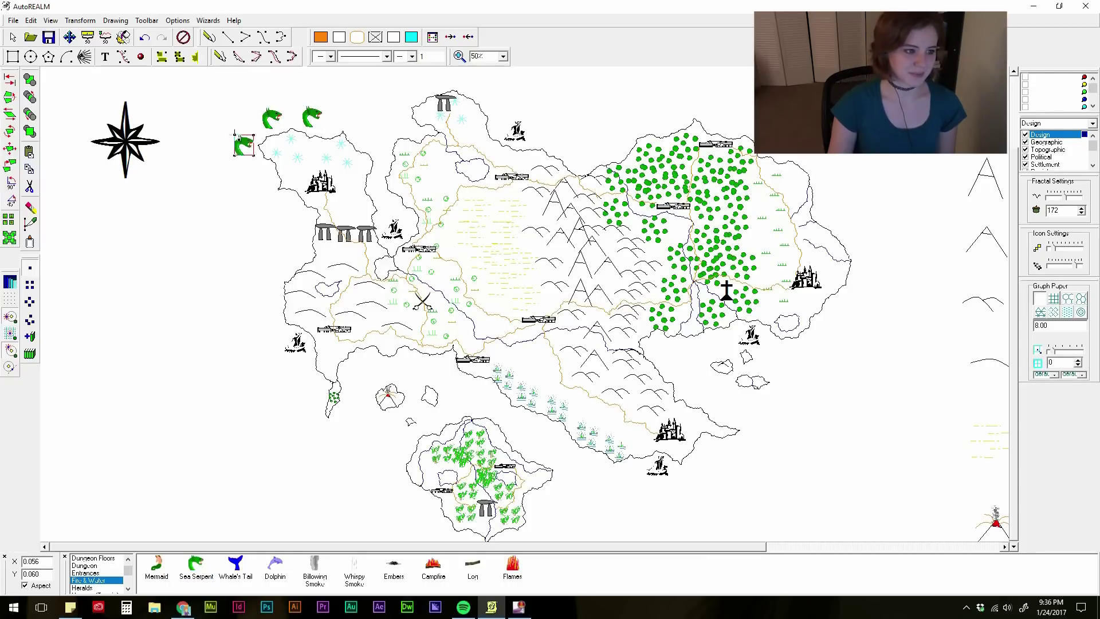
left_click(234, 135)
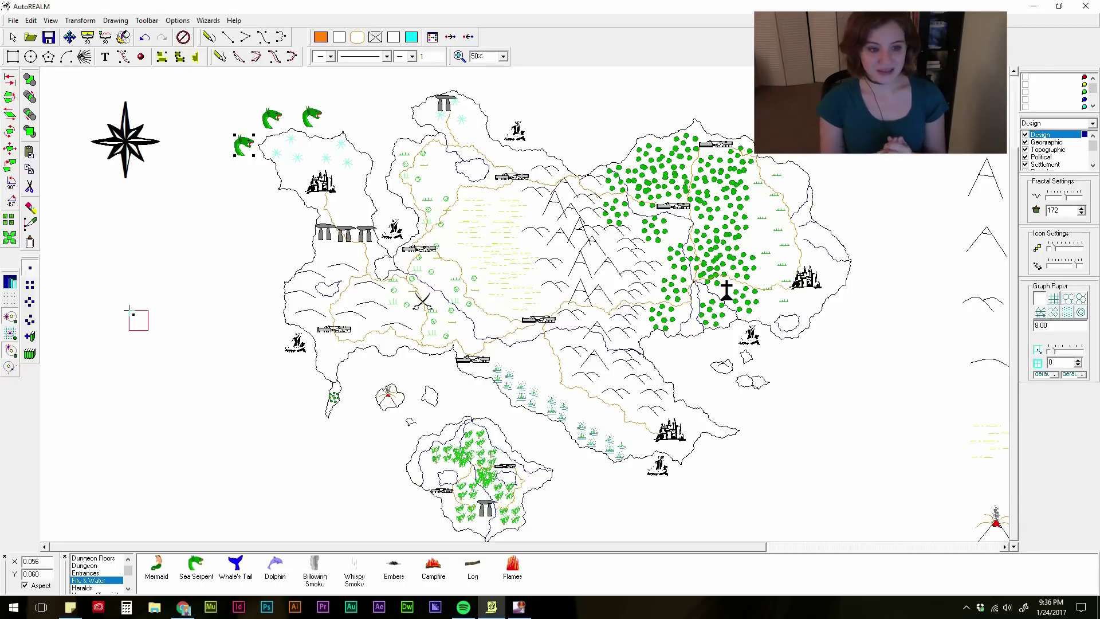
Step: Export the entire map to the Documents folder as the JPEG image MAP YAY WOW.jpg at 2000 x 1000 with 100% quality
left_click(12, 21)
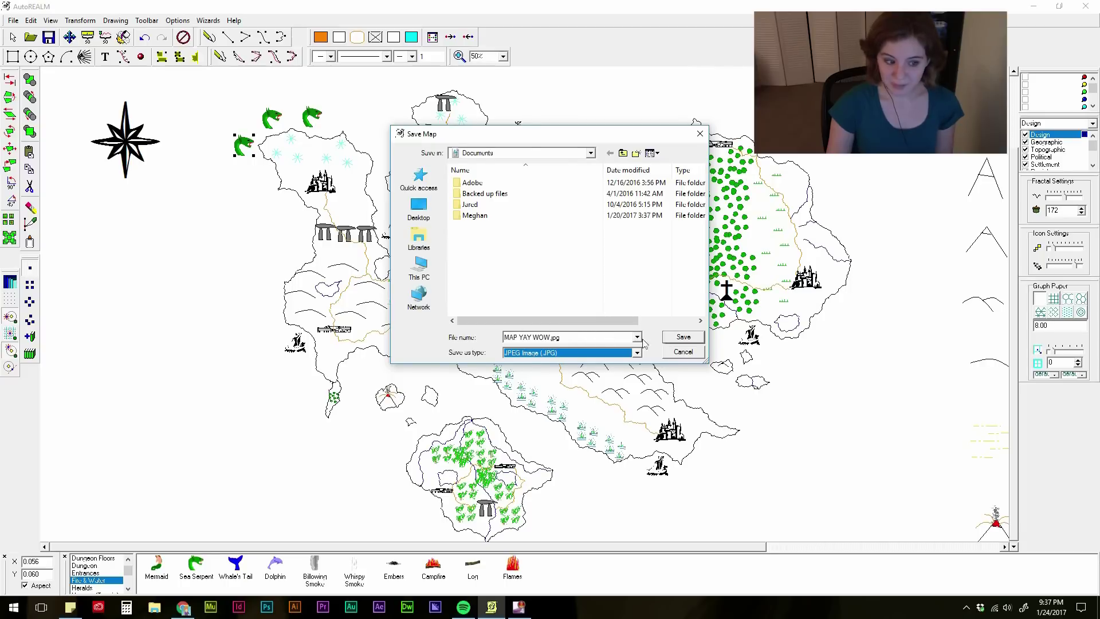
left_click(679, 341)
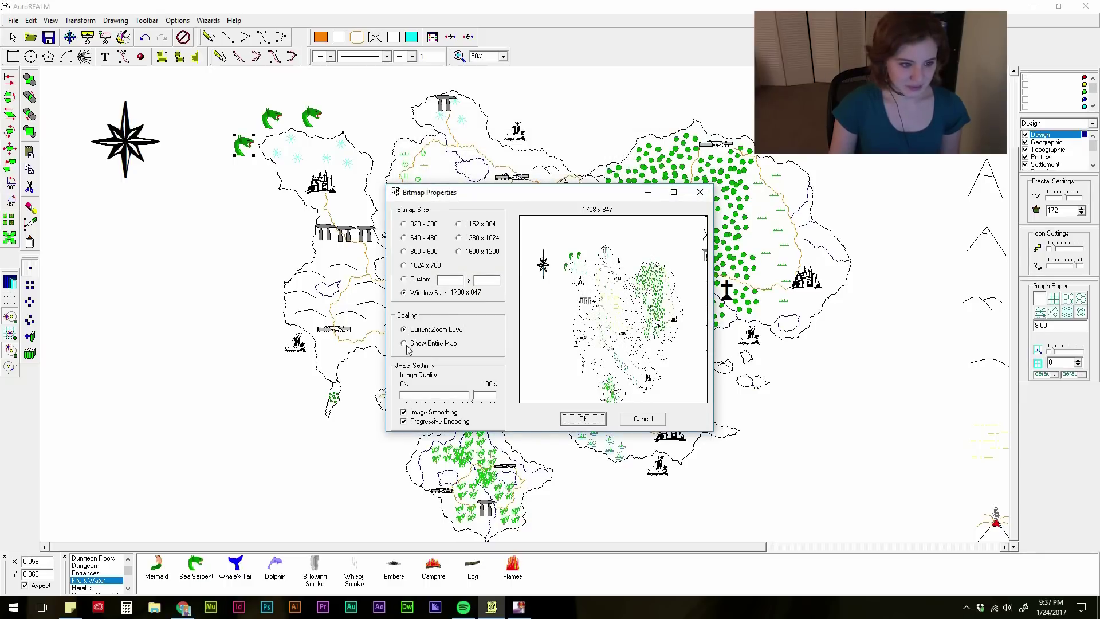
left_click(406, 344)
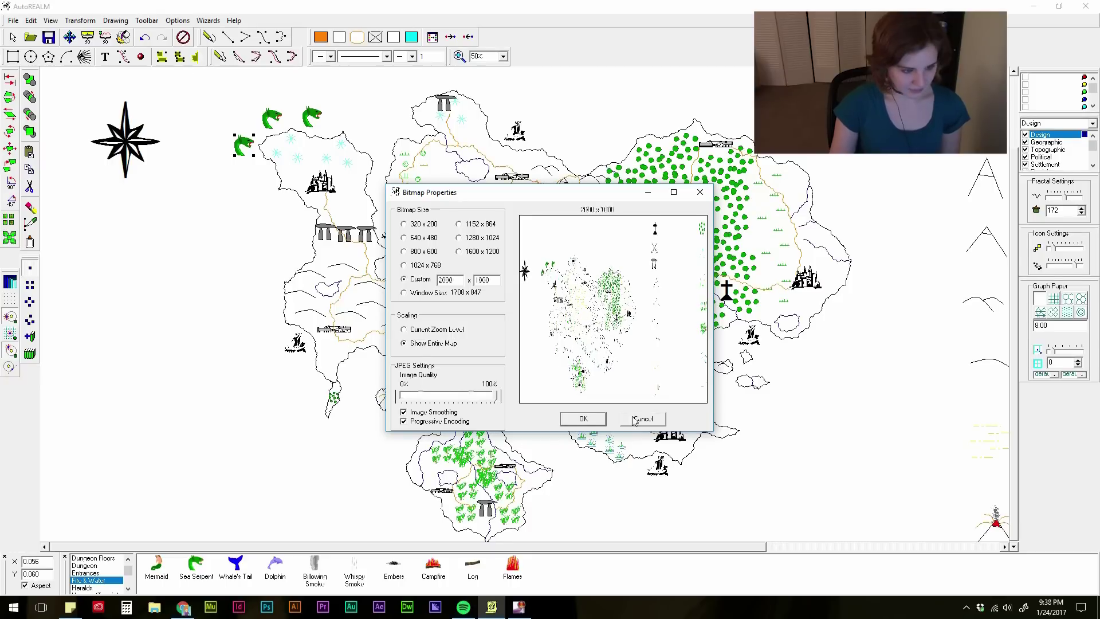
left_click_drag(421, 395, 498, 396)
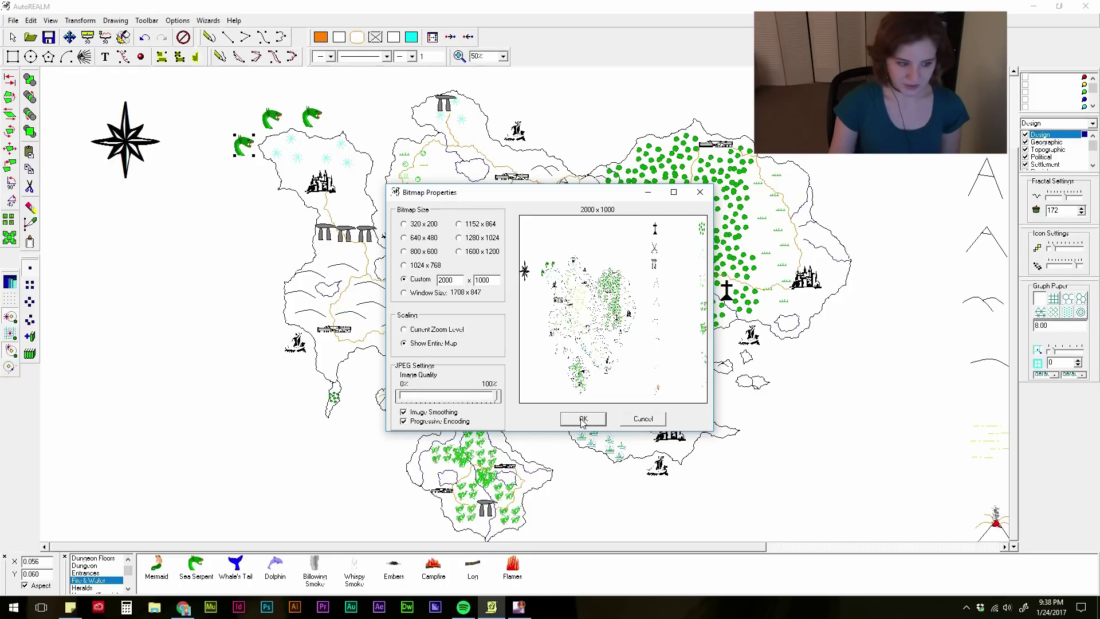
left_click(583, 420)
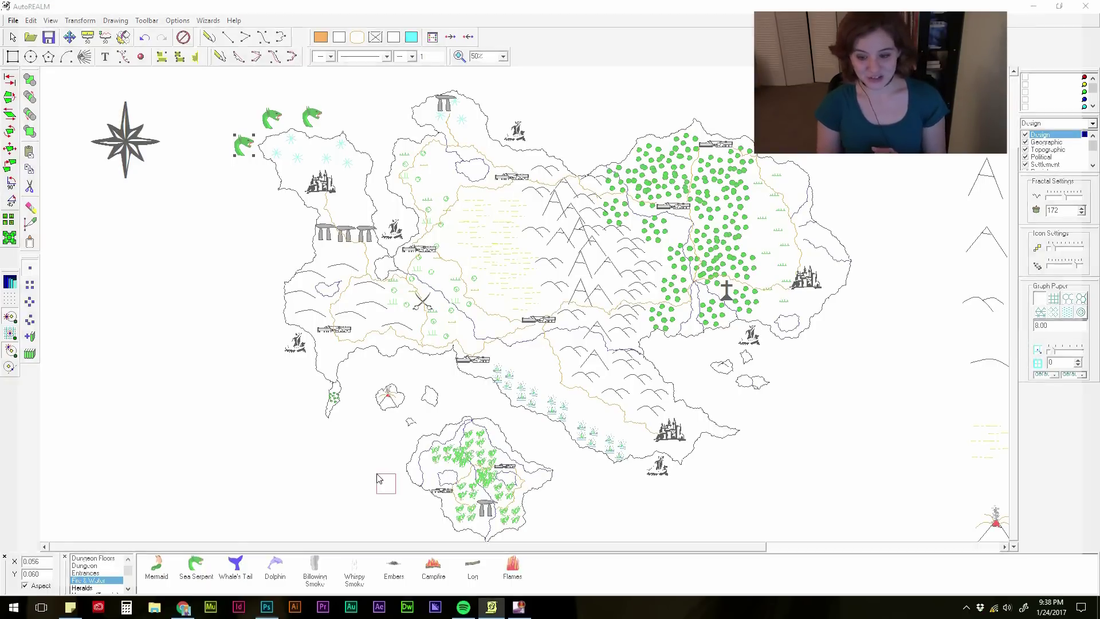
Step: Switch to Photoshop and add the magenta text Snarfl above the map in 110 pt Coneria Script Demo
key("alt+Tab")
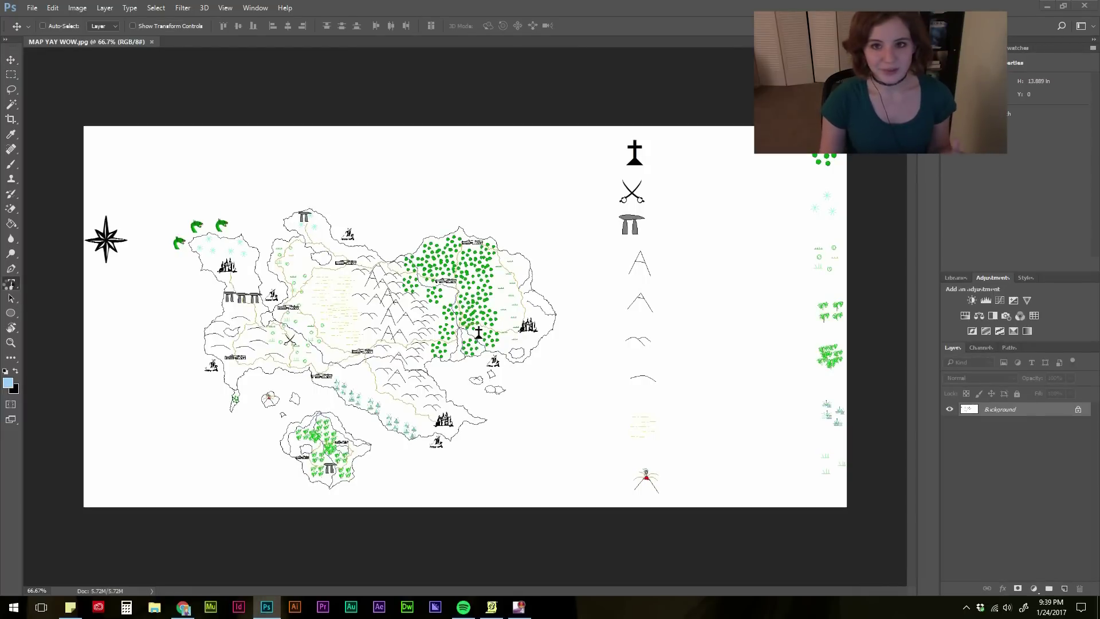
left_click(10, 288)
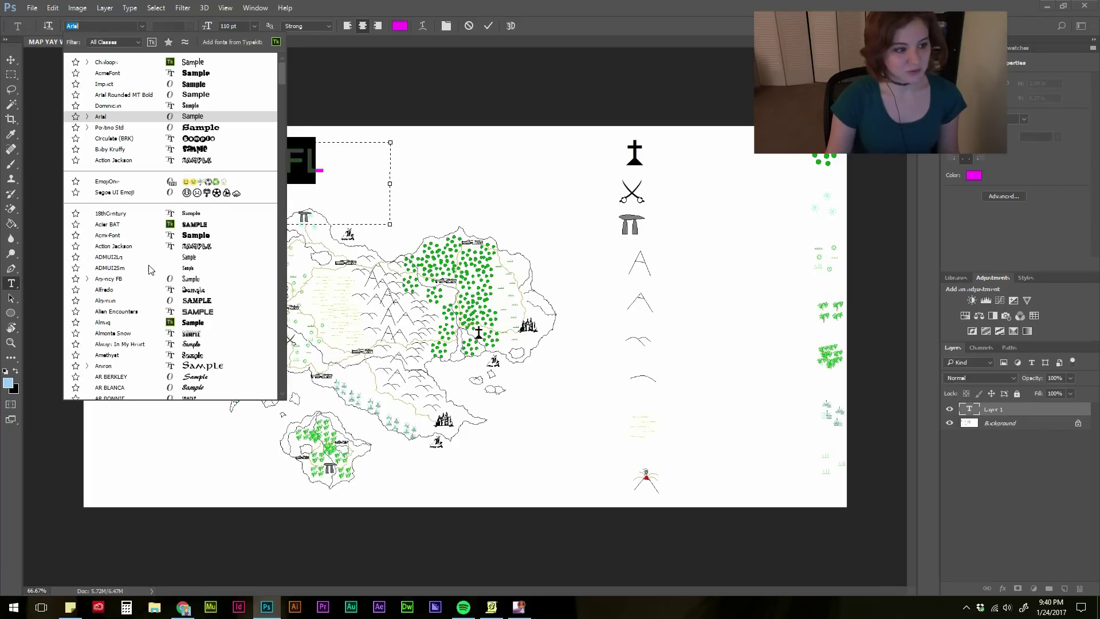
scroll(149, 269, "down", 10)
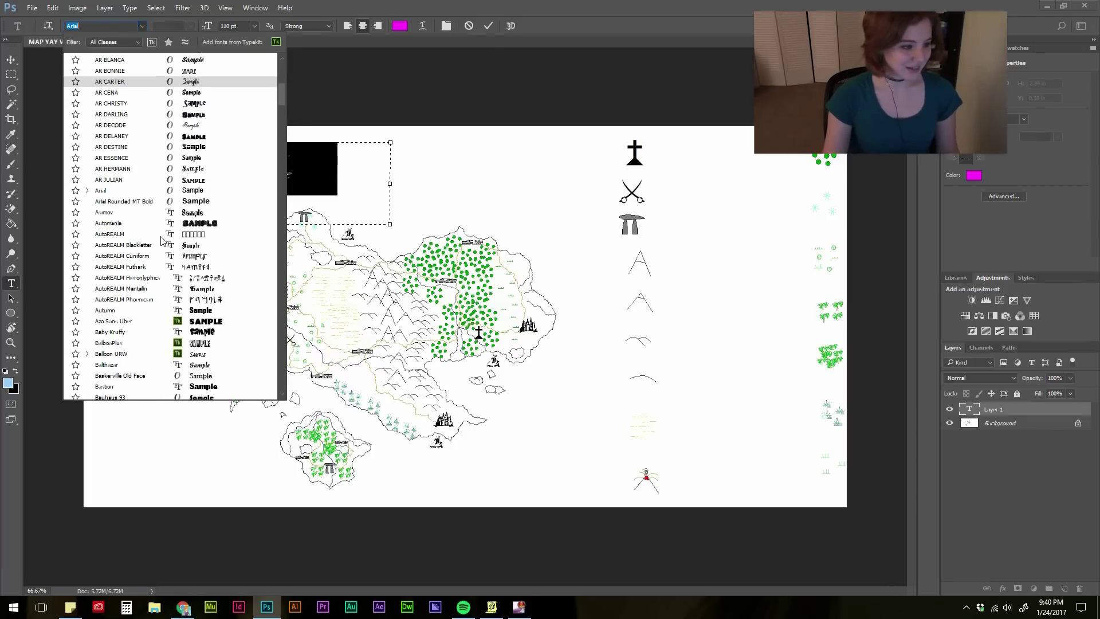
type("c")
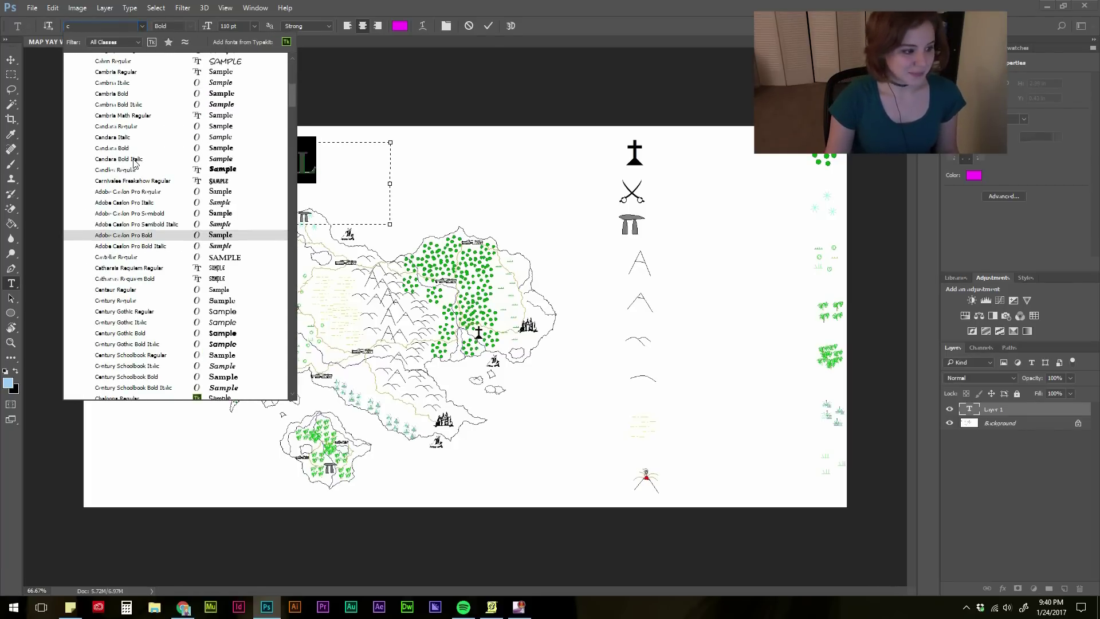
scroll(133, 163, "up", 3)
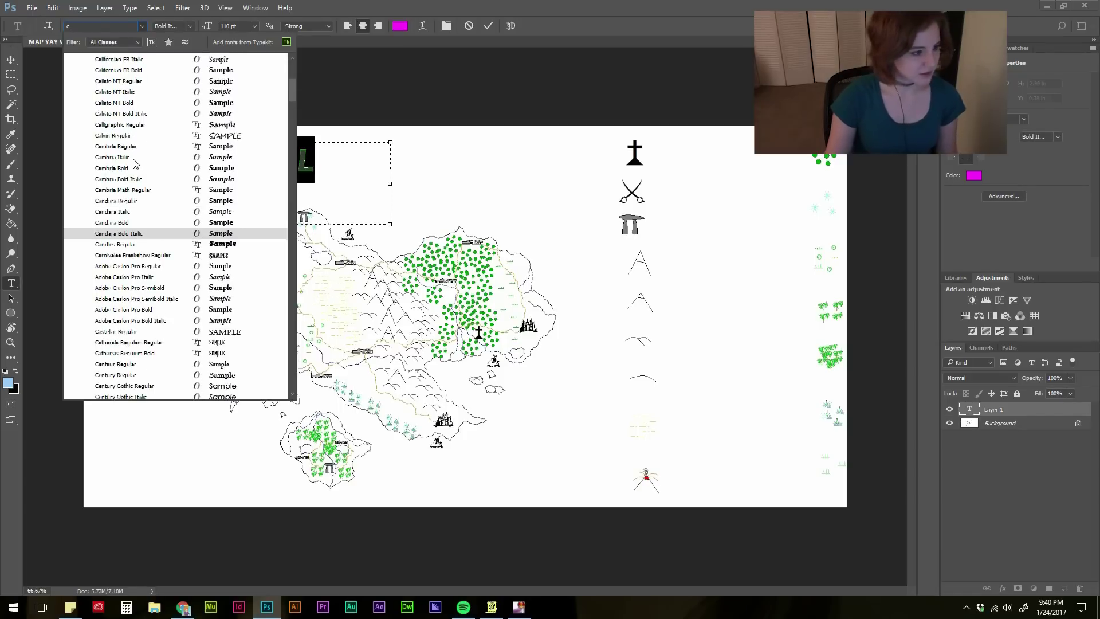
scroll(135, 165, "down", 6)
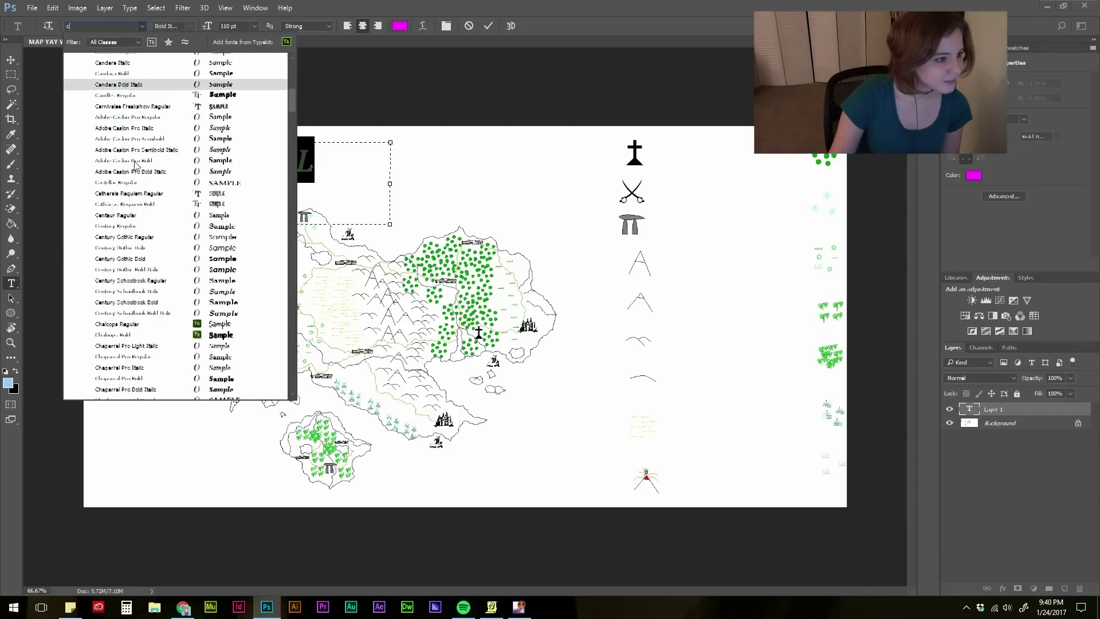
scroll(135, 166, "down", 4)
left_click(135, 166)
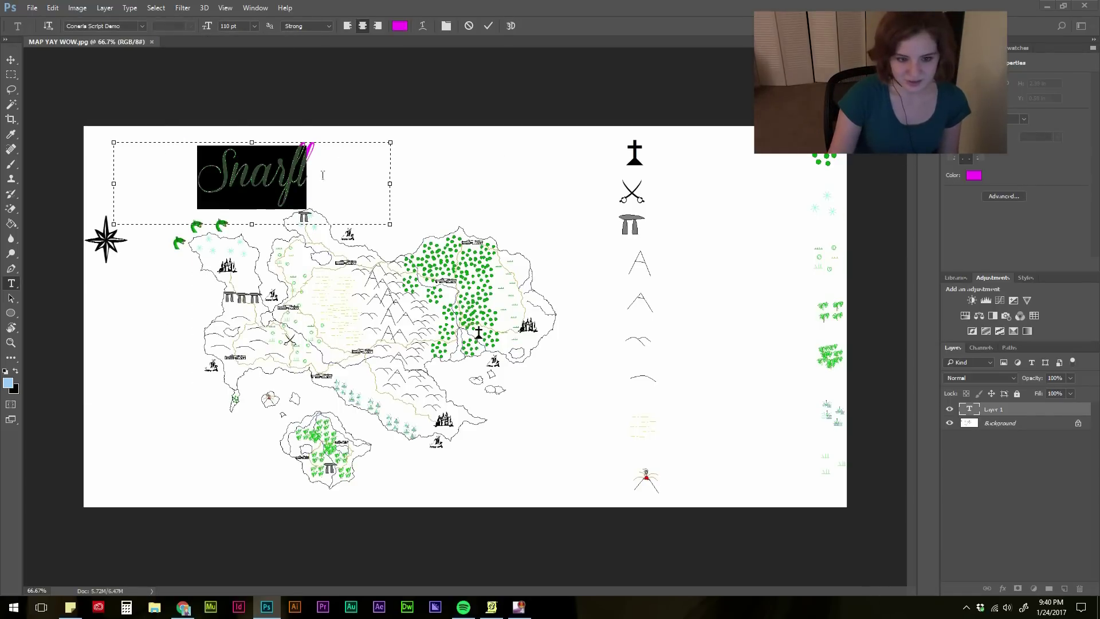
left_click(333, 191)
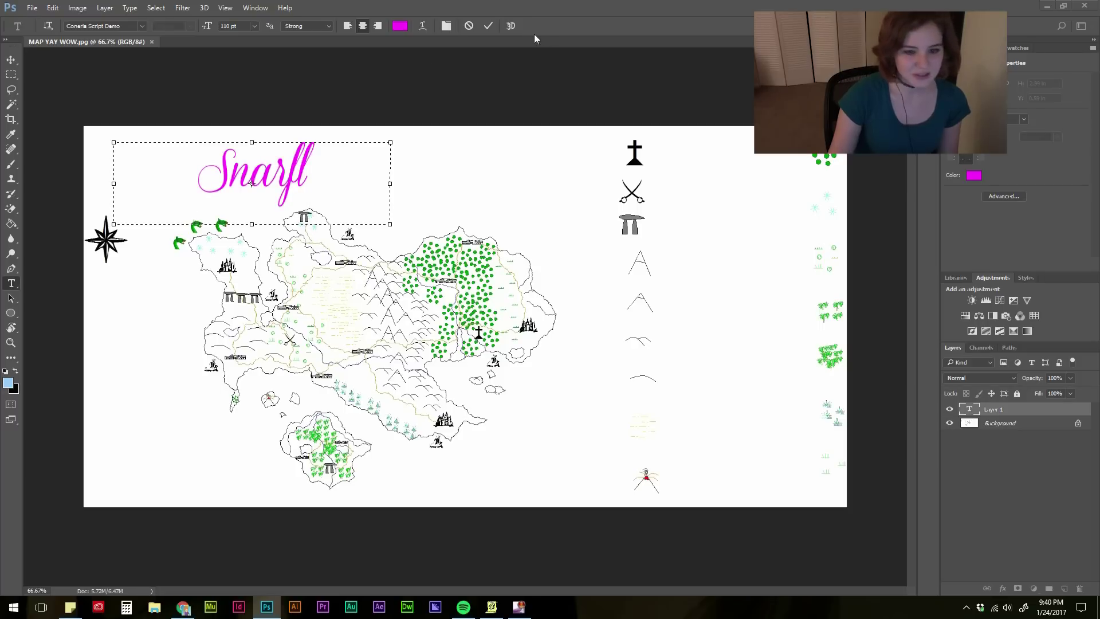
left_click(488, 26)
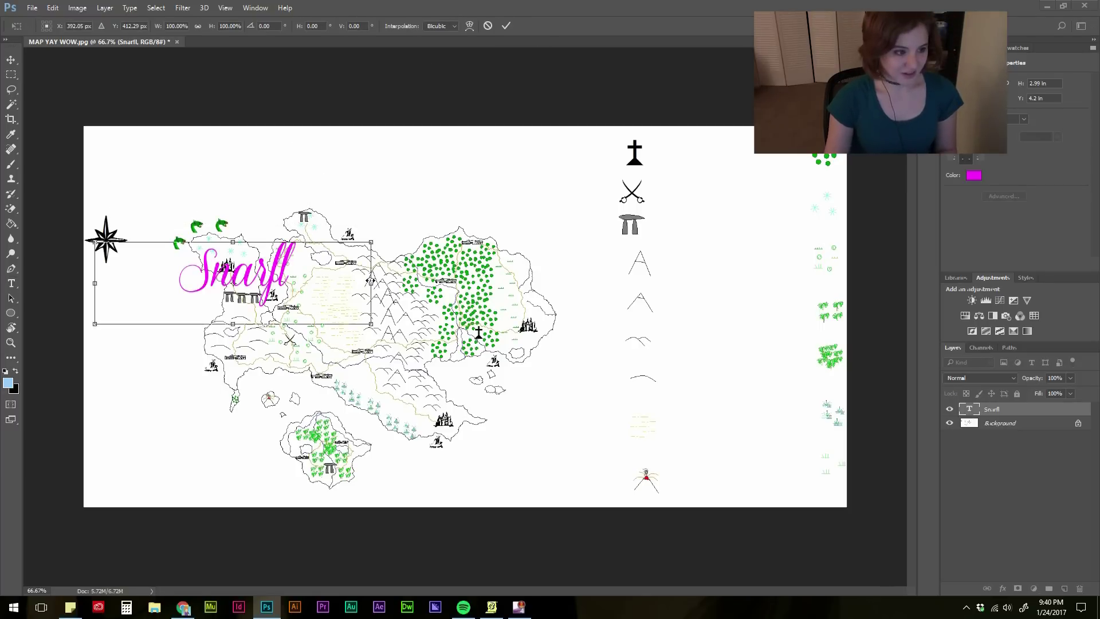
Step: Rotate the Snarfl text diagonally and position it across the western part of the continent
left_click_drag(392, 299, 346, 417)
left_click_drag(287, 310, 291, 322)
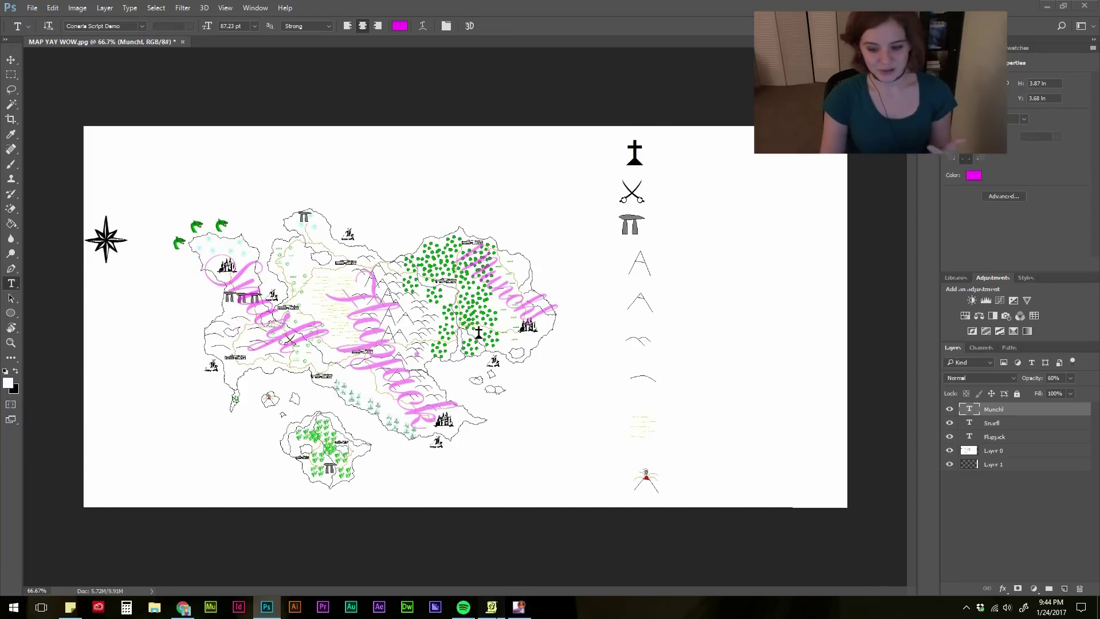
left_click(491, 606)
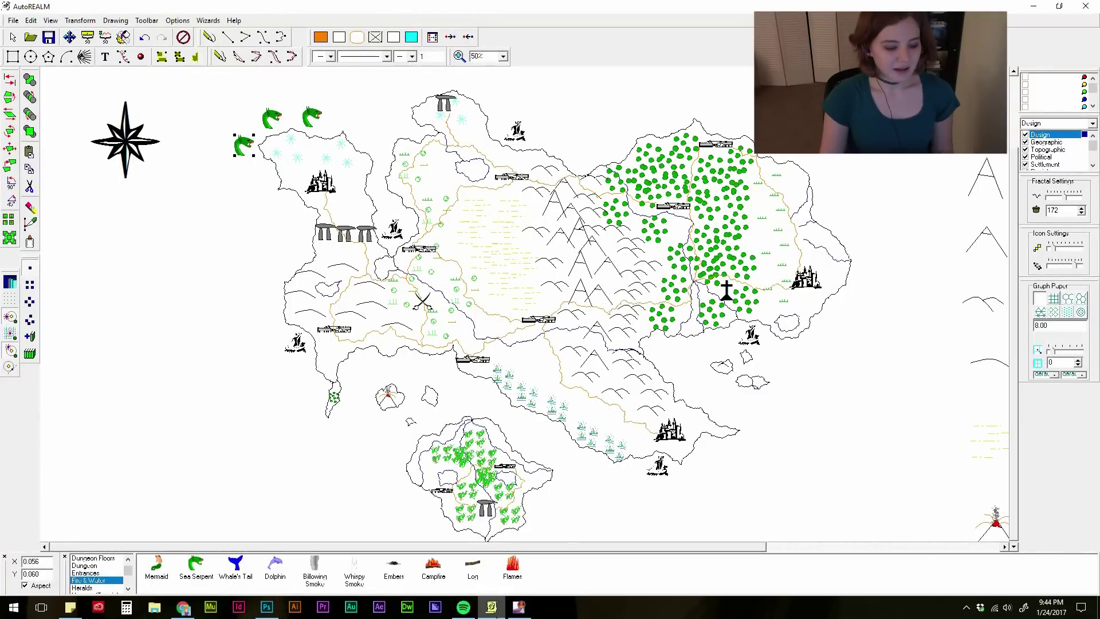
left_click(496, 617)
left_click(496, 615)
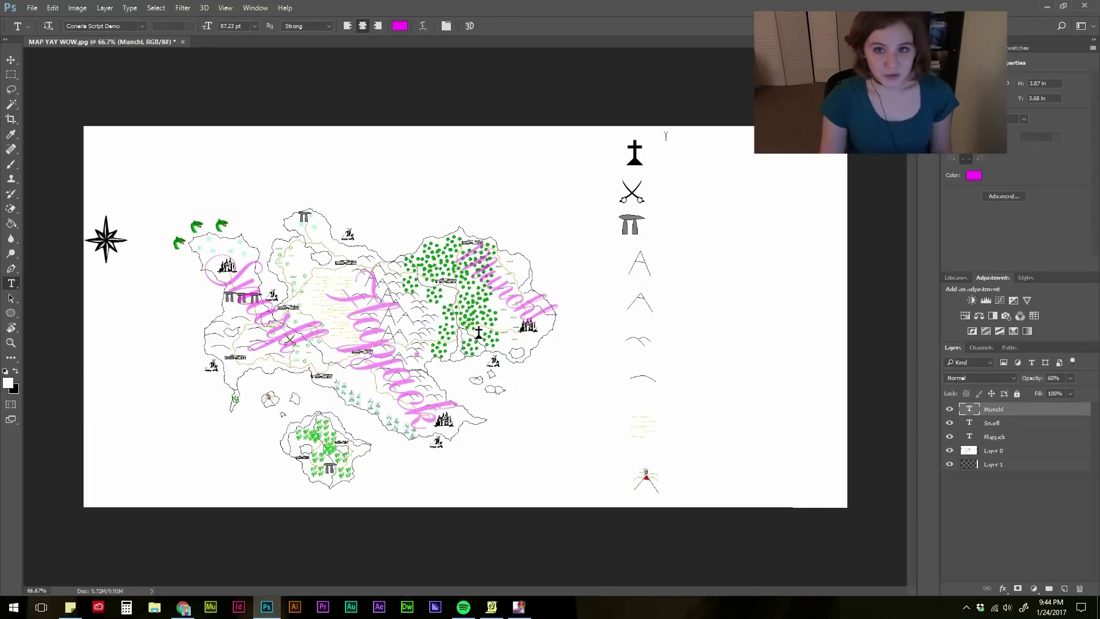